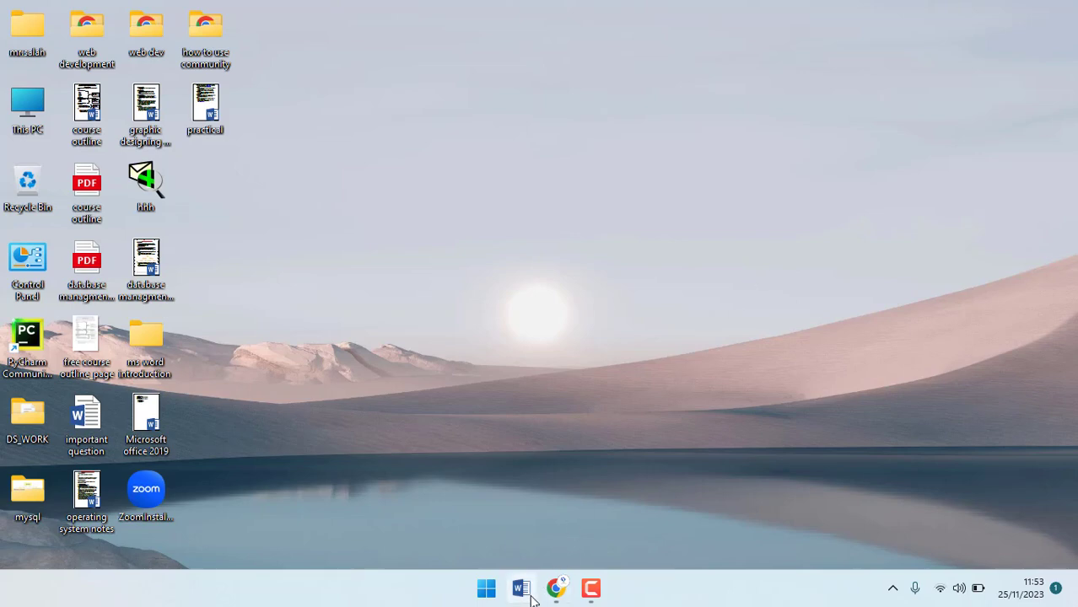
# Launch Word 2019 from the pinned apps in the Windows 11 Start menu.
pyautogui.click(483, 593)
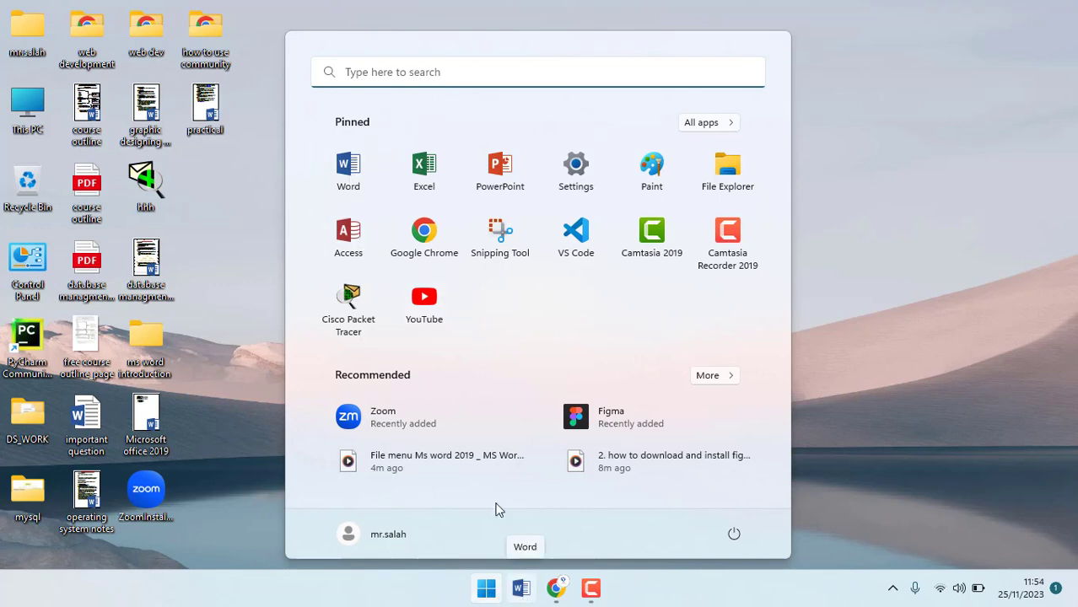
pyautogui.click(360, 190)
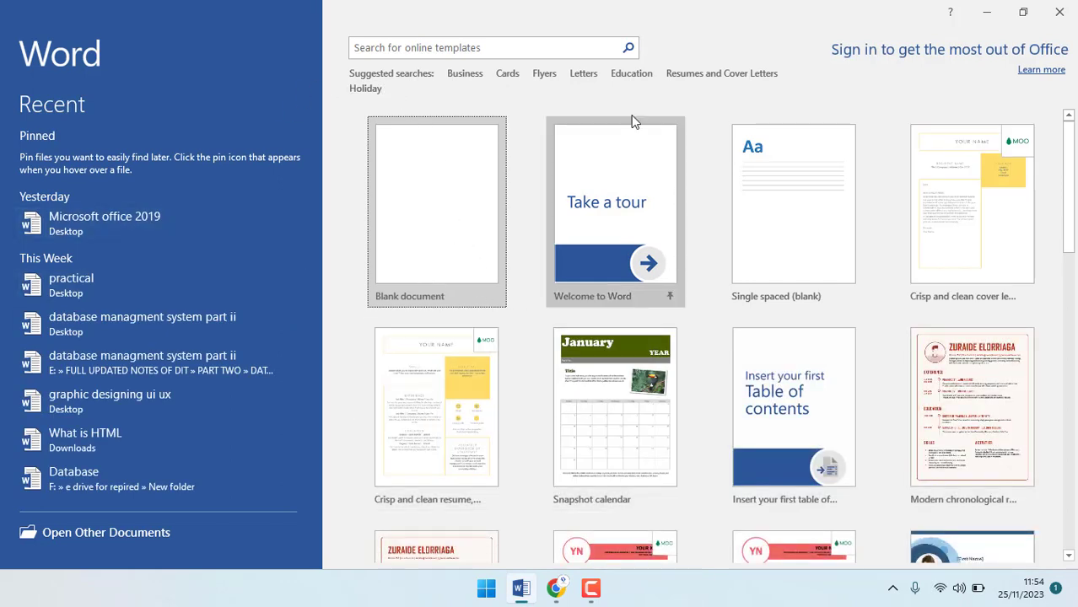
# Create a blank document and show the File view's Open page with recent documents.
pyautogui.click(442, 226)
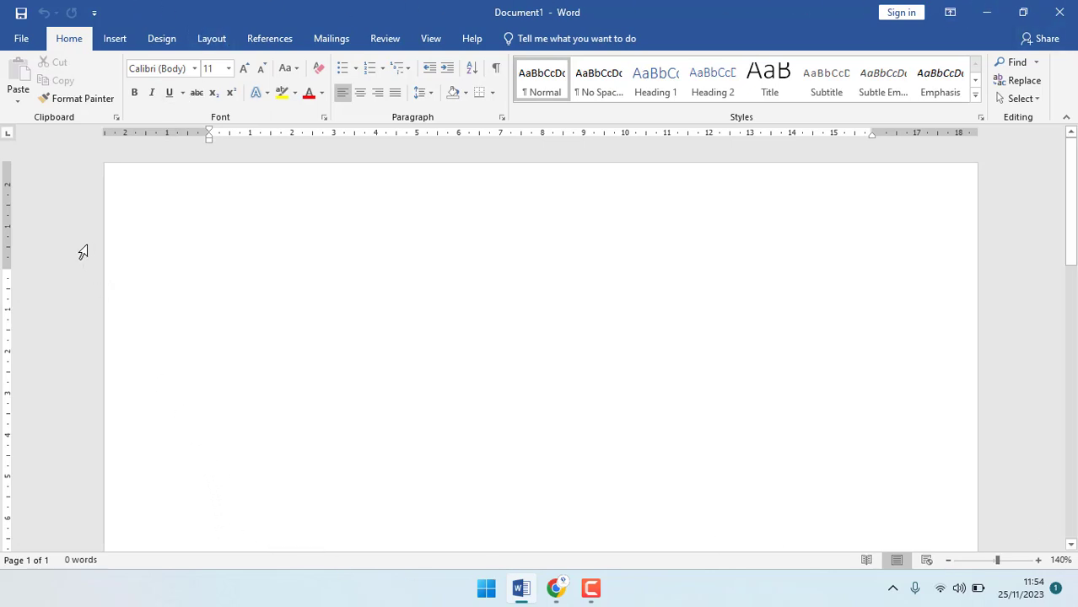
pyautogui.click(20, 38)
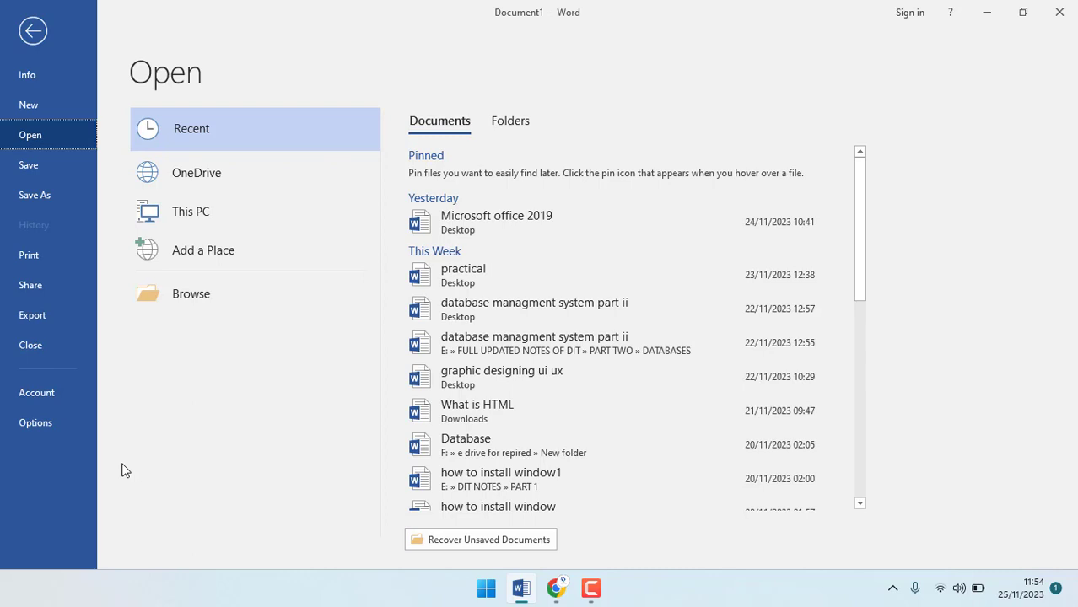
# Leave the File view and return to the empty Document1.
pyautogui.press('Escape')
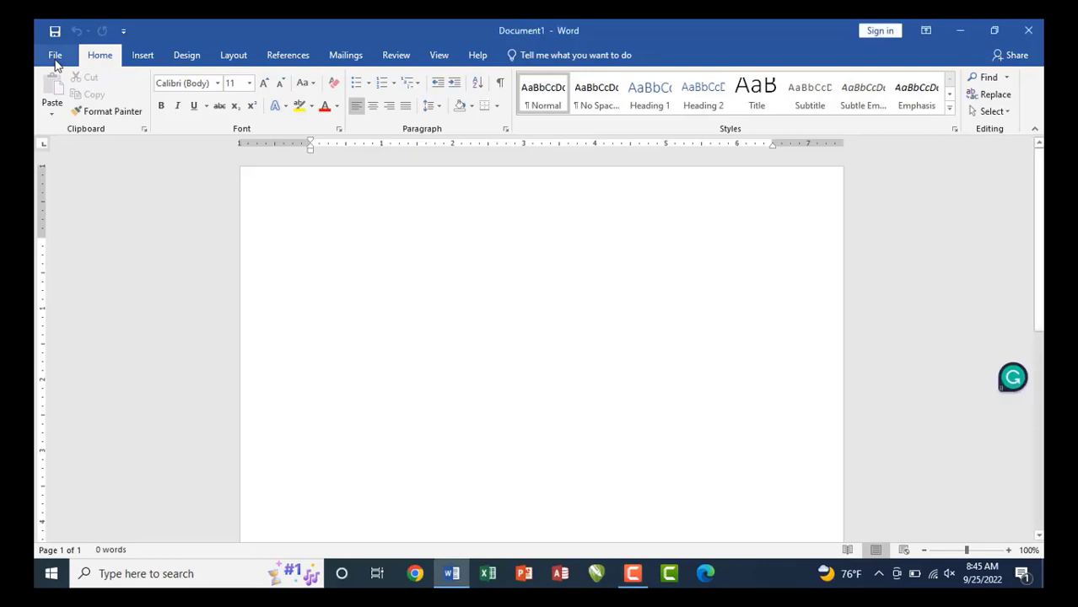
# Reopen the File view on the Open page with Recent documents listed for Document1.
pyautogui.click(55, 58)
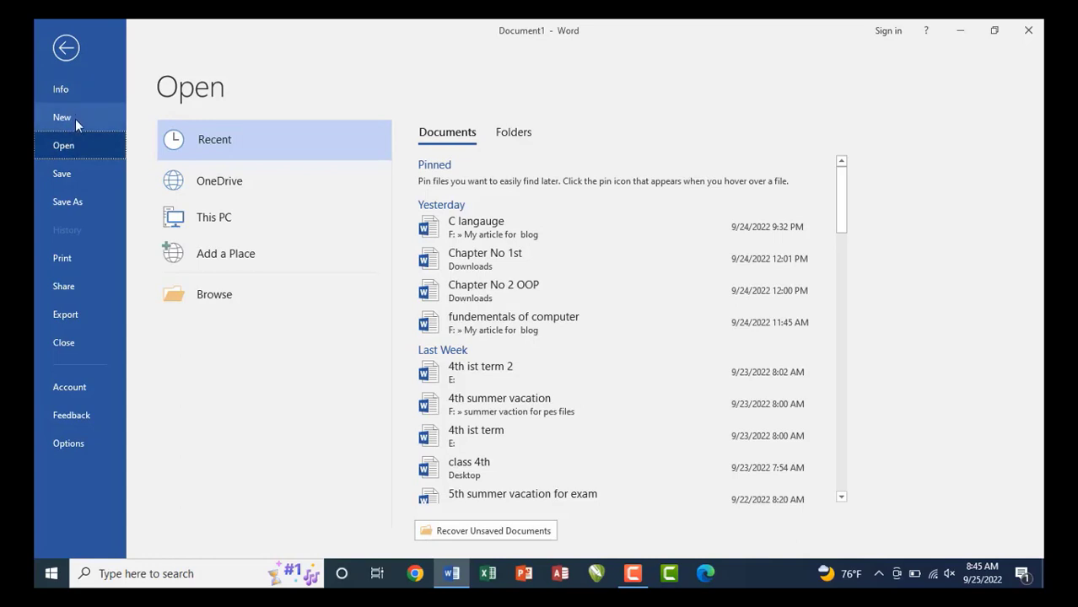
pyautogui.press('Escape')
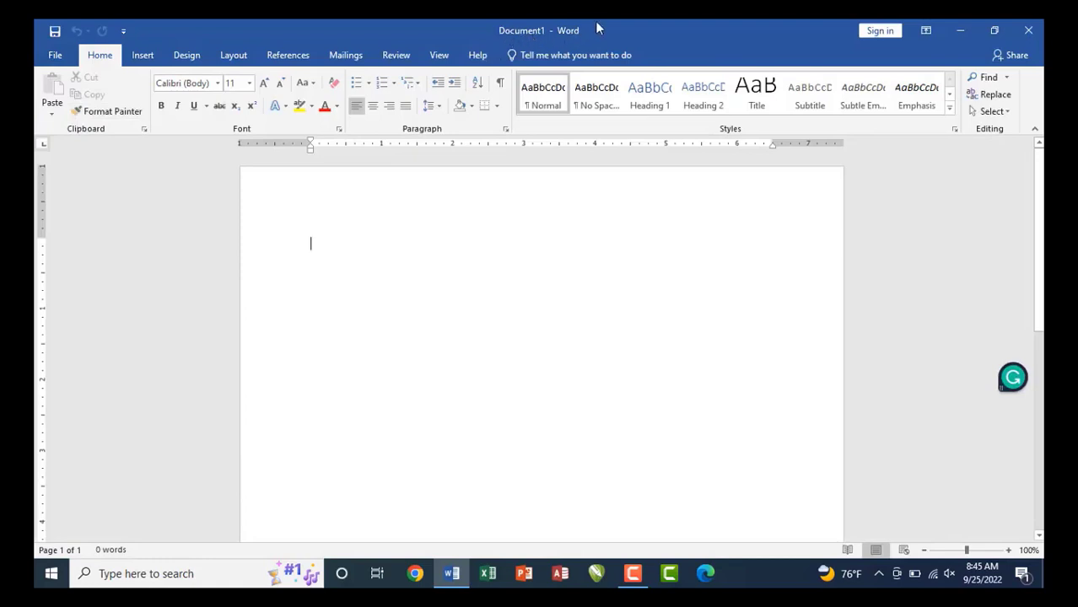
pyautogui.hotkey('ctrl', 'shift', 'd')
pyautogui.moveTo(475, 21); pyautogui.dragTo(602, 47)
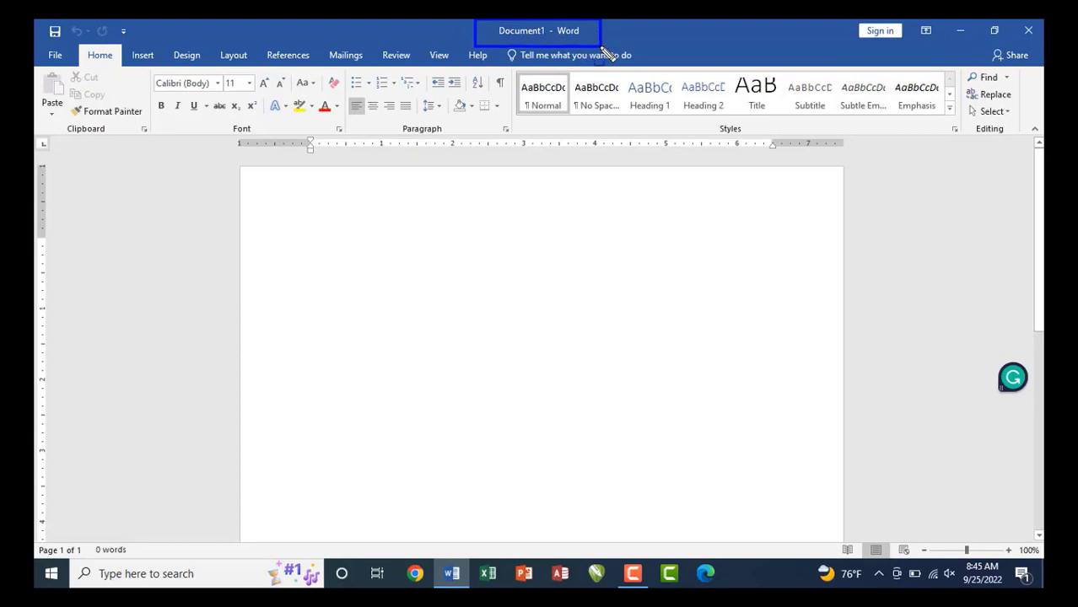
pyautogui.press('Escape')
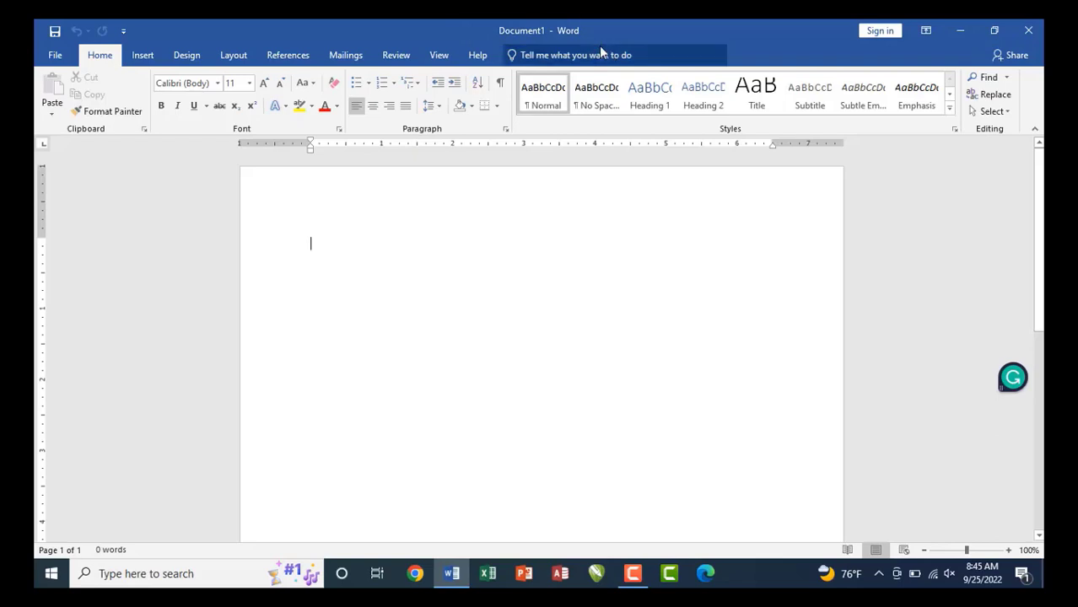
pyautogui.click(56, 59)
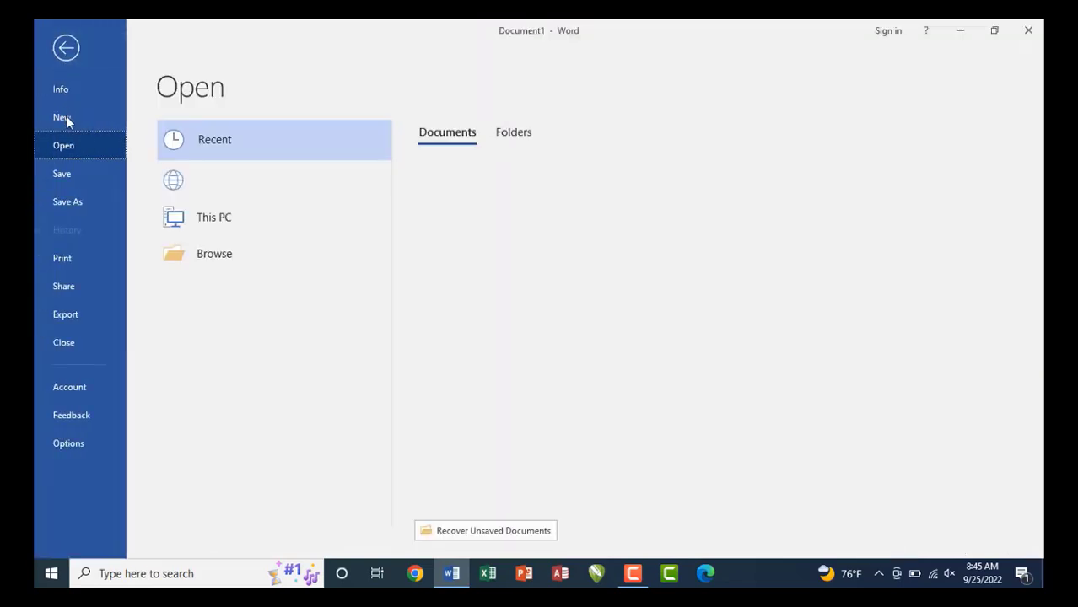
# Create blank Document2 from the New page and maximize its window.
pyautogui.click(68, 120)
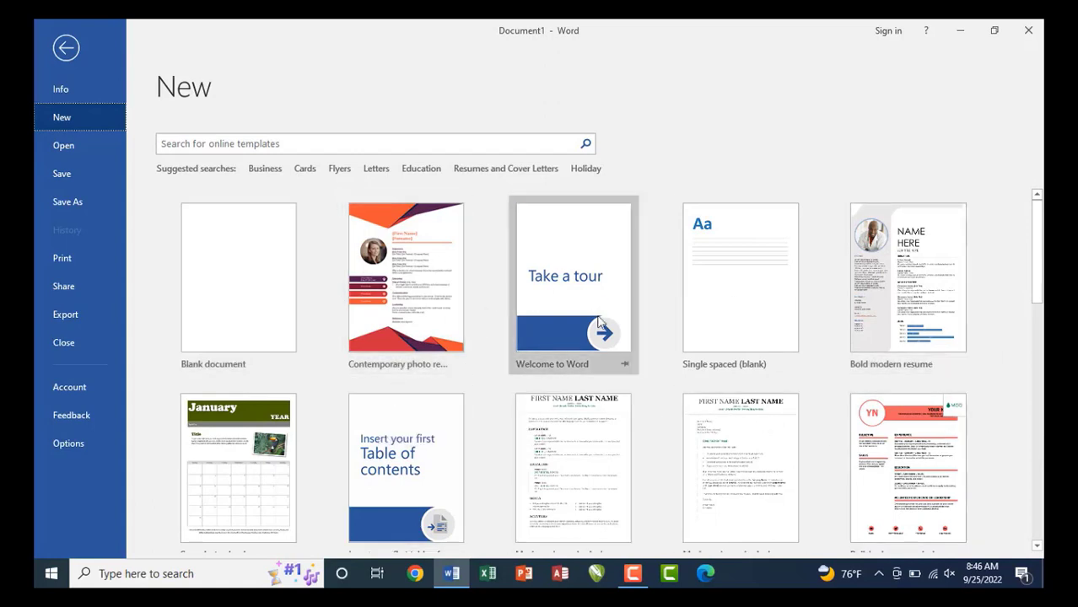
pyautogui.click(251, 294)
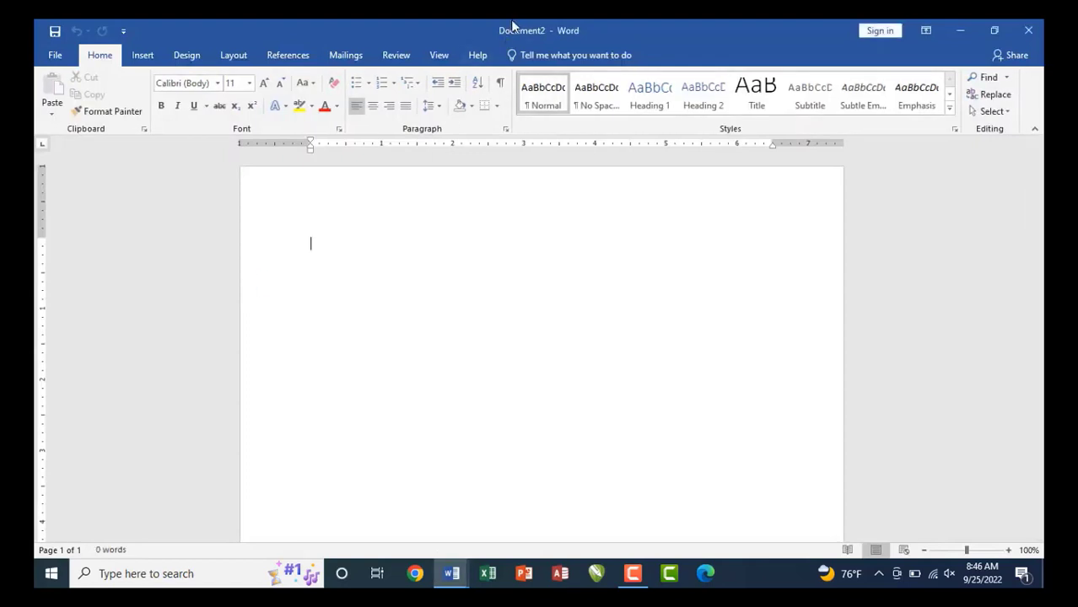
pyautogui.moveTo(477, 21)
pyautogui.mouseDown()
pyautogui.moveTo(606, 65)
pyautogui.moveTo(607, 45)
pyautogui.mouseUp()
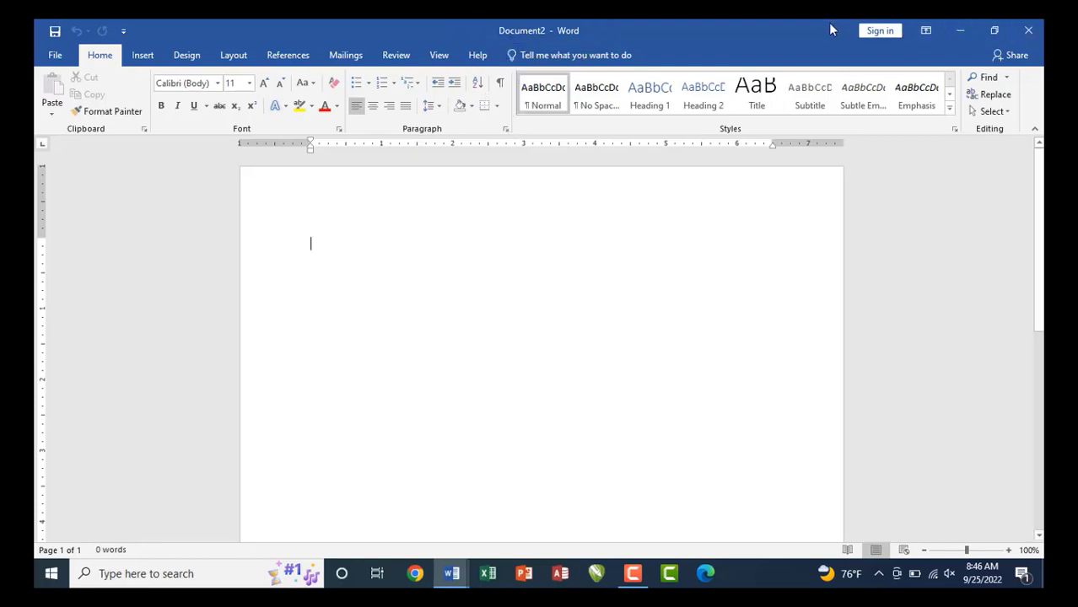
pyautogui.moveTo(829, 29); pyautogui.dragTo(783, 134)
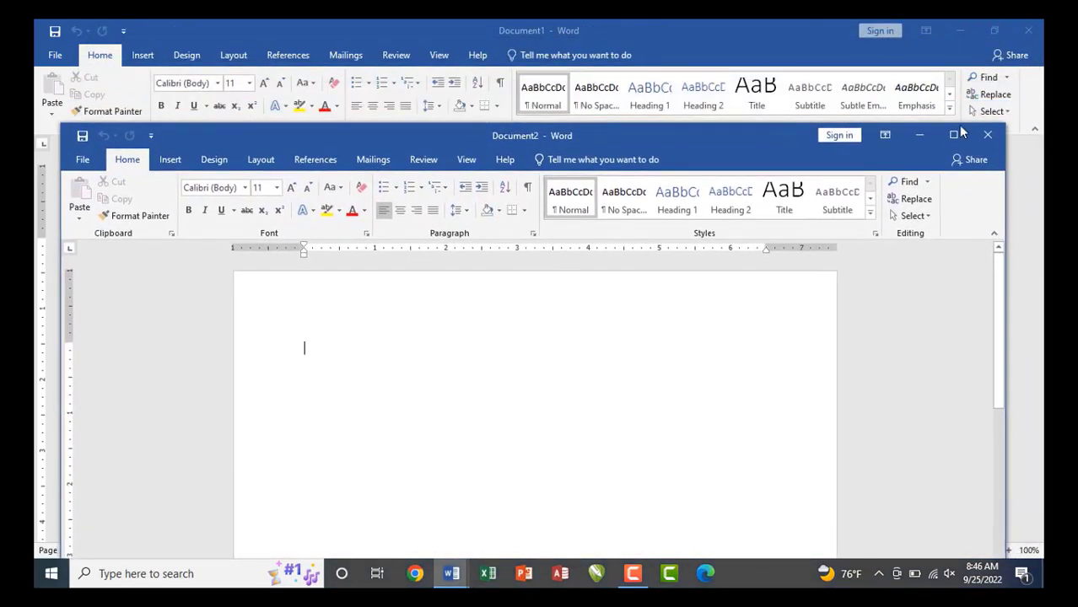
pyautogui.click(953, 135)
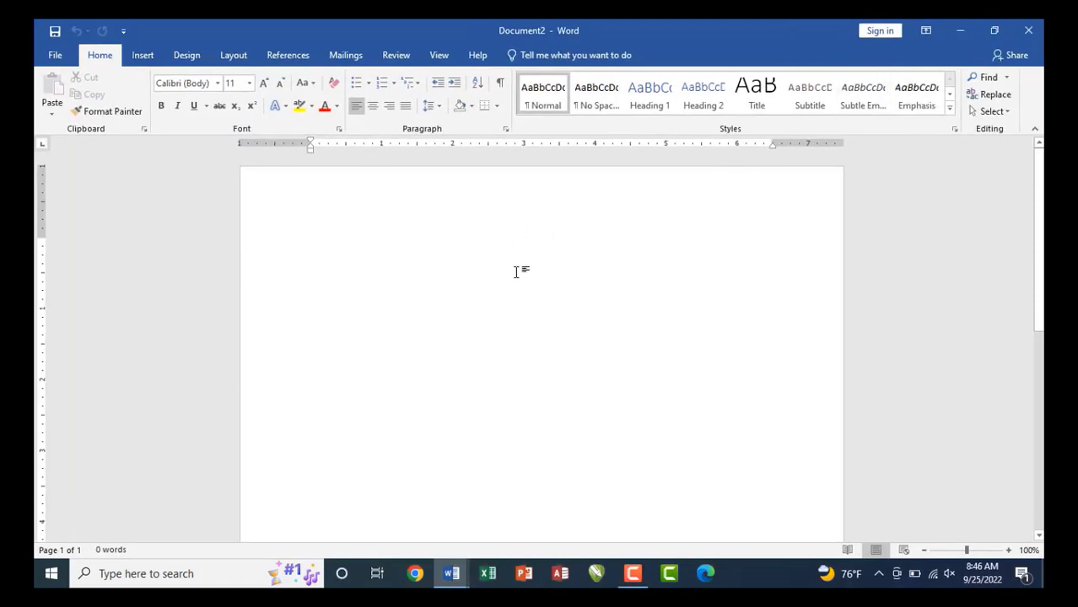
# Create blank Document3 with Ctrl+N and maximize its window.
pyautogui.hotkey('ctrl', 'n')
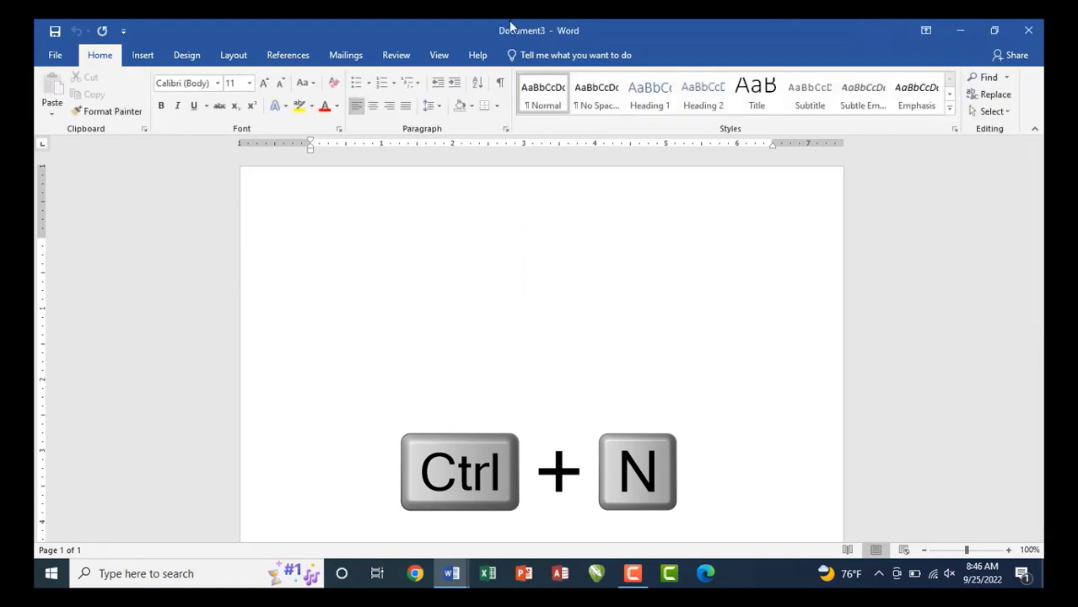
pyautogui.moveTo(501, 31); pyautogui.dragTo(512, 53)
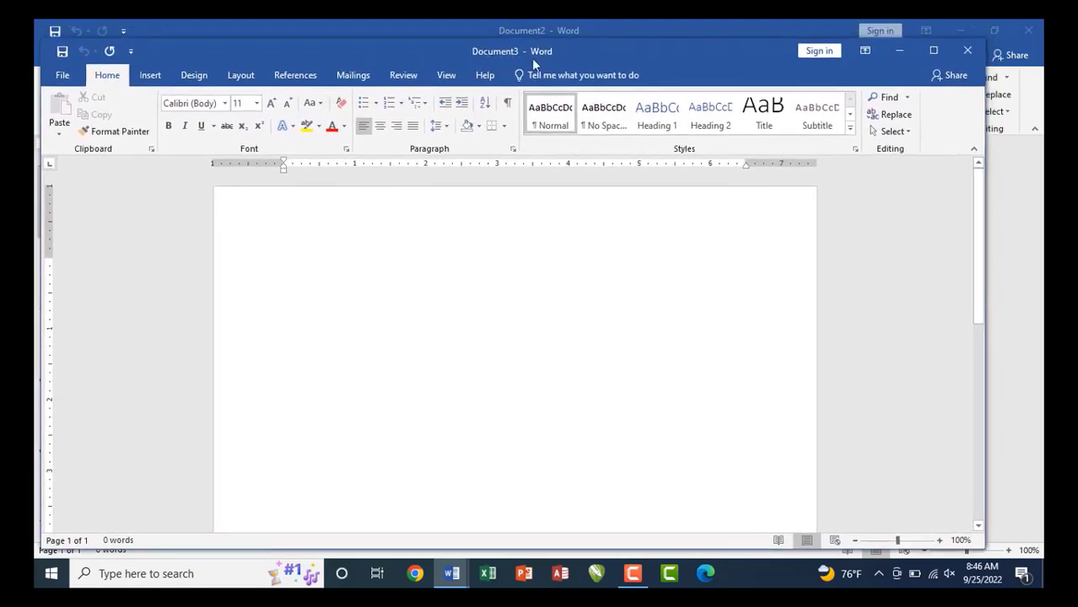
pyautogui.click(934, 56)
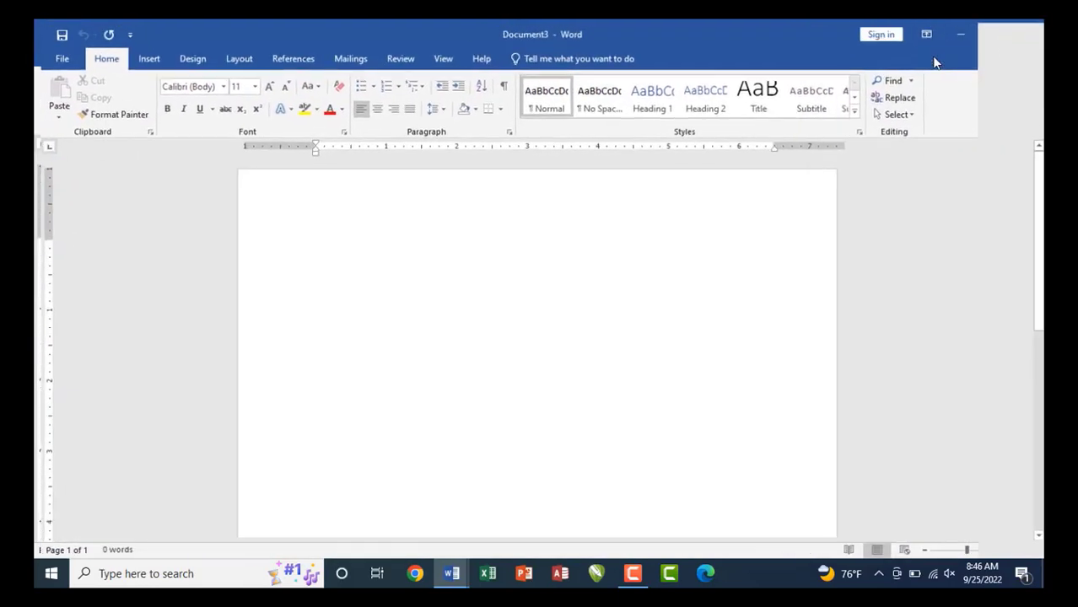
pyautogui.click(53, 56)
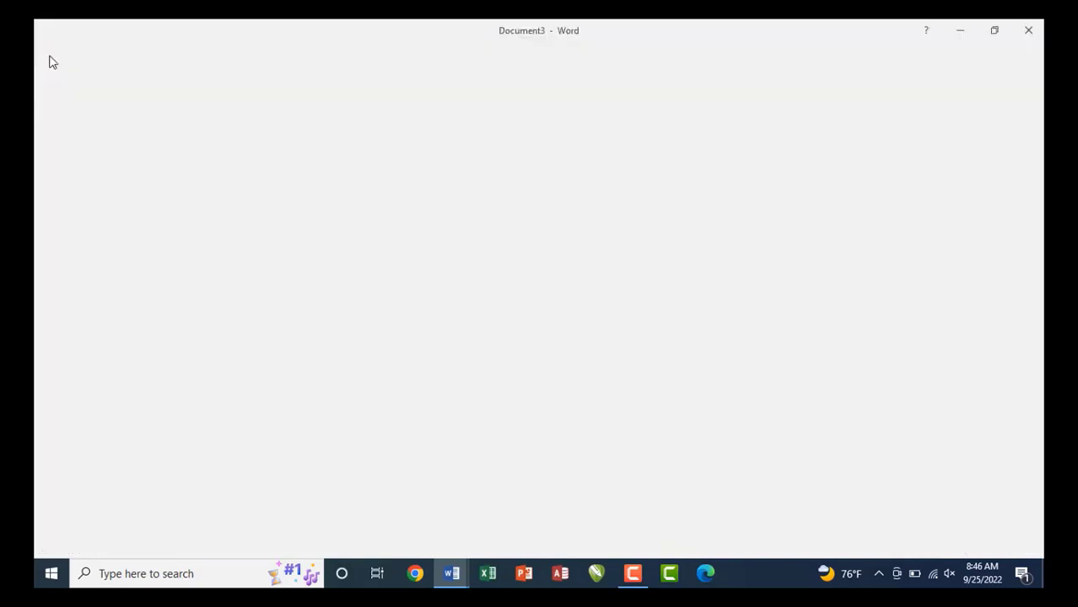
# Search online templates for 'card' and filter the results to the Birthday category.
pyautogui.click(54, 117)
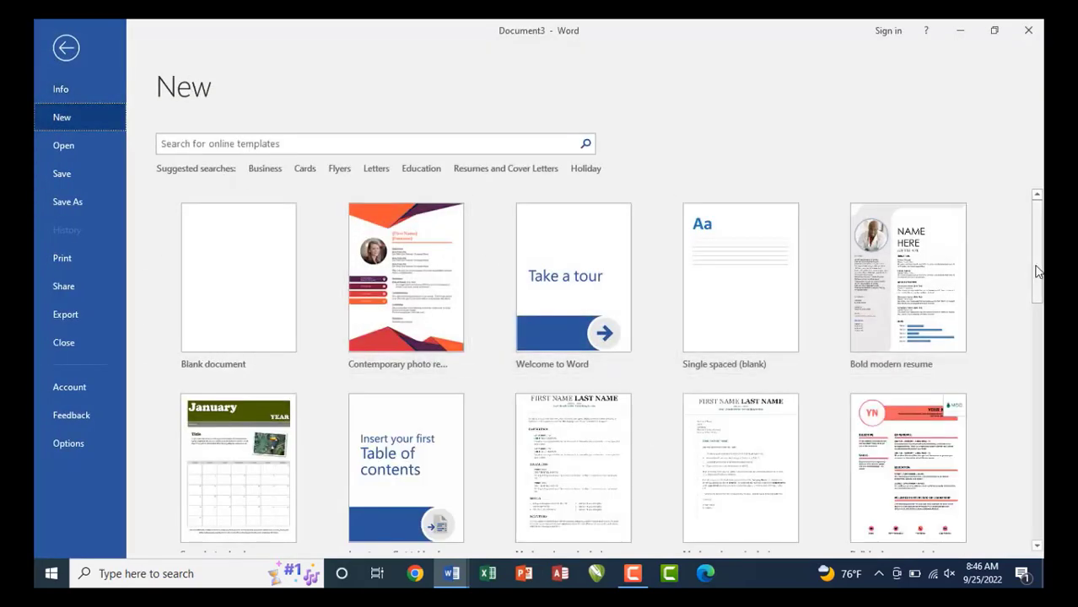
pyautogui.scroll(-5, 1036, 271)
pyautogui.scroll(-4, 1037, 344)
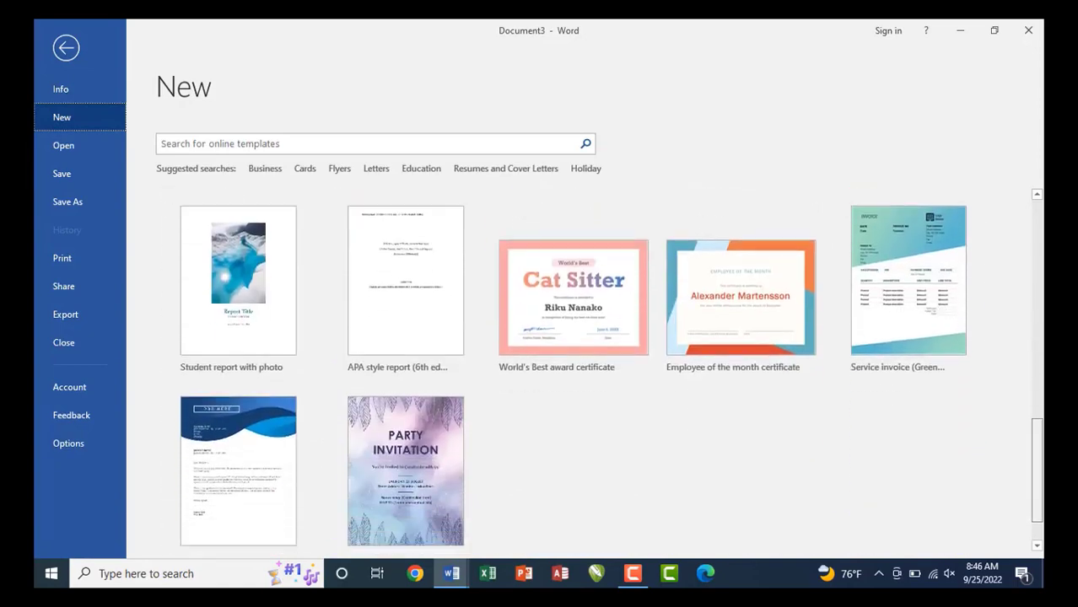
pyautogui.scroll(5, 1037, 343)
pyautogui.scroll(1, 1029, 301)
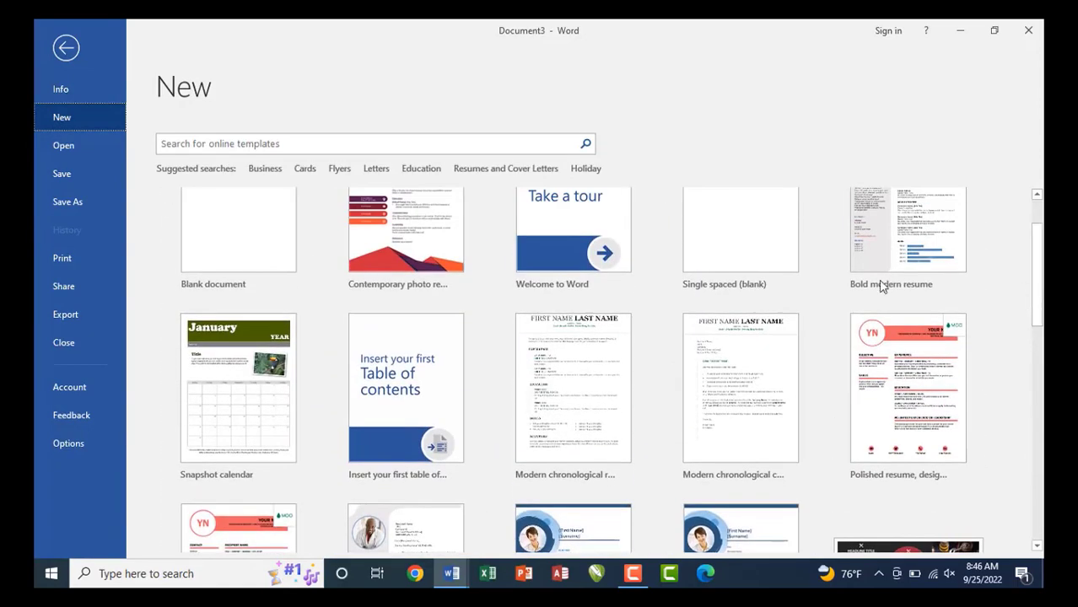
pyautogui.click(243, 145)
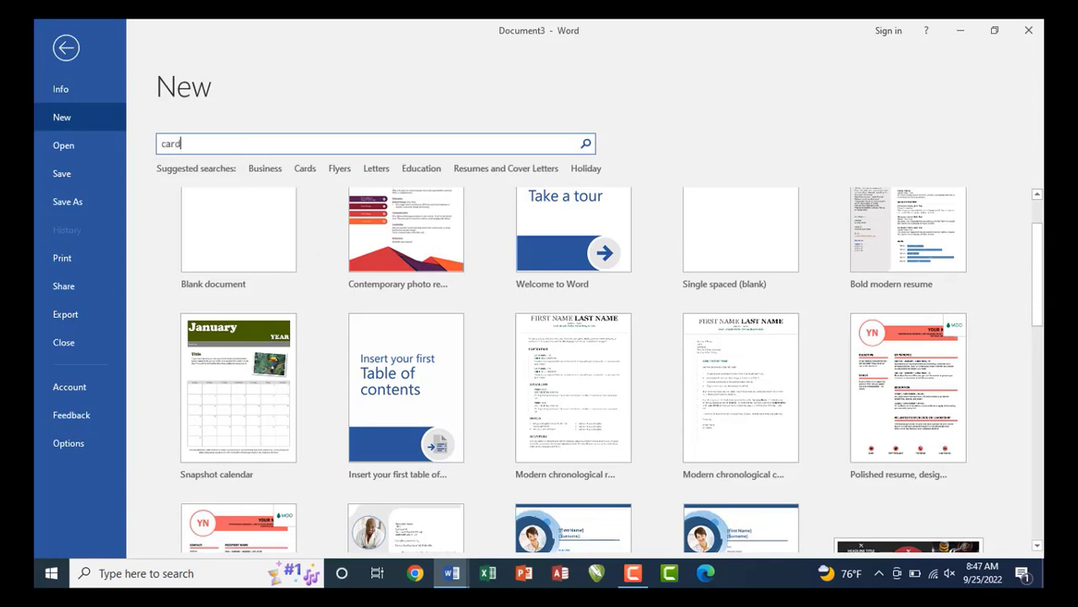
pyautogui.press('Return')
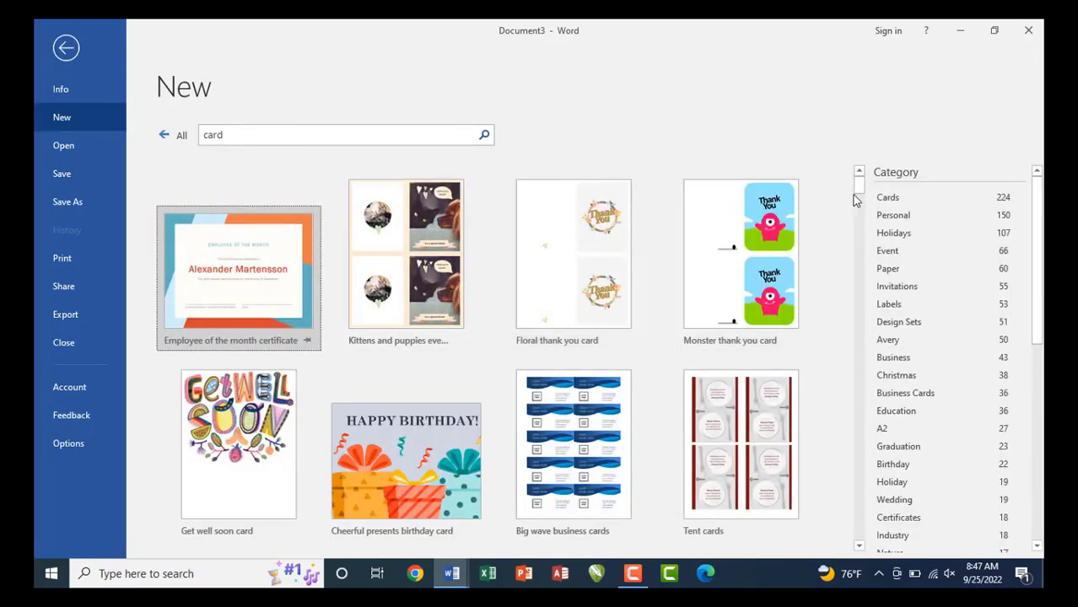
pyautogui.moveTo(862, 194); pyautogui.dragTo(856, 260)
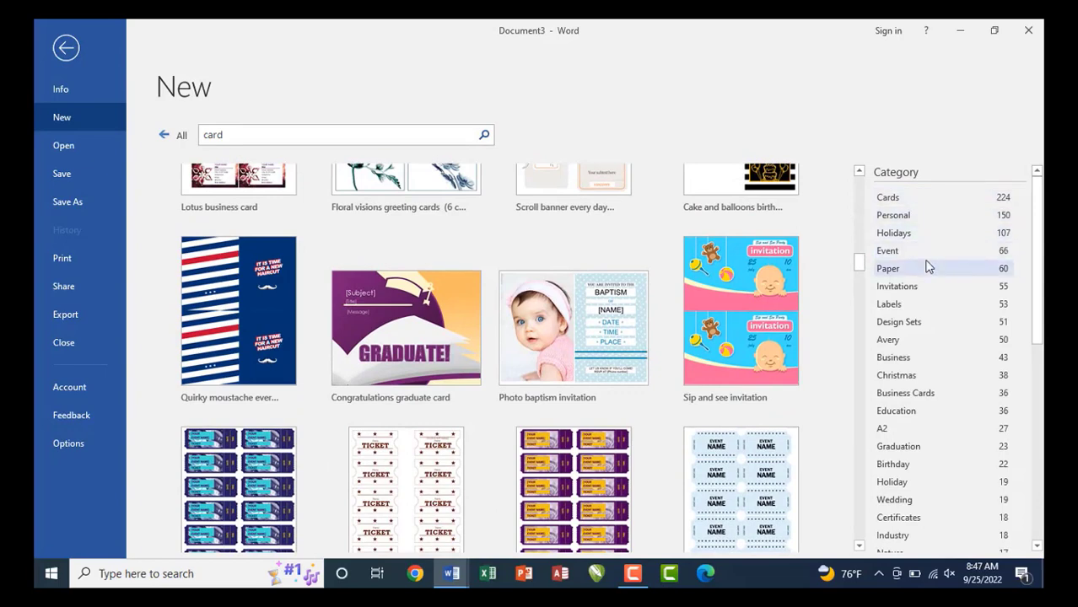
pyautogui.moveTo(1037, 295); pyautogui.dragTo(1037, 387)
pyautogui.click(895, 218)
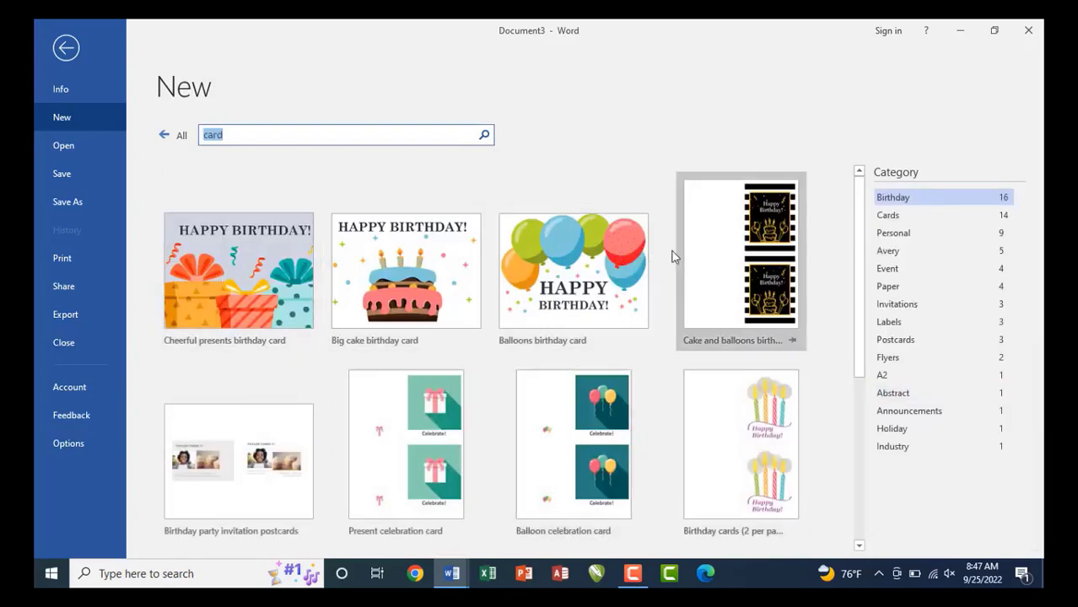
# Create Document4 from the Big cake birthday card template, then a blank Document5.
pyautogui.click(392, 295)
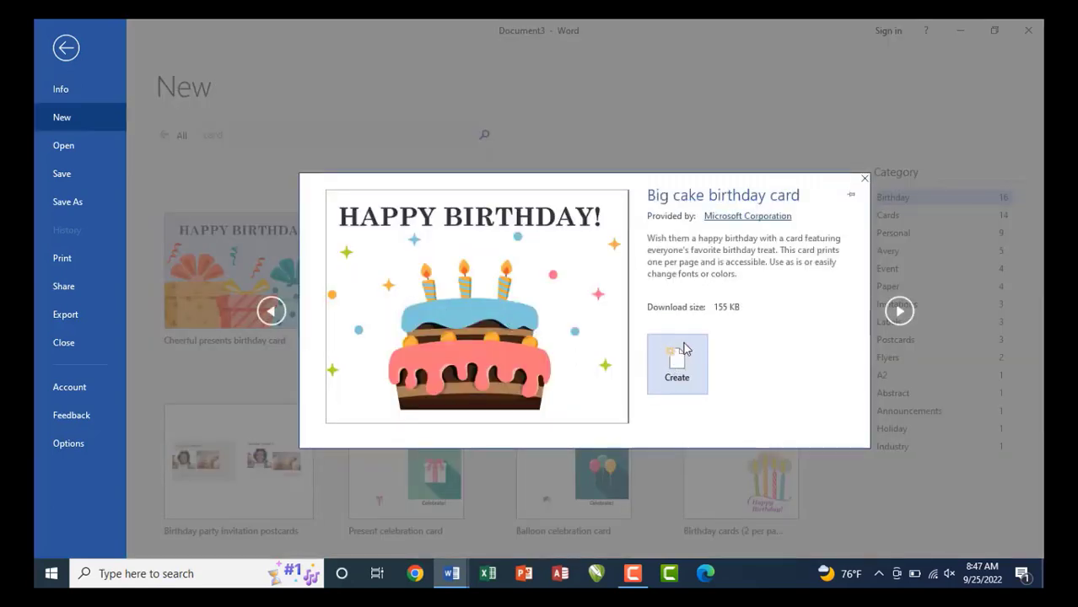
pyautogui.moveTo(639, 320); pyautogui.dragTo(725, 408)
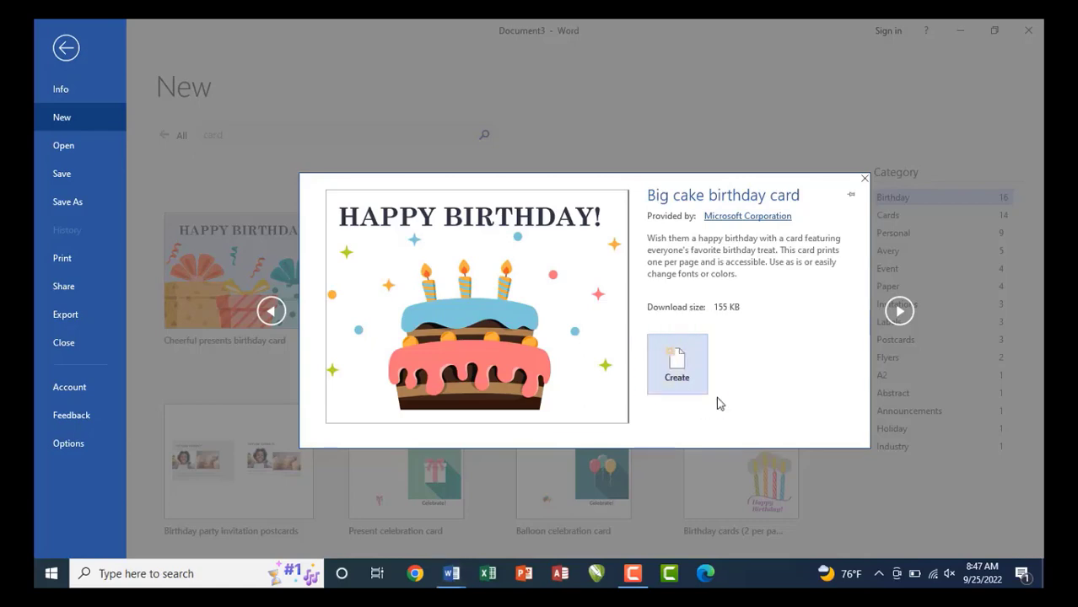
pyautogui.press('Escape')
pyautogui.click(413, 280)
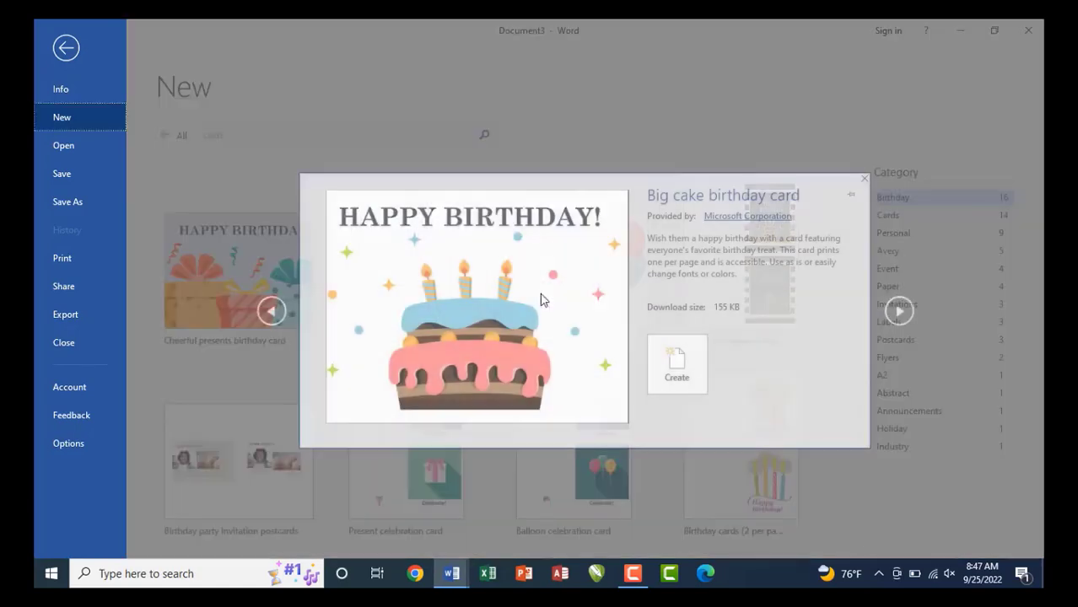
pyautogui.click(678, 364)
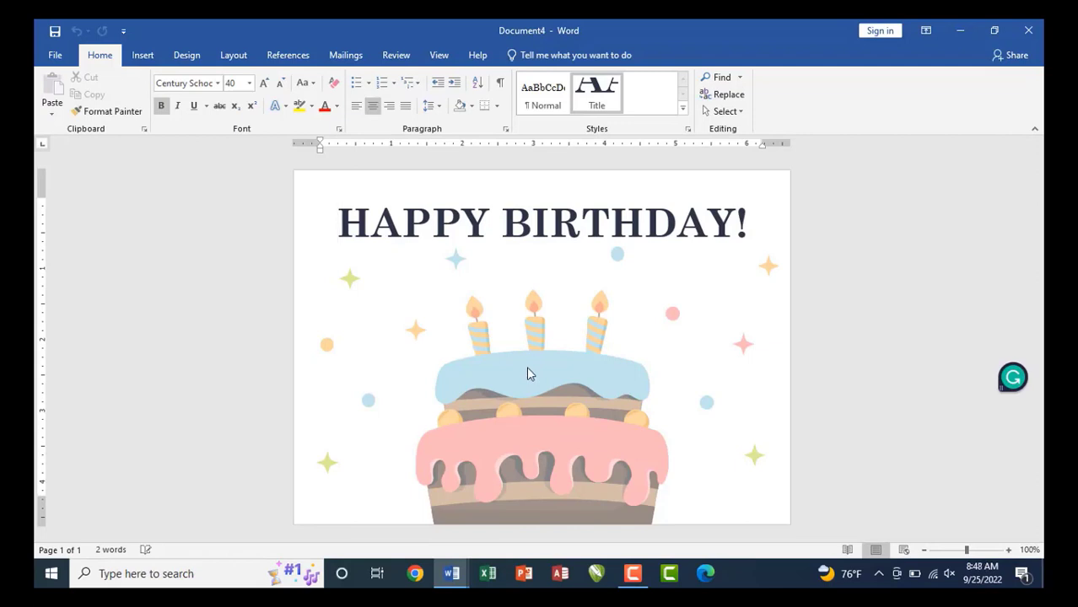
pyautogui.hotkey('ctrl', 'n')
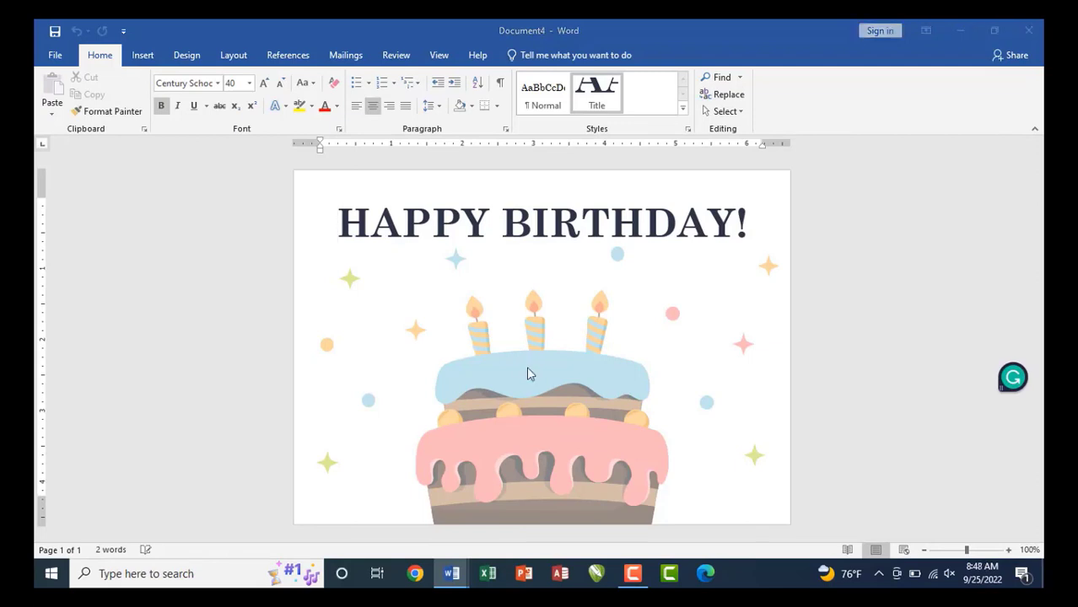
# Leave the empty Document5 and return to the birthday card Document4.
pyautogui.click(56, 55)
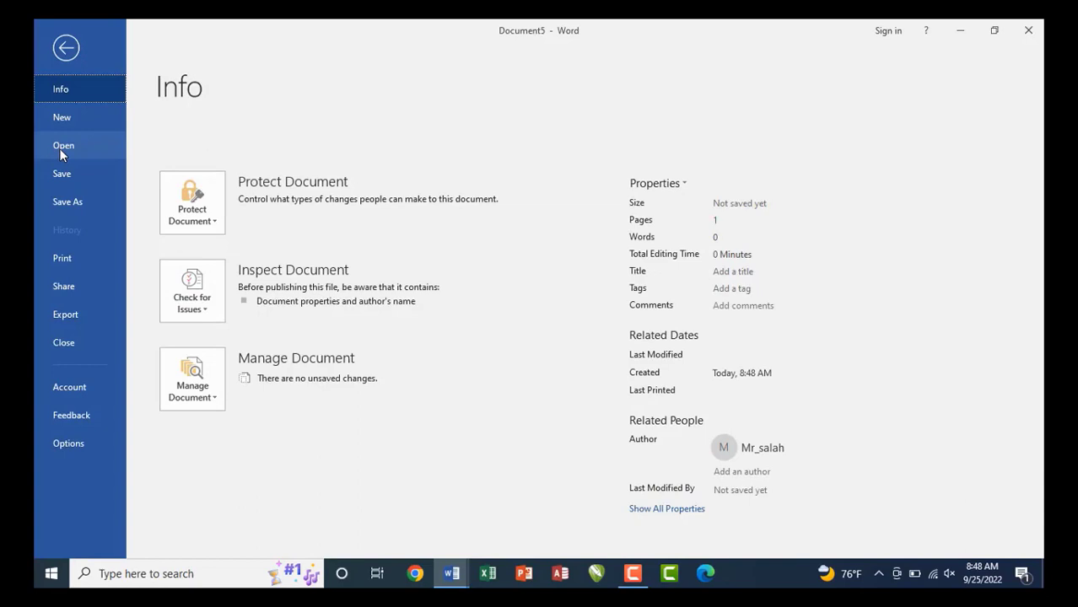
pyautogui.press('Escape')
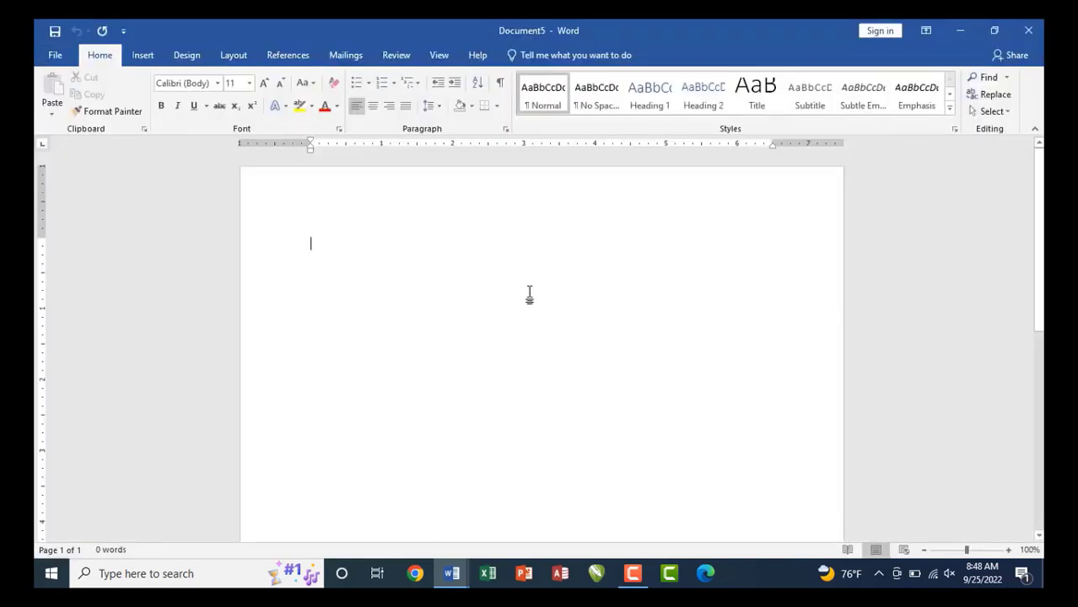
pyautogui.hotkey('ctrl', 'a')
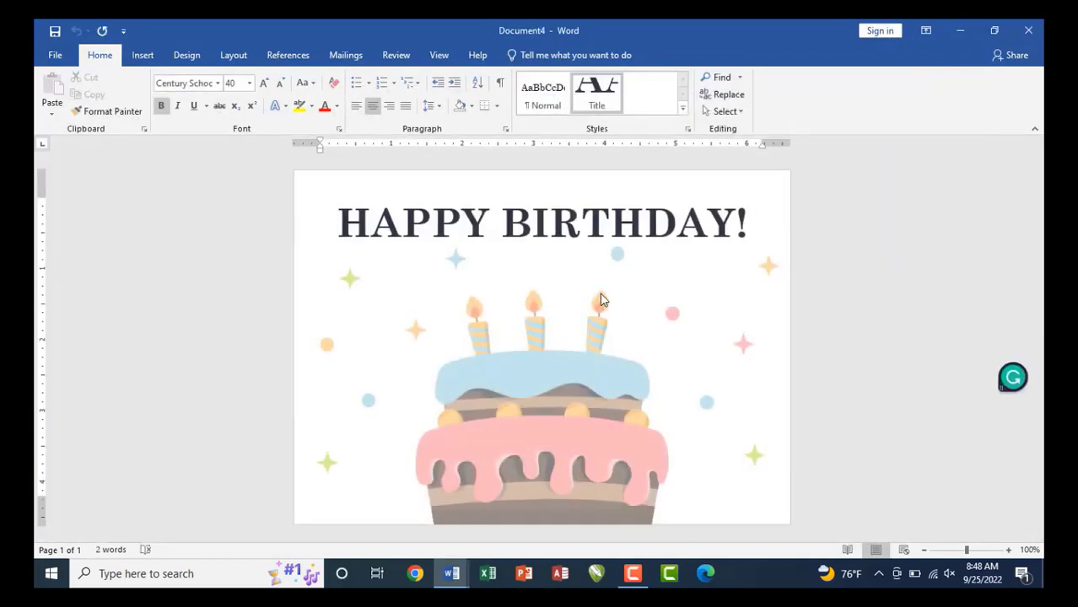
# Show the Save As page with recent folders for the unsaved birthday card Document4.
pyautogui.click(54, 56)
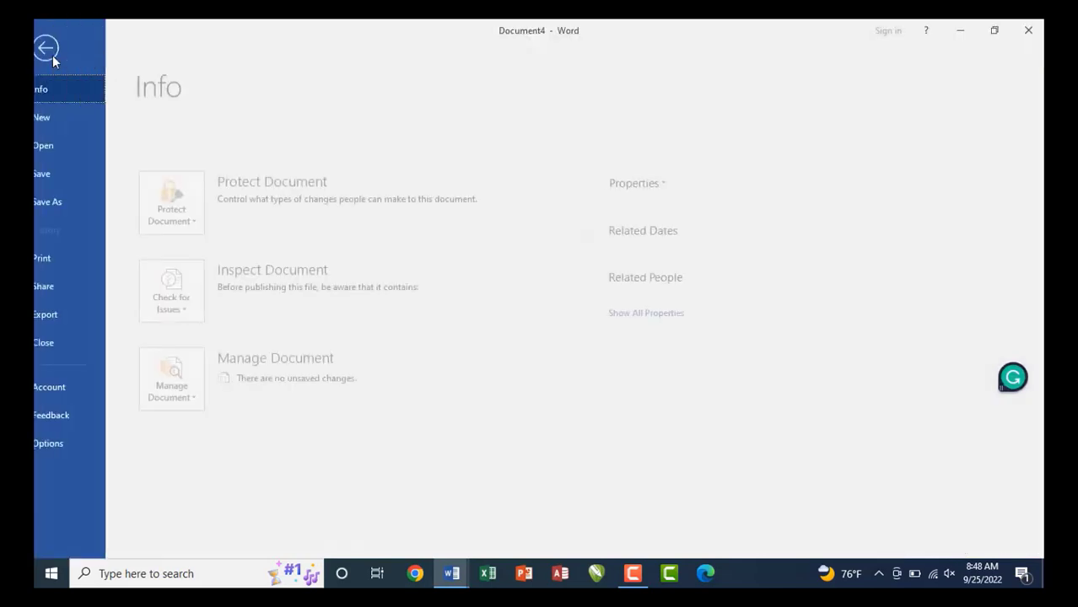
pyautogui.click(53, 175)
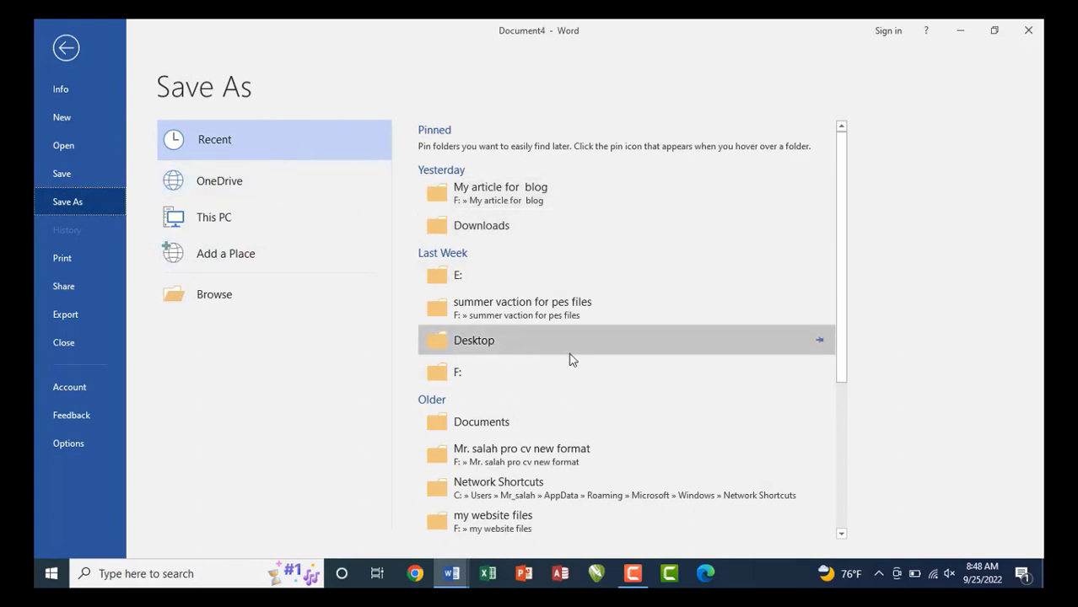
pyautogui.press('Escape')
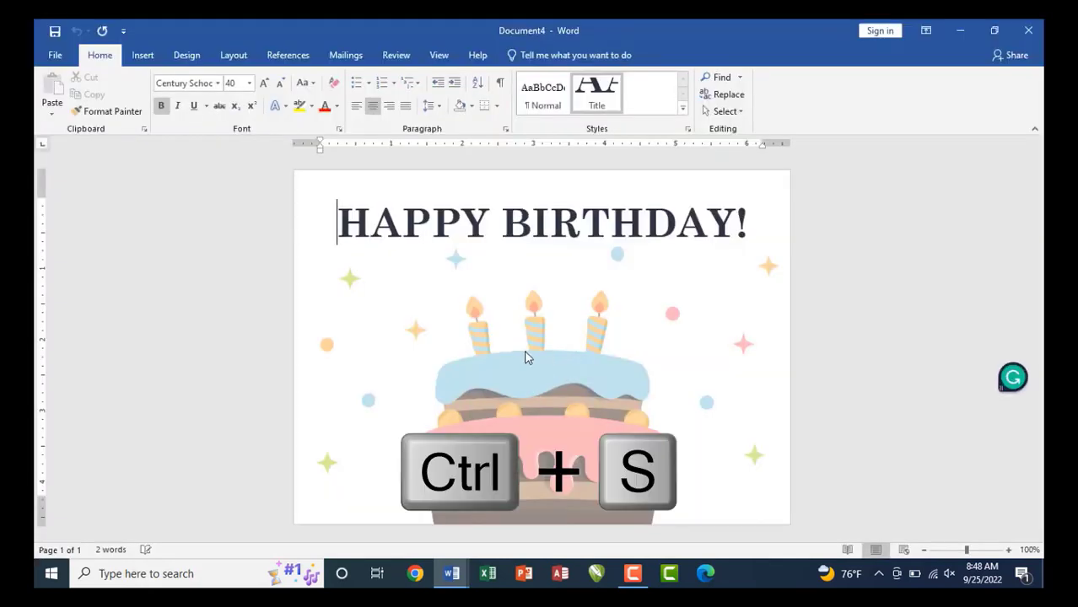
pyautogui.hotkey('ctrl', 's')
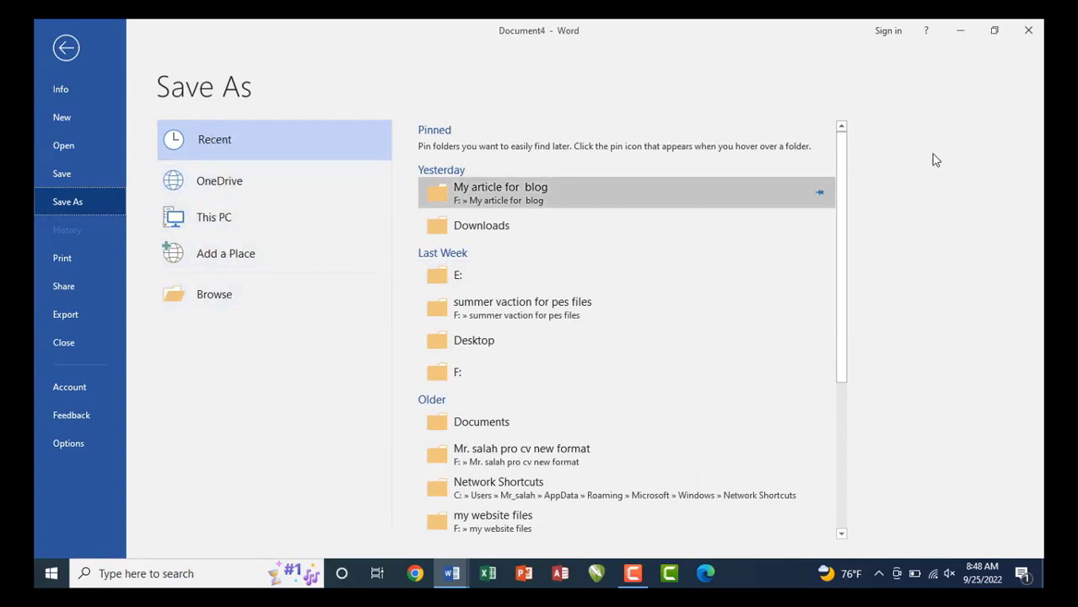
pyautogui.moveTo(841, 172); pyautogui.dragTo(813, 151)
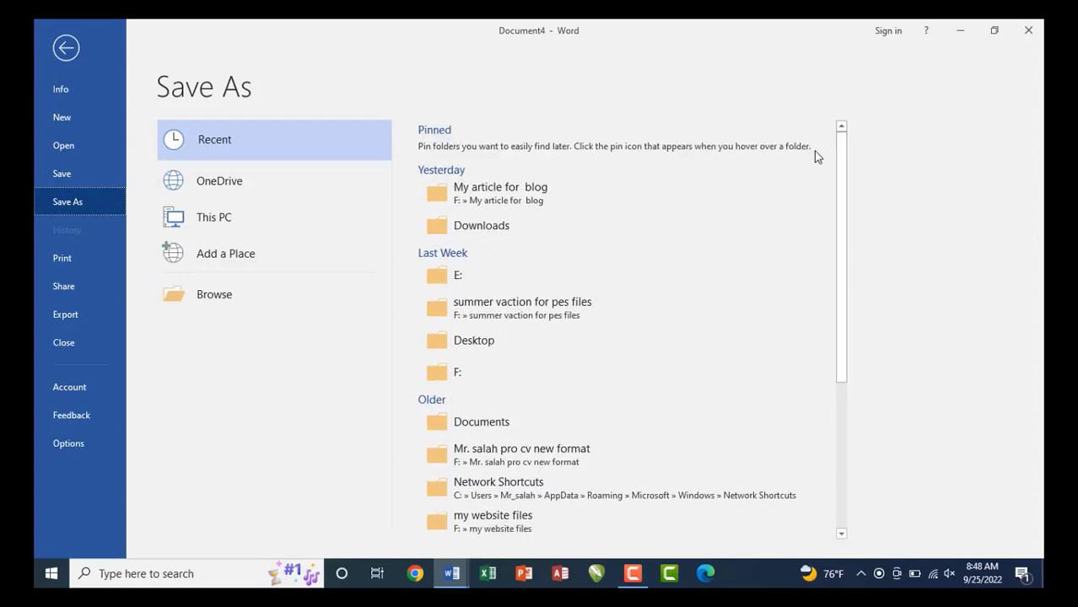
# Save the birthday card to the Desktop as 'Happy birthday', then close the document.
pyautogui.click(230, 297)
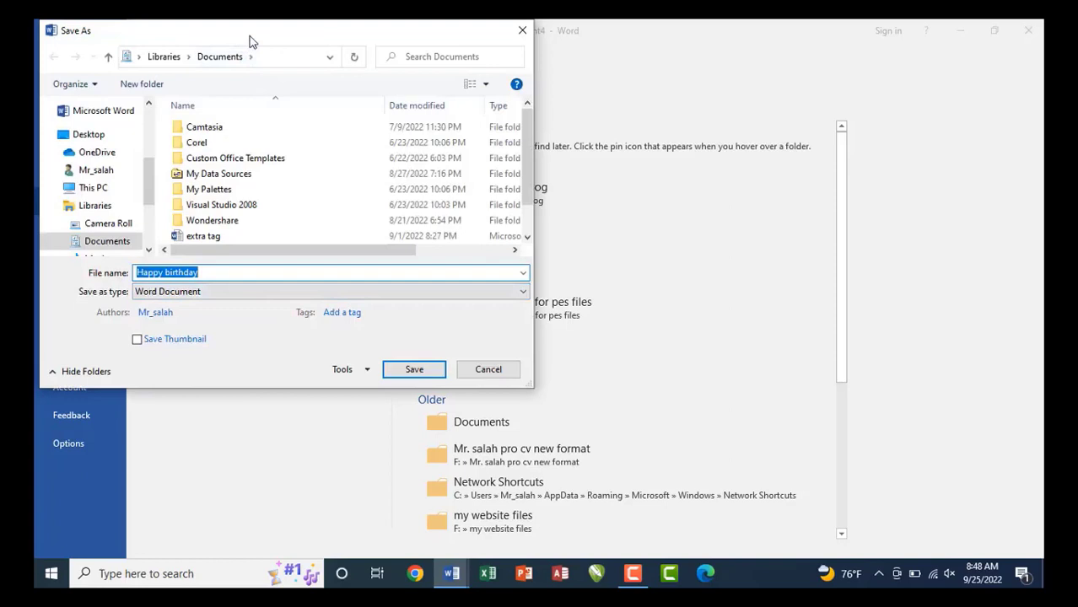
pyautogui.moveTo(249, 40); pyautogui.dragTo(429, 85)
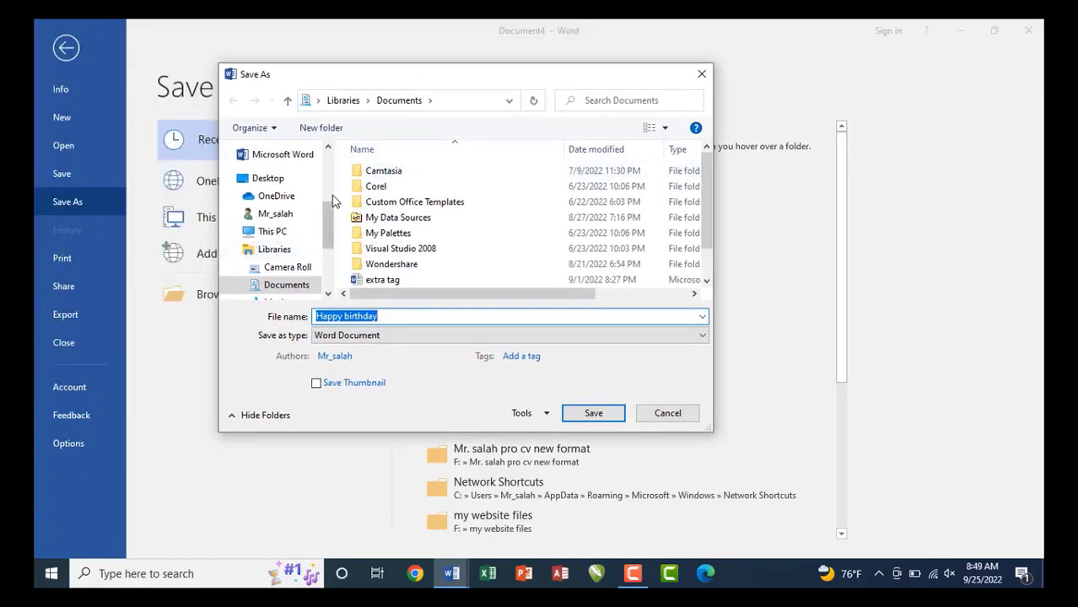
pyautogui.hotkey('ctrl', 'shift', 'd')
pyautogui.moveTo(225, 143)
pyautogui.mouseDown()
pyautogui.moveTo(260, 196)
pyautogui.moveTo(278, 271)
pyautogui.moveTo(317, 293)
pyautogui.moveTo(329, 322)
pyautogui.moveTo(415, 326)
pyautogui.mouseUp()
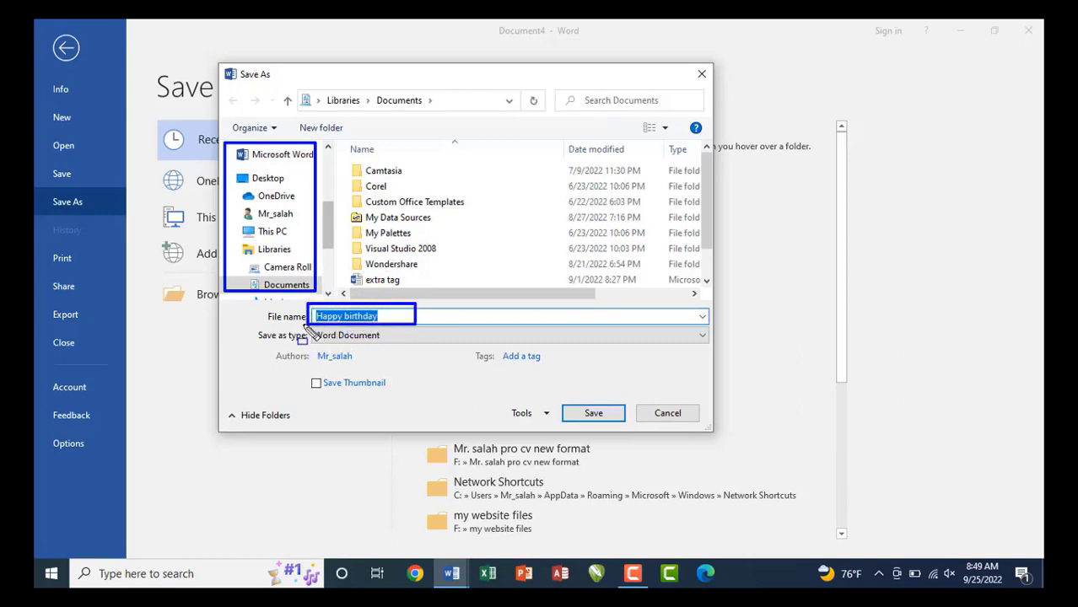
pyautogui.moveTo(303, 325); pyautogui.dragTo(417, 344)
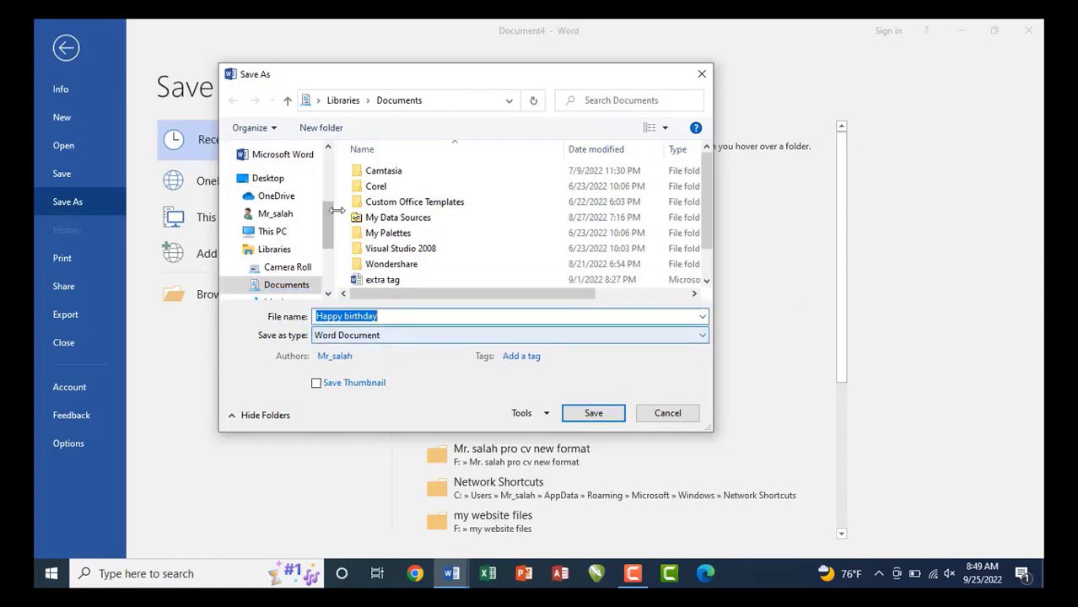
pyautogui.click(244, 178)
pyautogui.click(387, 316)
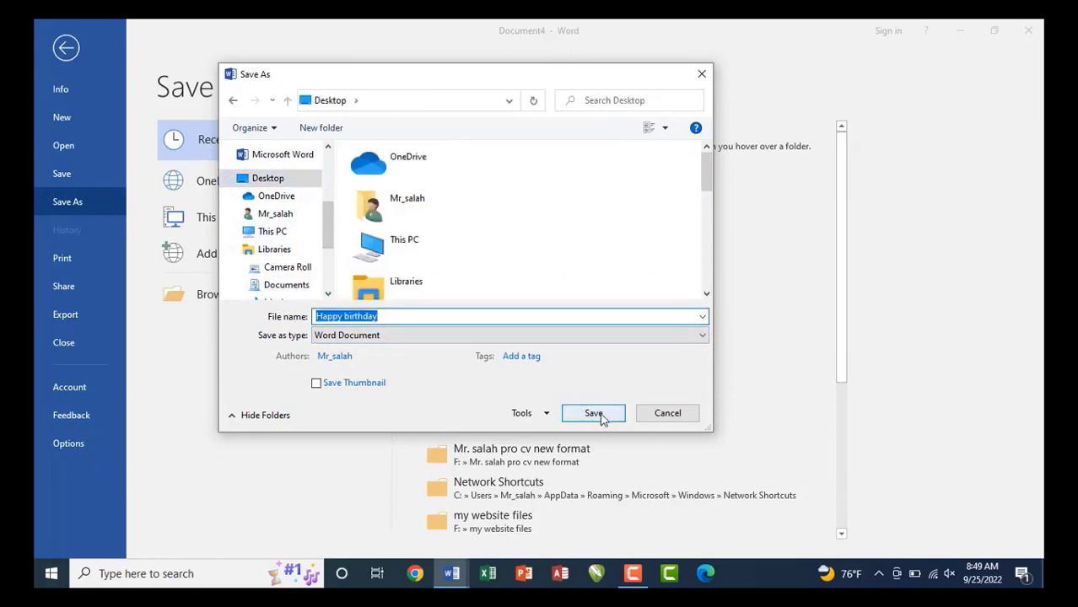
pyautogui.click(593, 414)
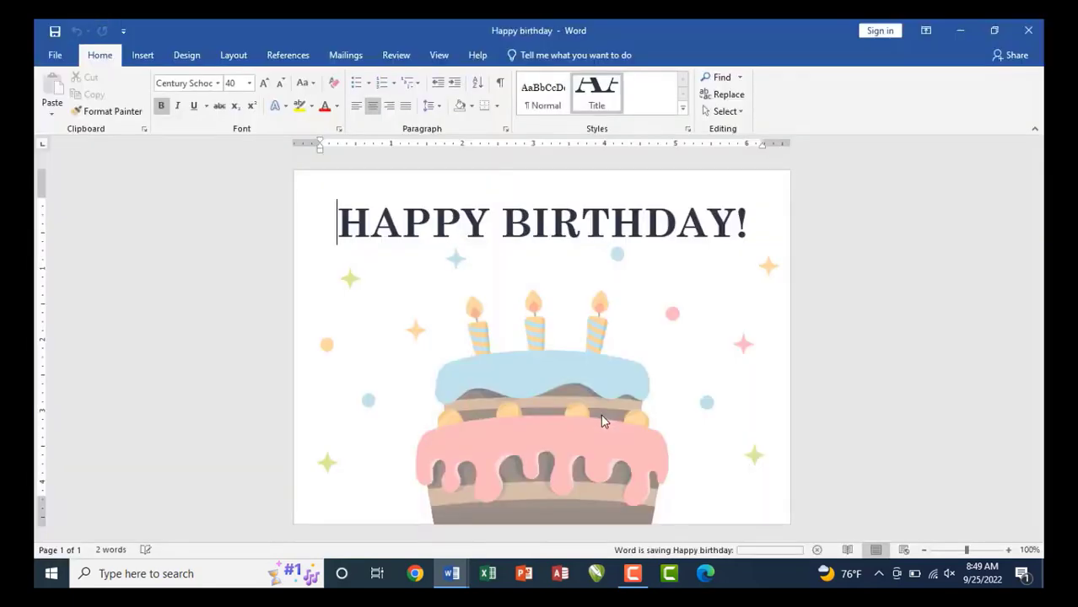
pyautogui.click(1028, 30)
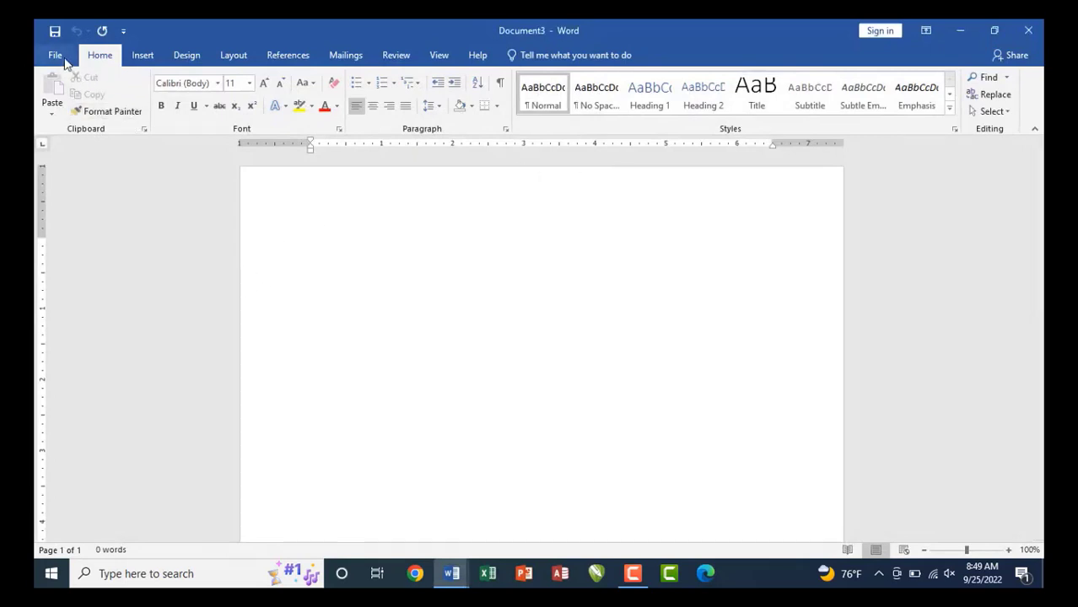
# Browse to the Desktop folder and open the 'Happy birthday' document.
pyautogui.click(56, 56)
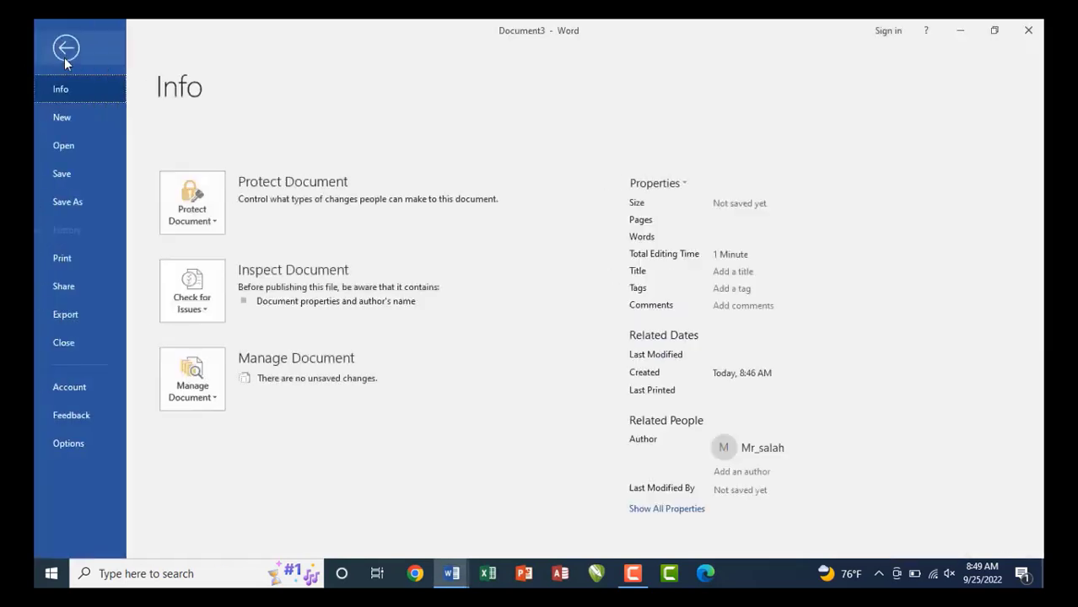
pyautogui.click(70, 146)
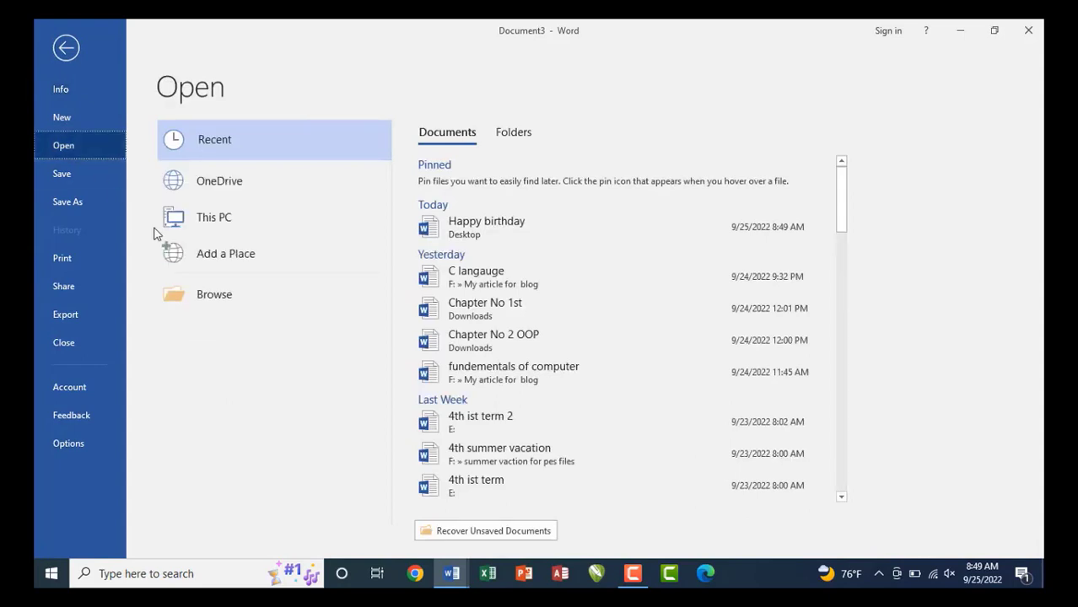
pyautogui.click(216, 296)
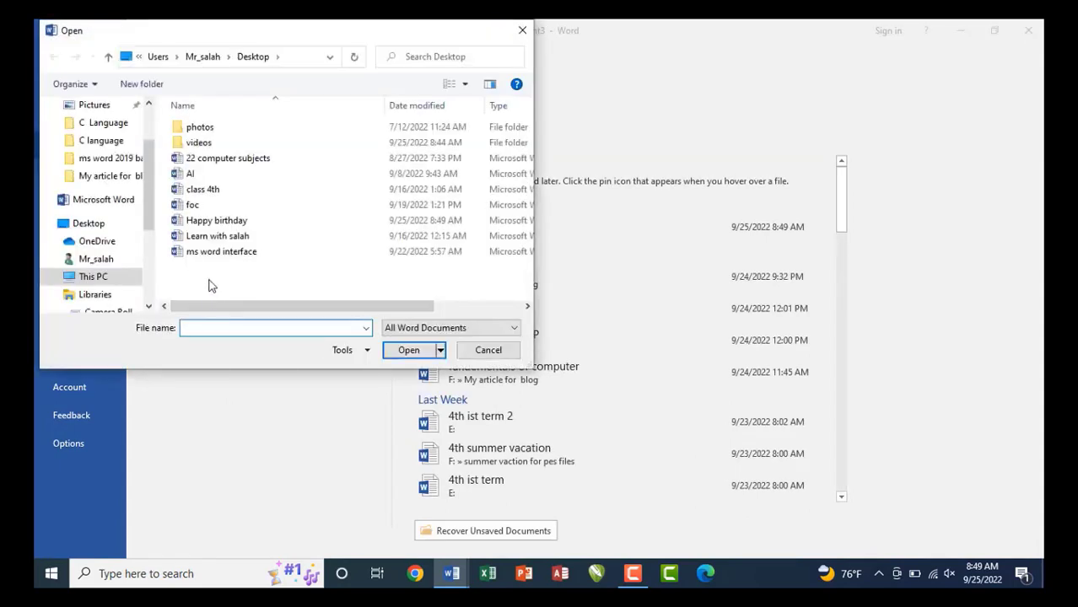
pyautogui.moveTo(153, 183); pyautogui.dragTo(149, 150)
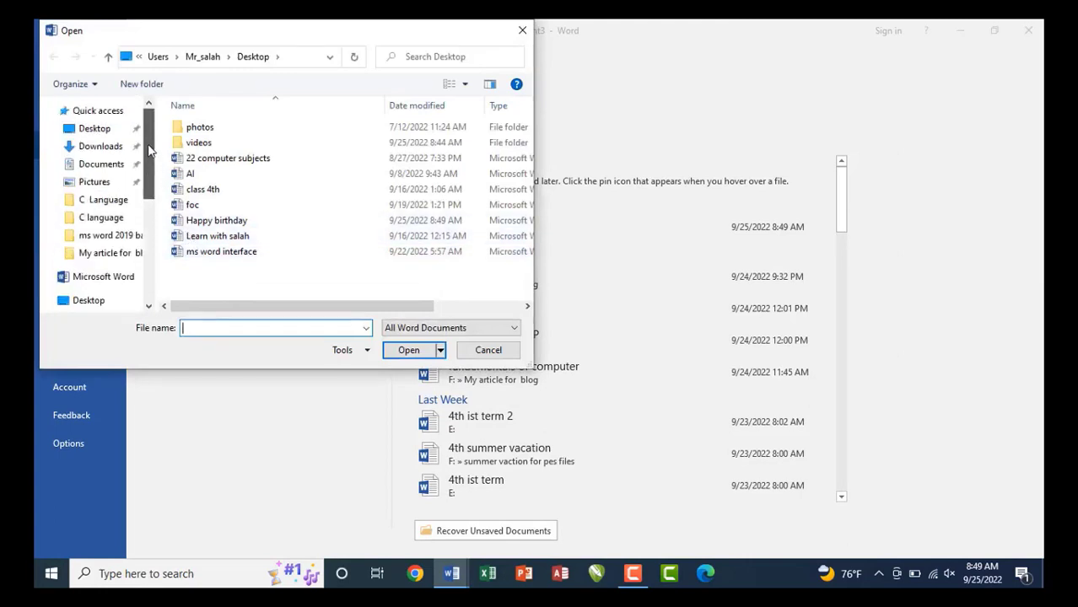
pyautogui.click(118, 131)
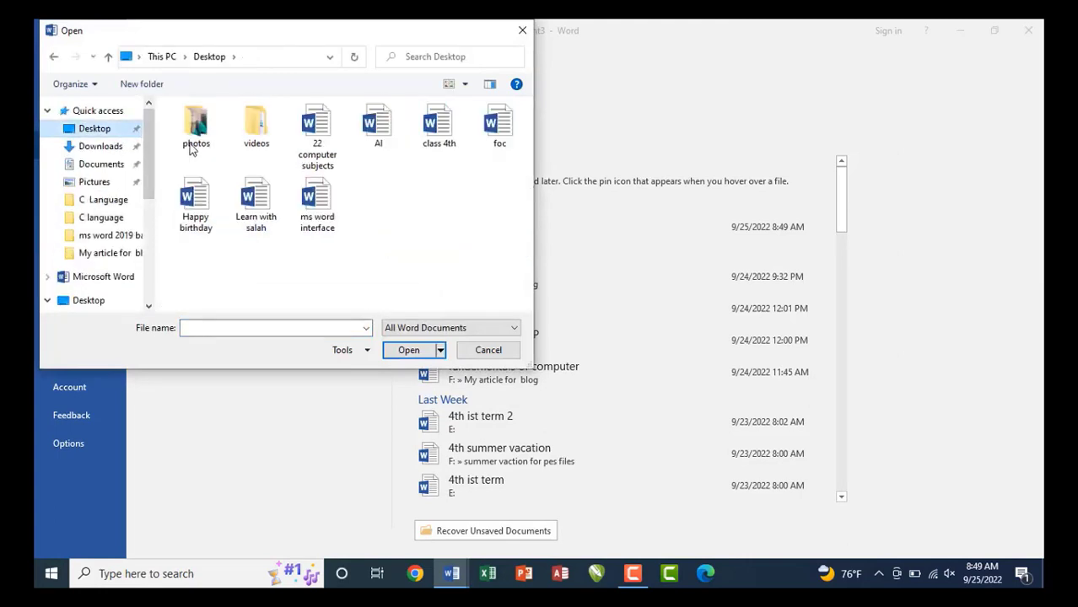
pyautogui.click(198, 218)
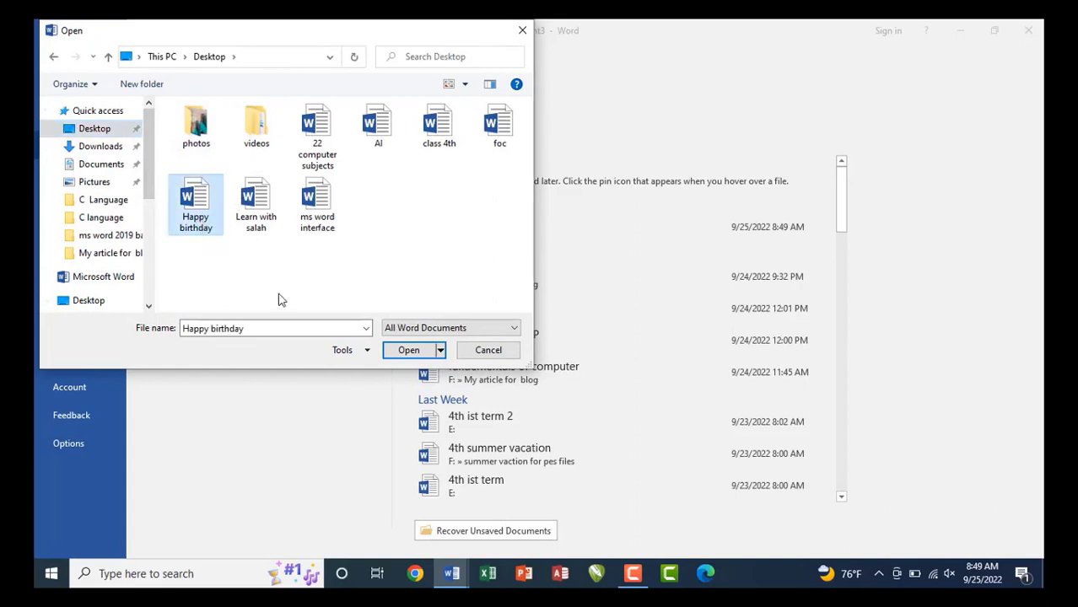
pyautogui.click(408, 352)
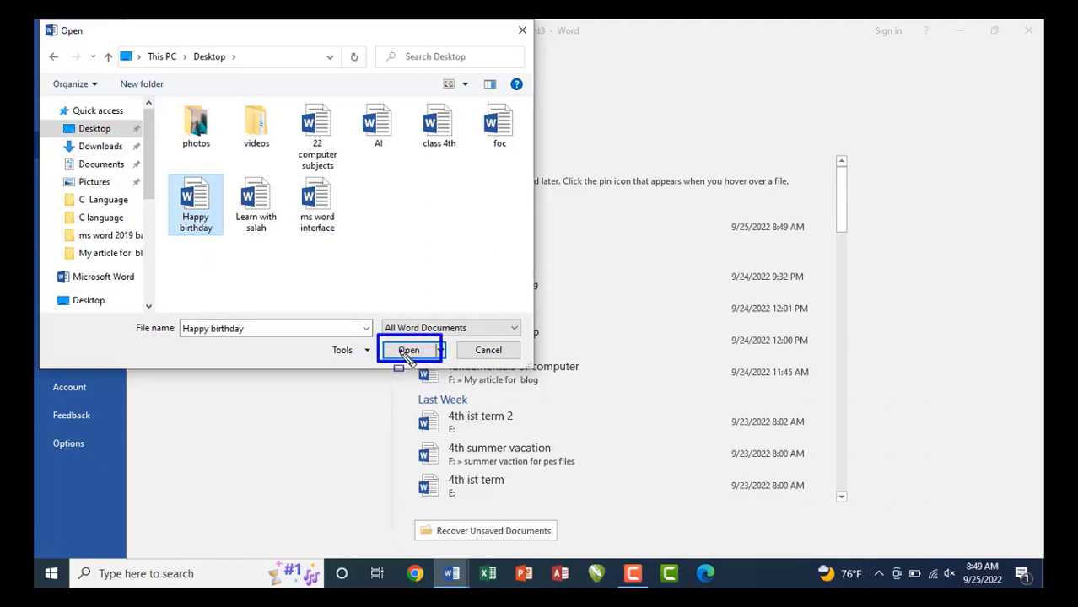
pyautogui.click(406, 351)
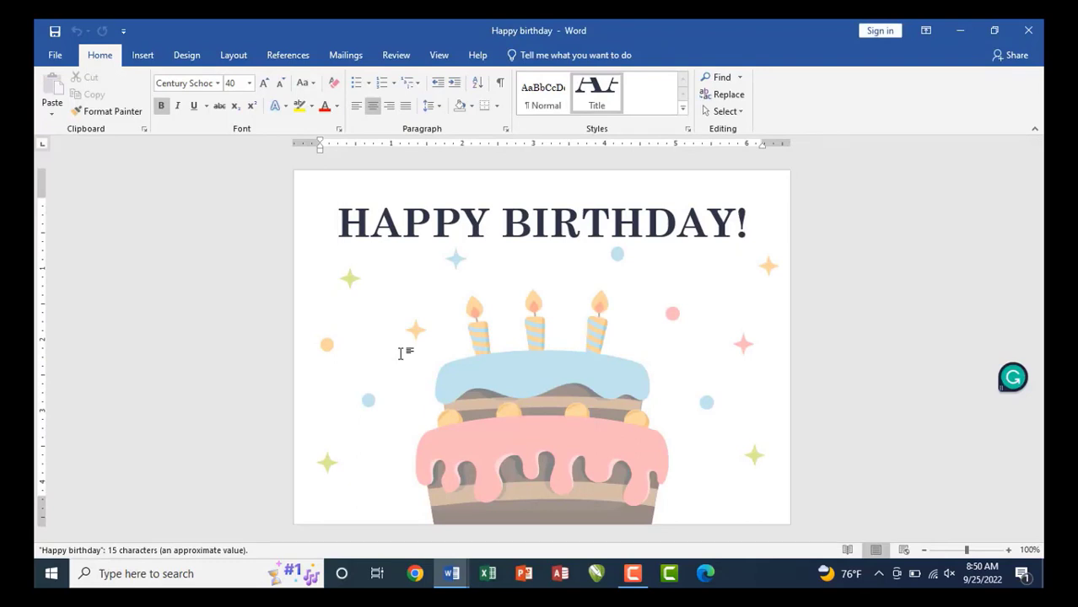
# Display the Info page for 'Happy birthday', listing 171KB, 1 page and 2 words.
pyautogui.hotkey('ctrl', 'n')
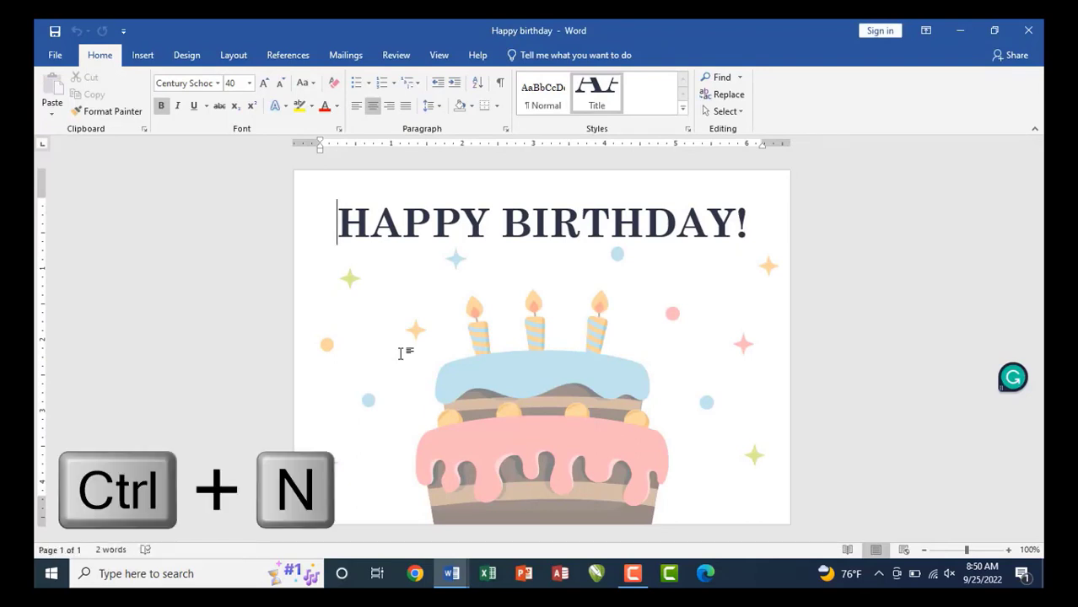
pyautogui.hotkey('ctrl', 'o')
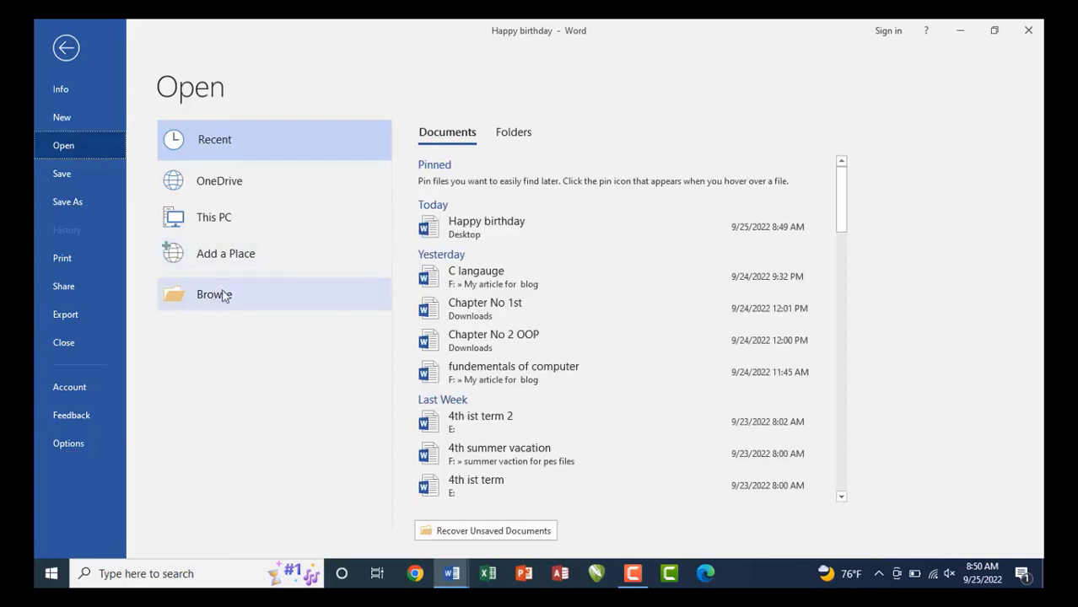
pyautogui.press('Escape')
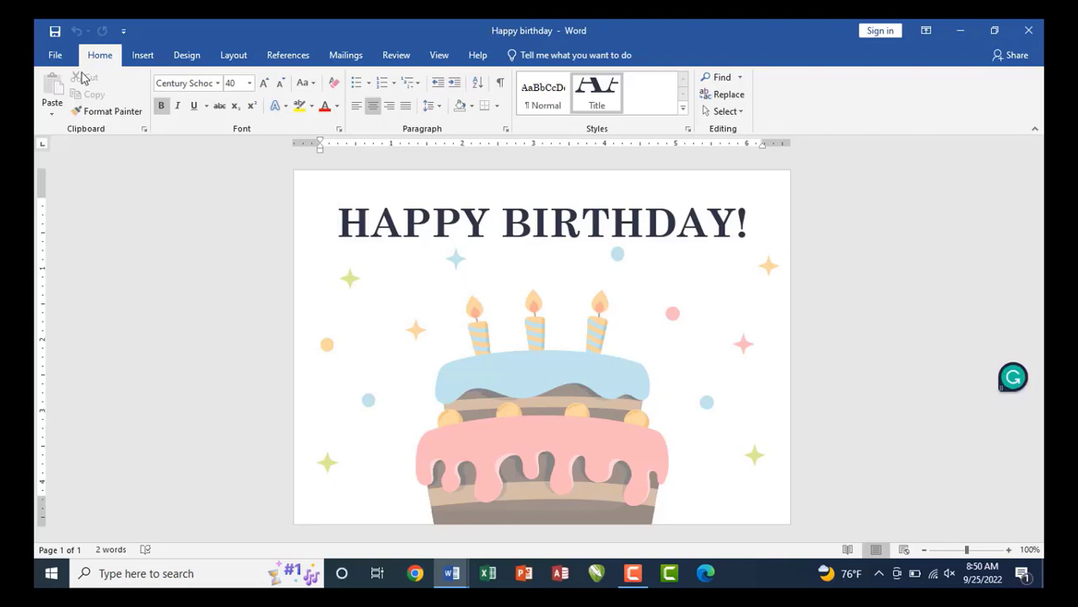
pyautogui.click(55, 56)
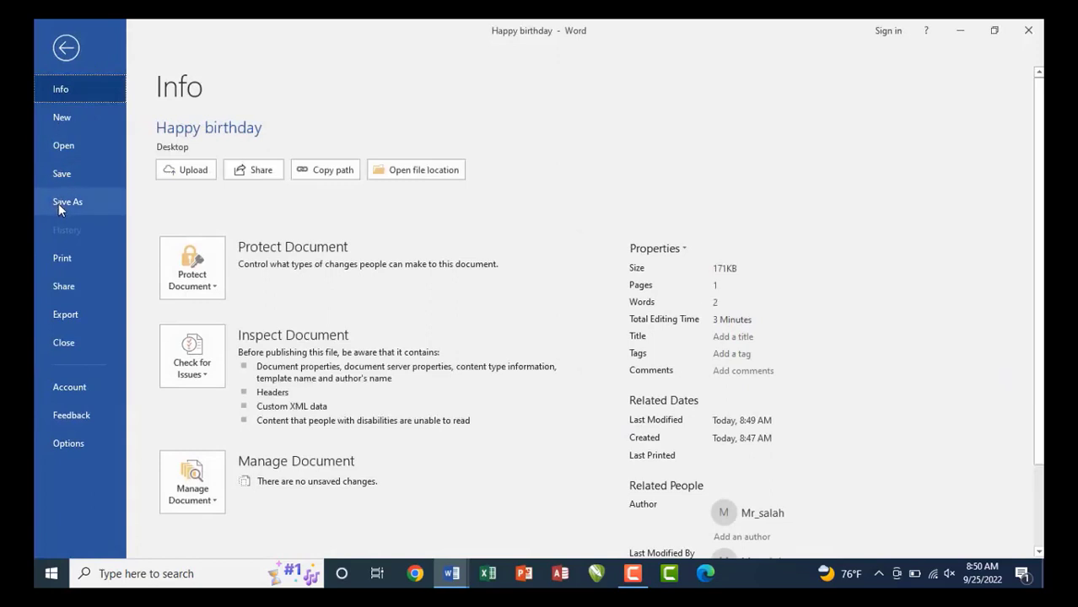
# Select the HAPPY BIRTHDAY! title and show the Save As page, outlining its location options.
pyautogui.press('Escape')
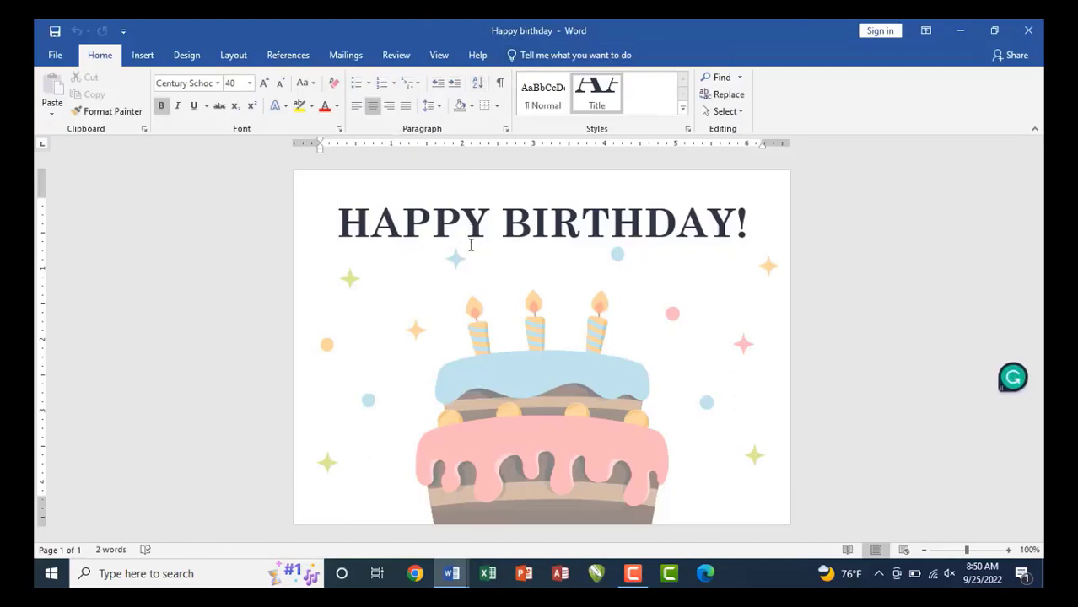
pyautogui.tripleClick(470, 240)
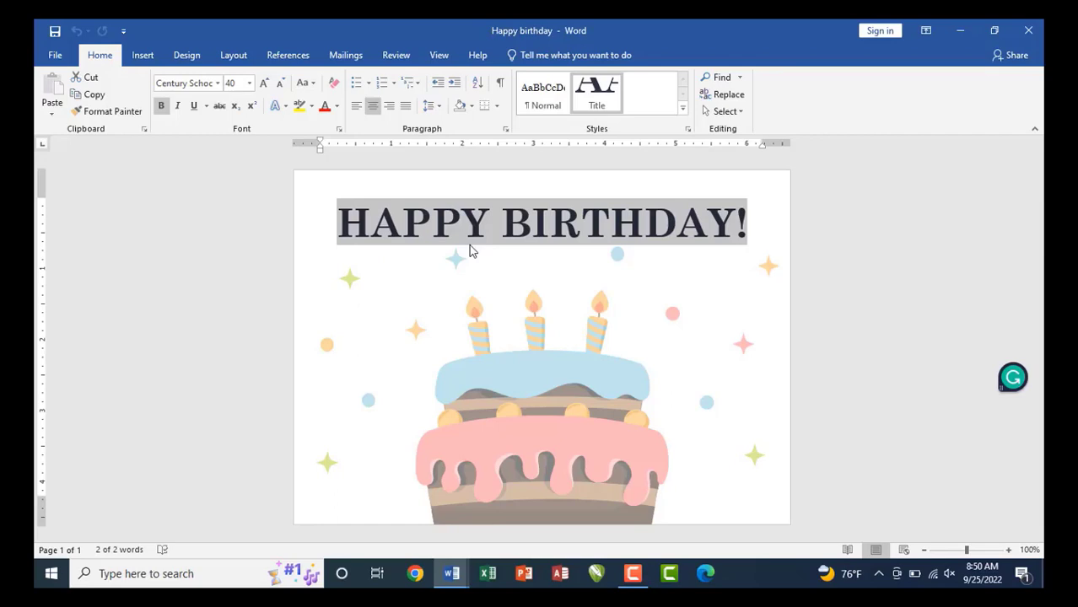
pyautogui.click(56, 54)
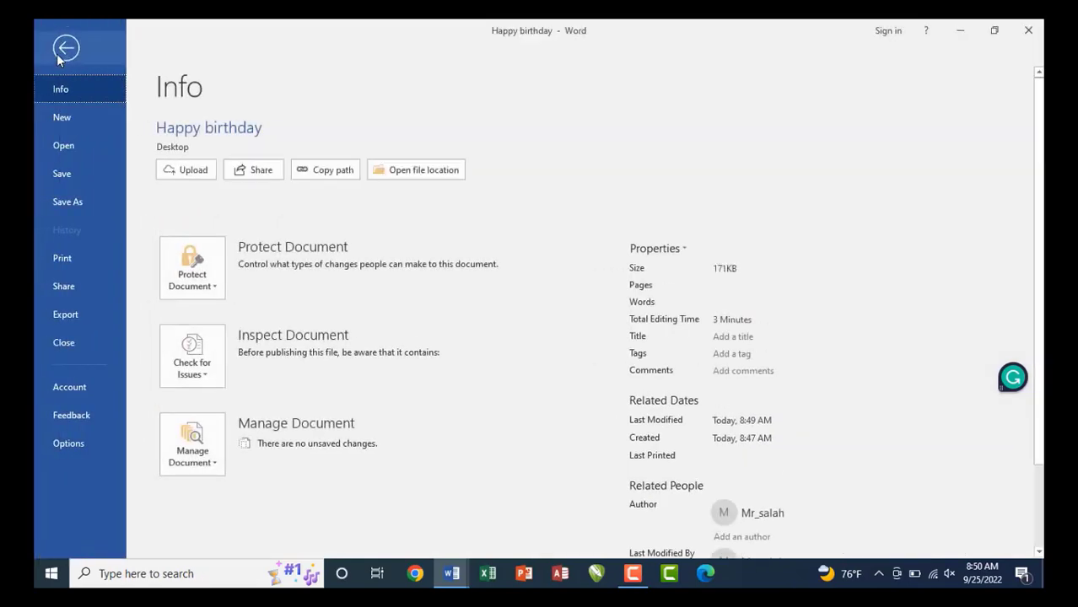
pyautogui.click(65, 207)
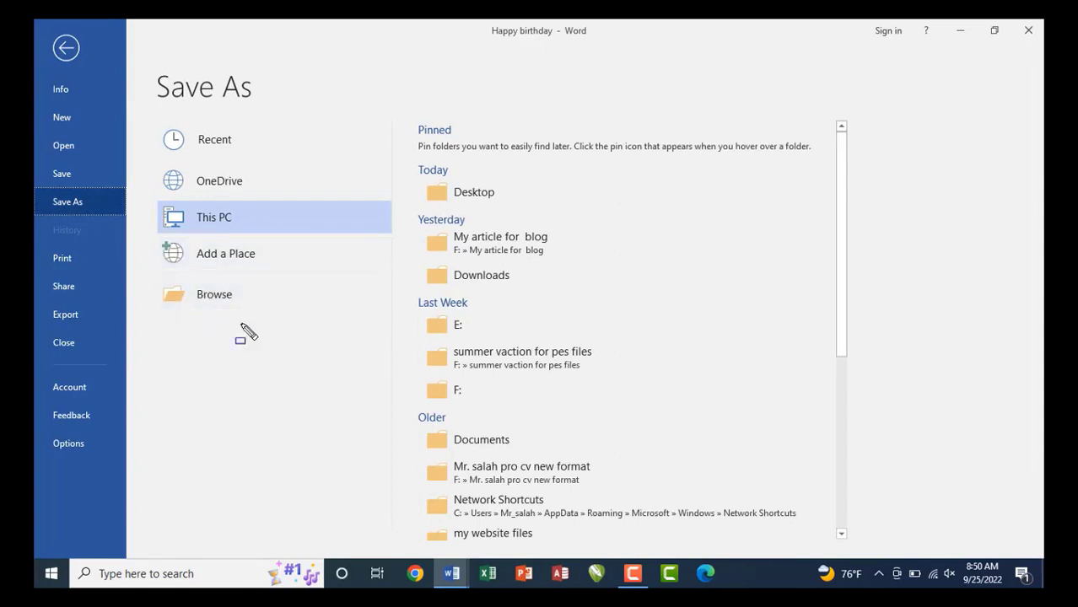
pyautogui.moveTo(143, 117); pyautogui.dragTo(324, 317)
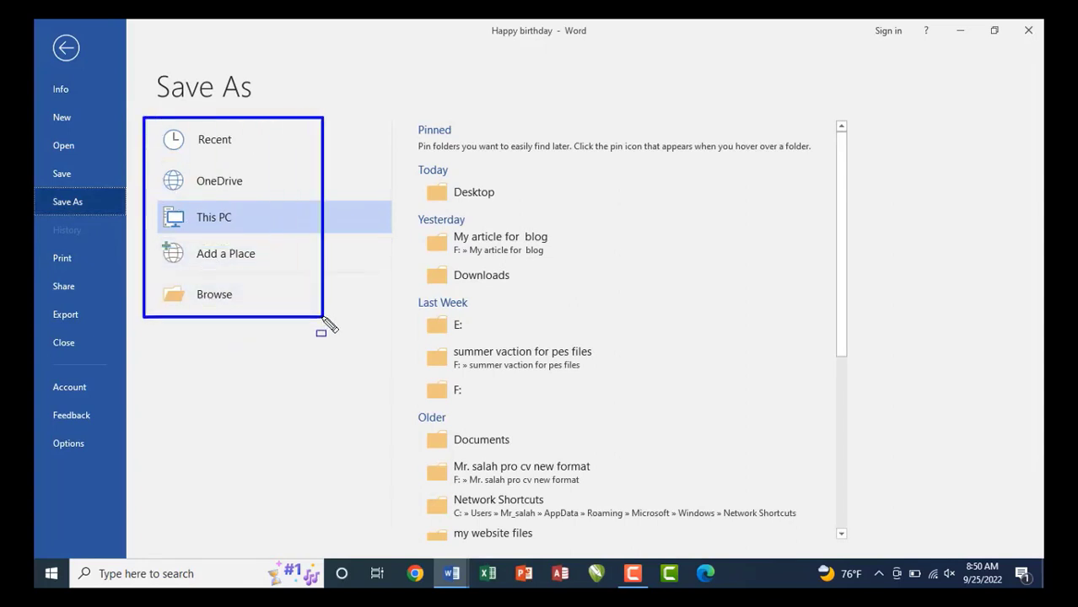
pyautogui.moveTo(409, 172)
pyautogui.mouseDown()
pyautogui.moveTo(510, 342)
pyautogui.moveTo(659, 548)
pyautogui.moveTo(837, 542)
pyautogui.mouseUp()
pyautogui.press('F12')
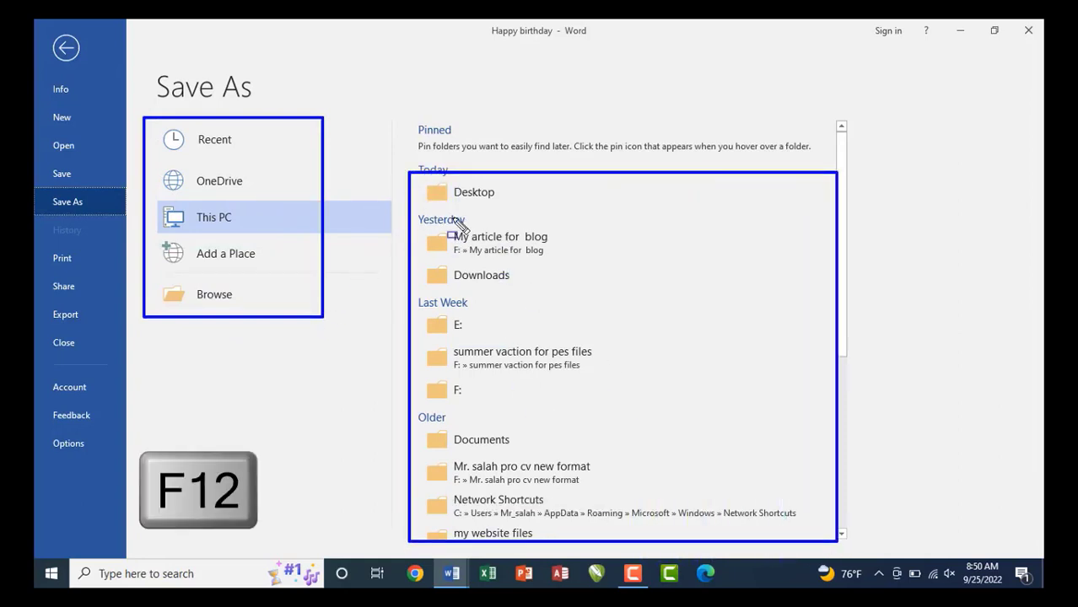
pyautogui.moveTo(414, 176)
pyautogui.mouseDown()
pyautogui.moveTo(443, 202)
pyautogui.moveTo(513, 214)
pyautogui.mouseUp()
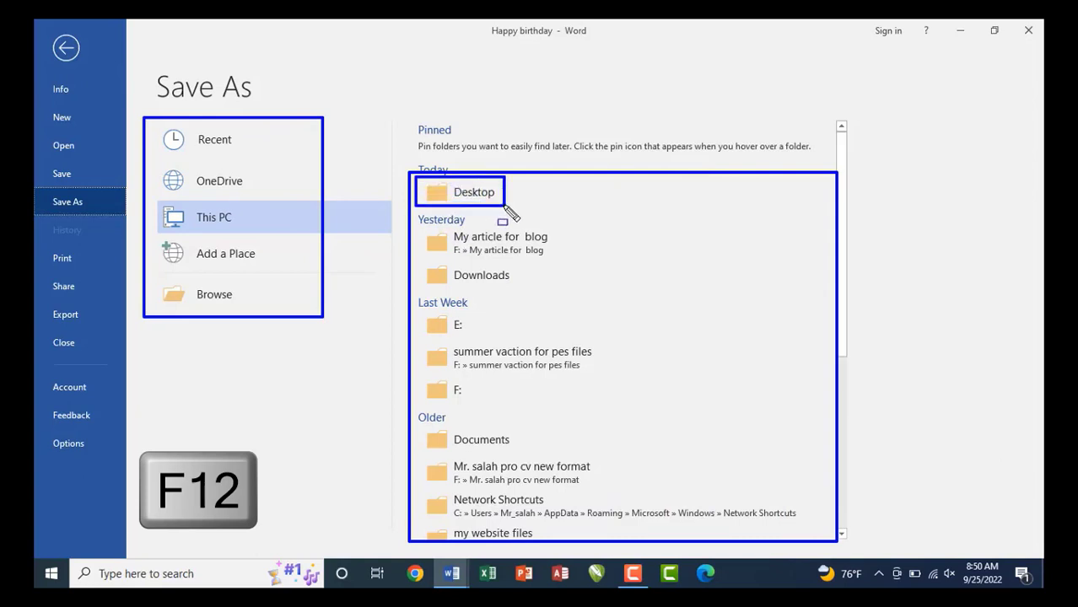
pyautogui.press('Escape')
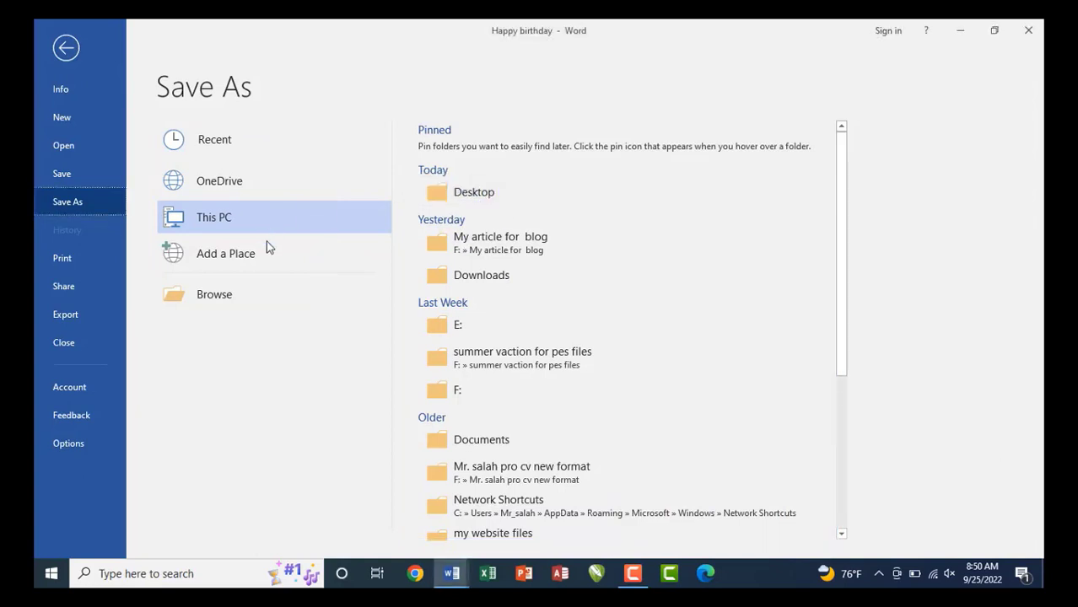
# Choose Downloads in the Save As dialog and save the document there.
pyautogui.click(242, 295)
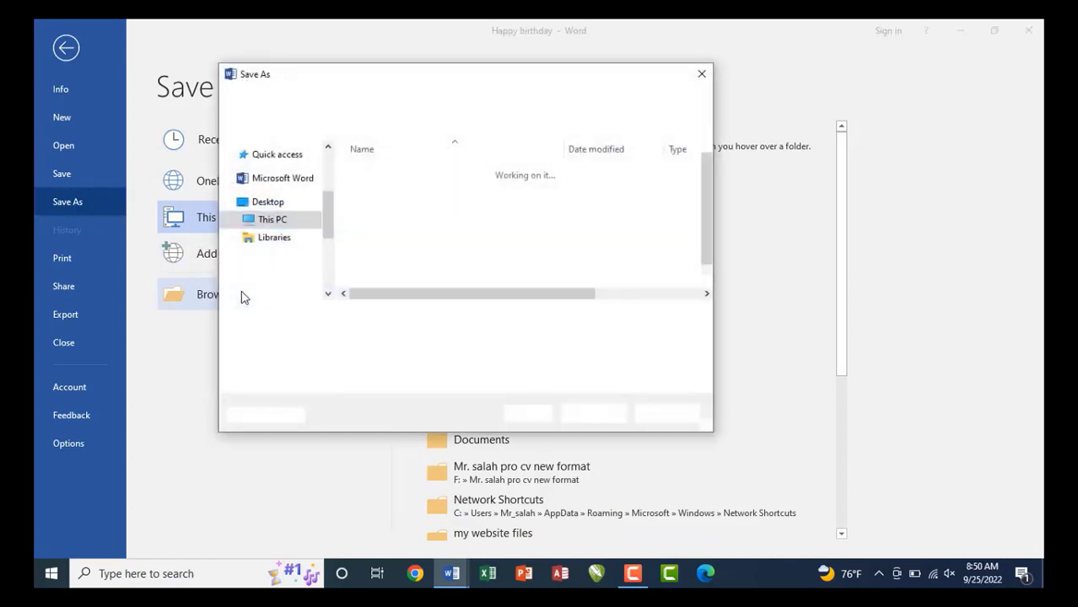
pyautogui.moveTo(323, 199); pyautogui.dragTo(325, 155)
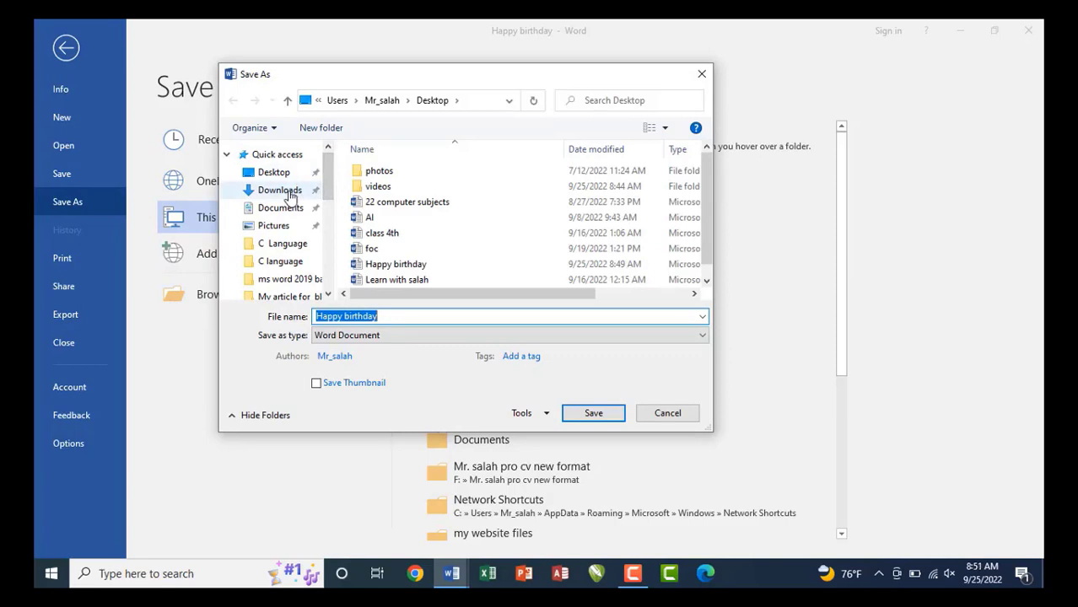
pyautogui.click(286, 191)
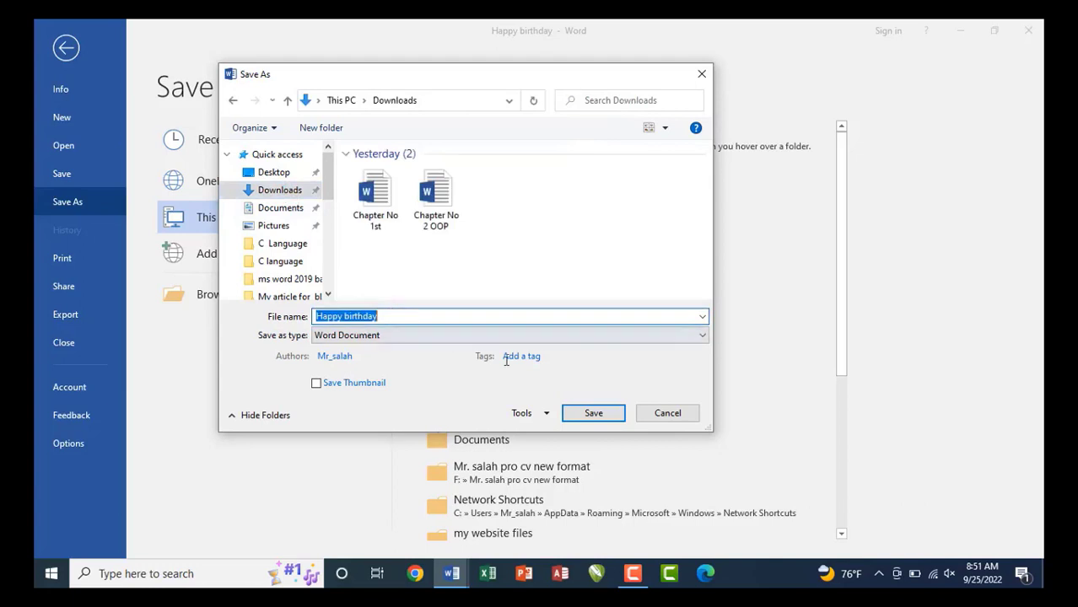
pyautogui.click(593, 413)
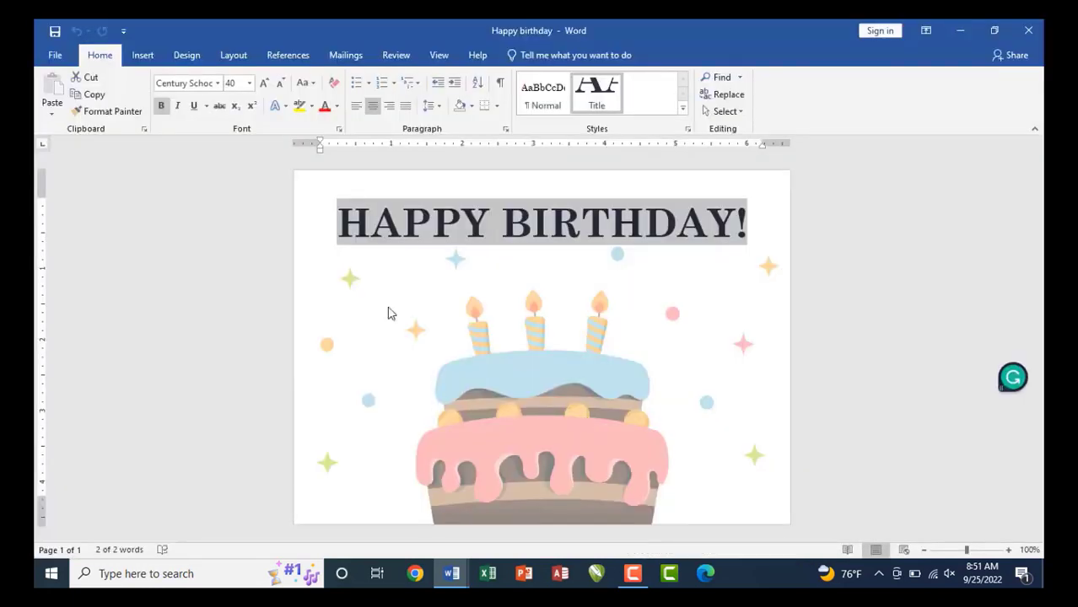
pyautogui.click(52, 55)
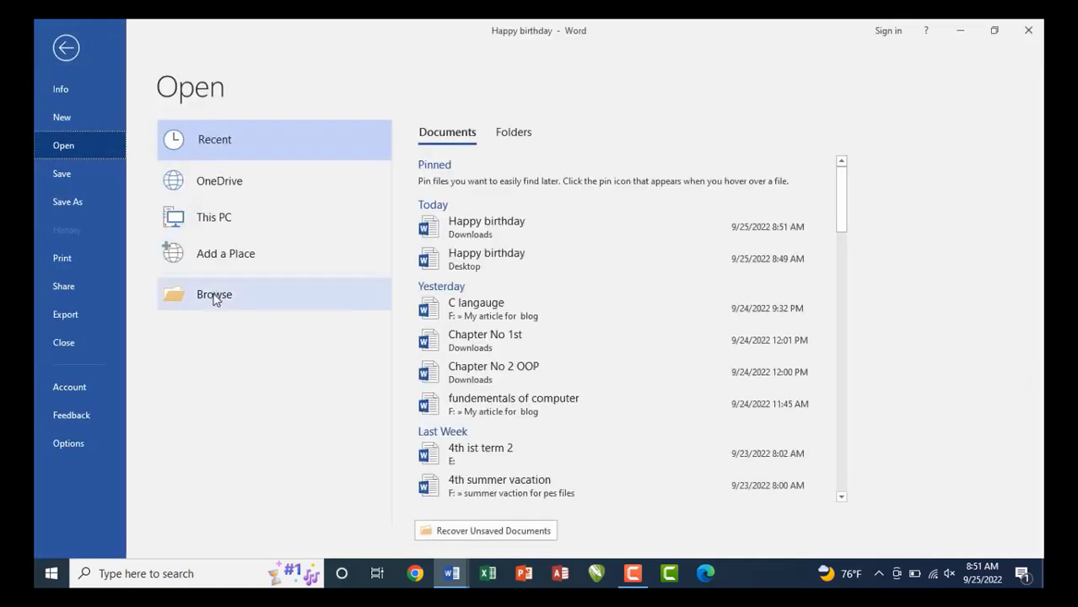
pyautogui.click(213, 297)
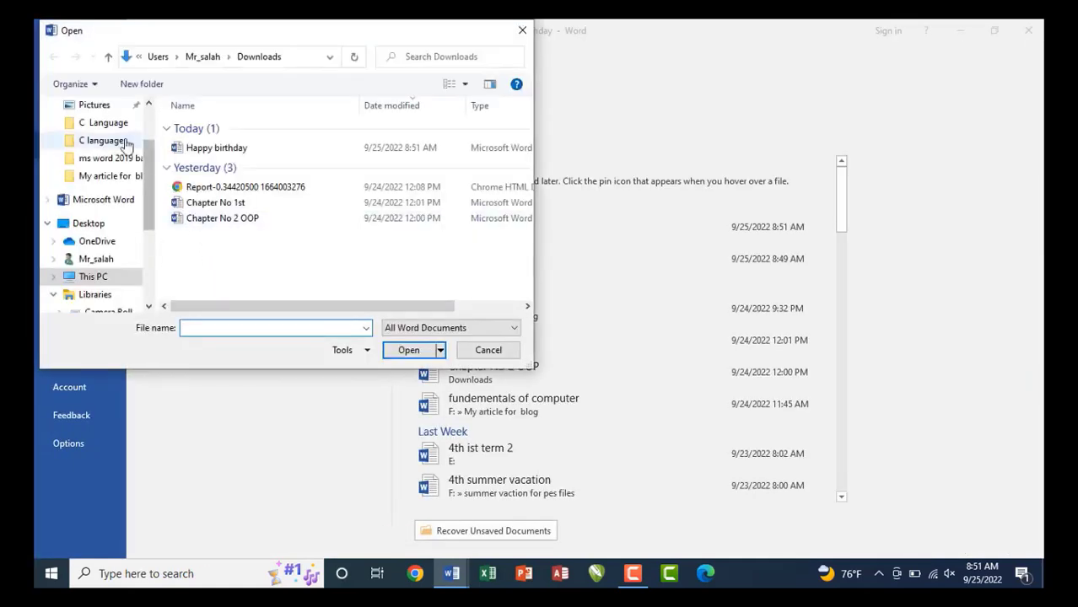
pyautogui.scroll(3, 119, 135)
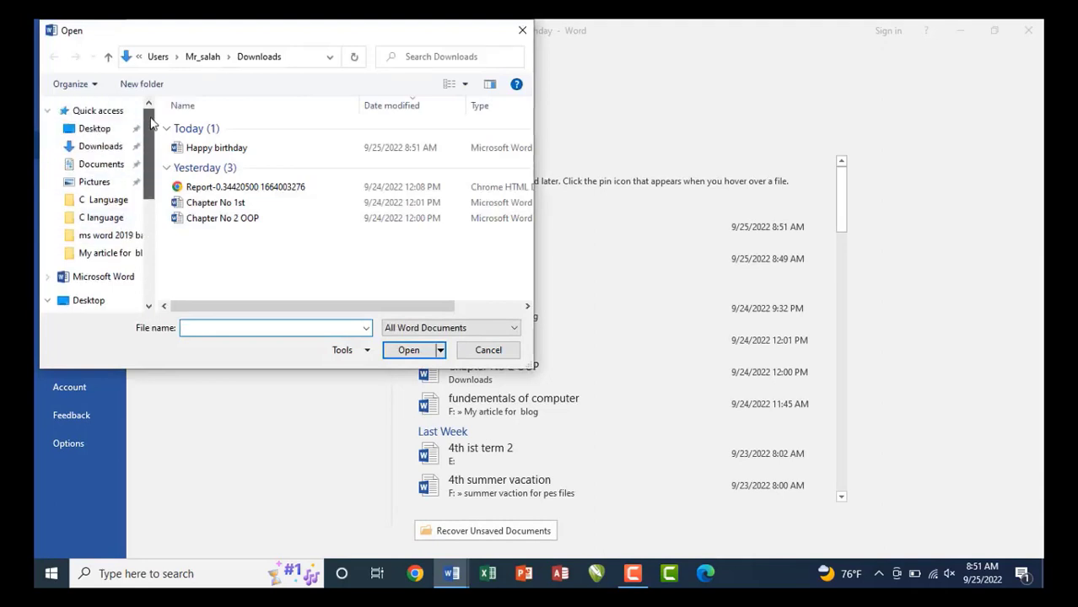
pyautogui.click(102, 148)
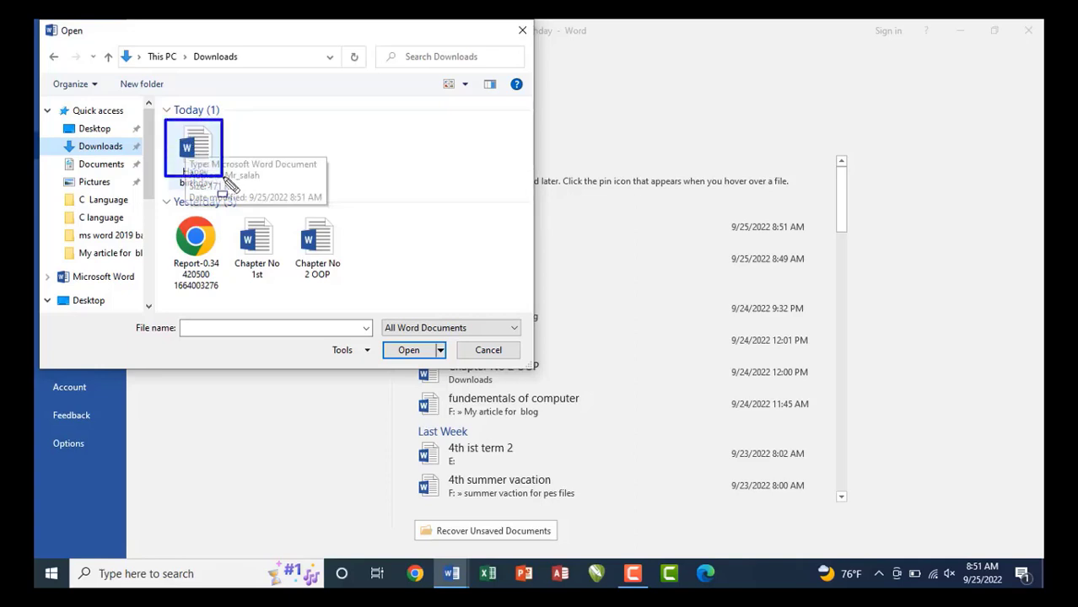
pyautogui.moveTo(226, 184); pyautogui.dragTo(241, 203)
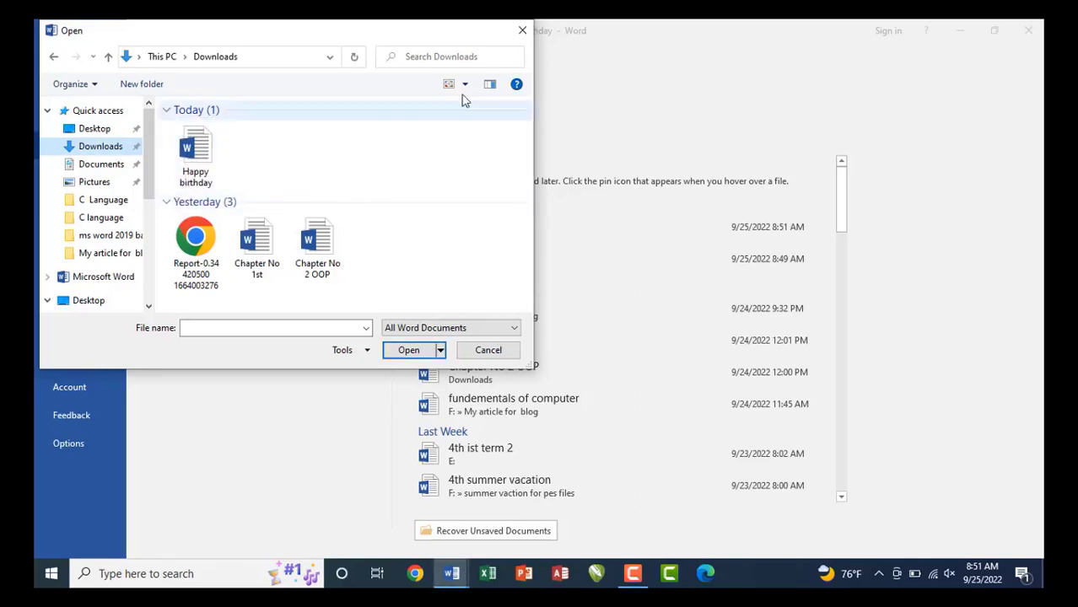
pyautogui.click(522, 37)
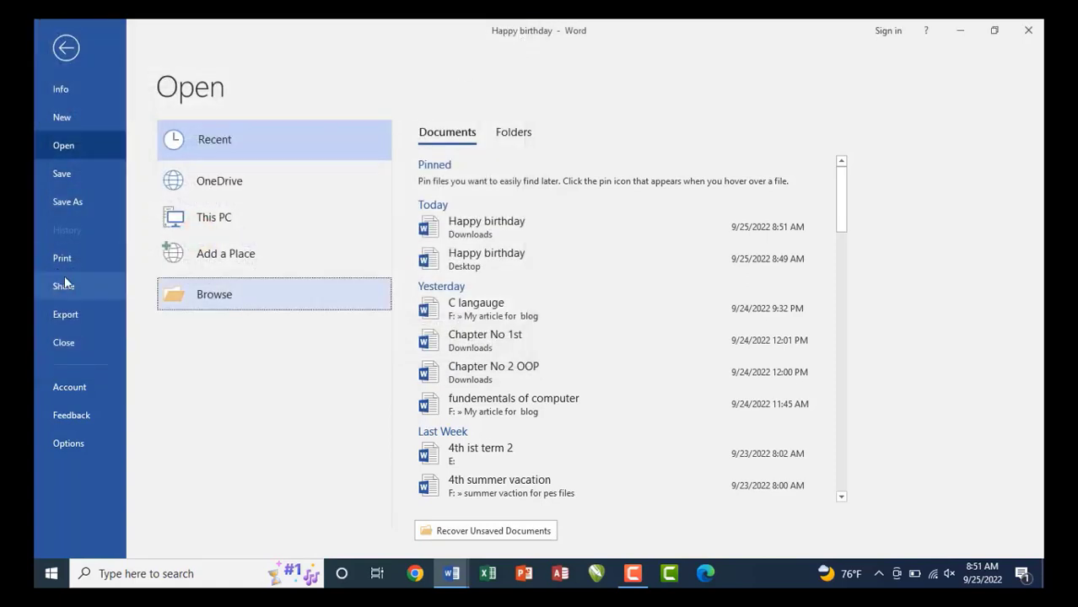
pyautogui.press('Escape')
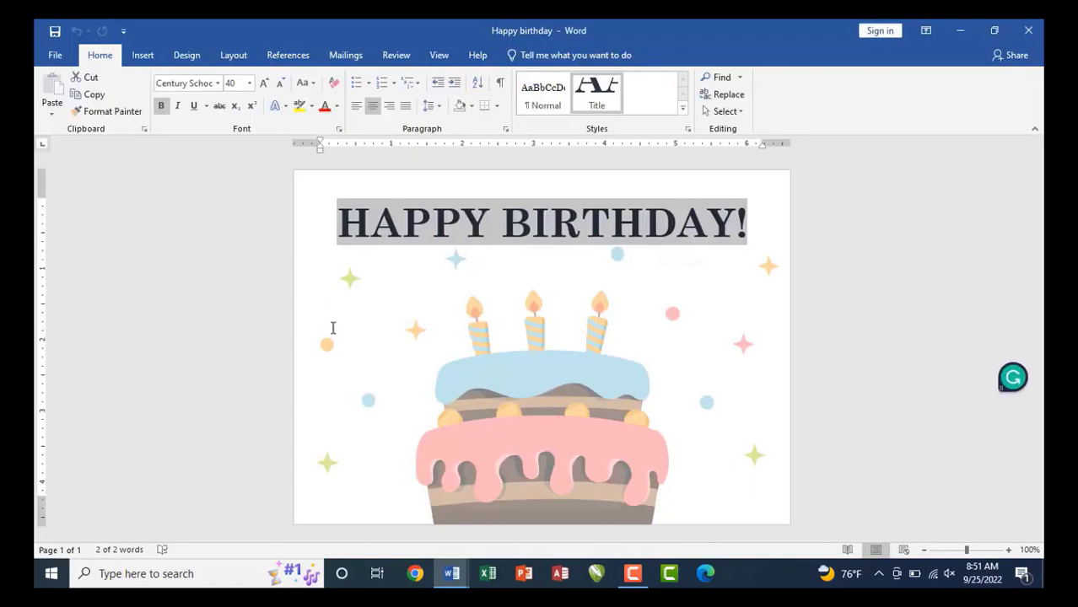
# Start a new document and generate sample paragraphs with =rand().
pyautogui.hotkey('ctrl', 'n')
pyautogui.write('=rand')
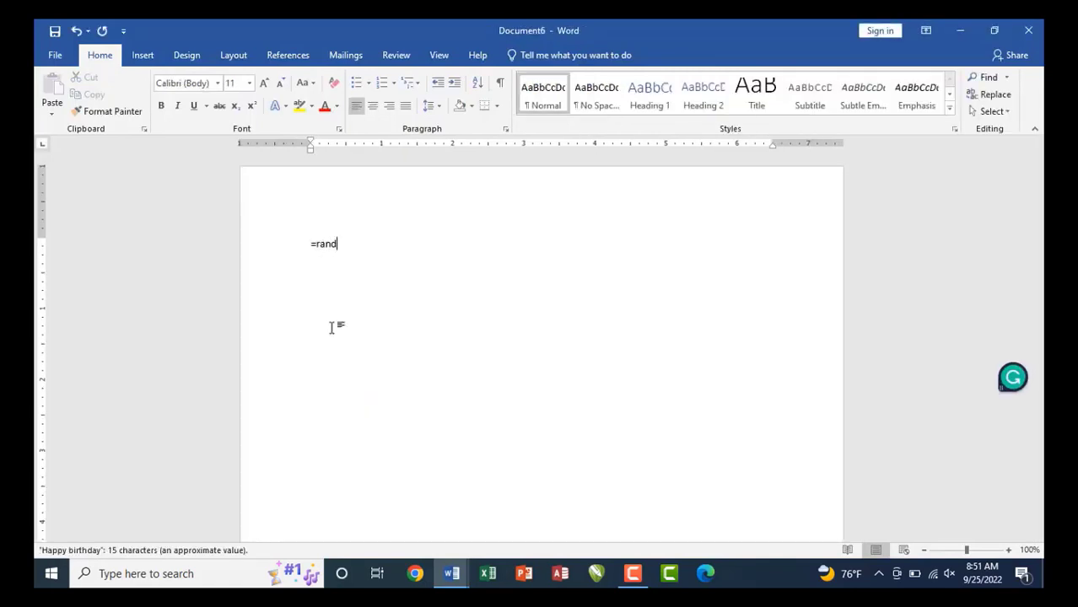
pyautogui.press('BackSpace')
pyautogui.press('BackSpace')
pyautogui.press('BackSpace')
pyautogui.press('BackSpace')
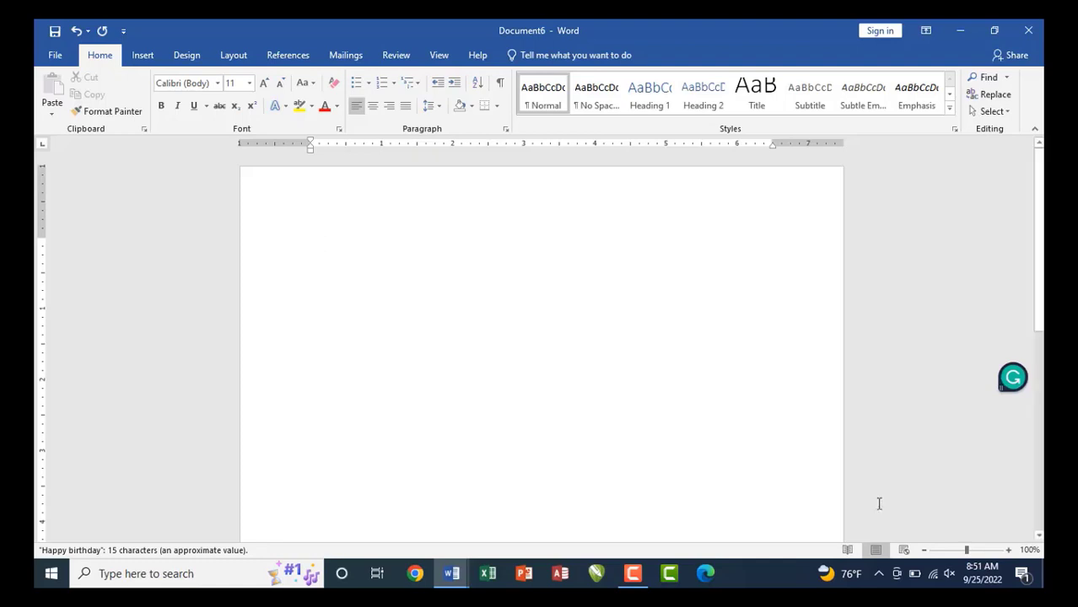
pyautogui.moveTo(967, 551); pyautogui.dragTo(968, 552)
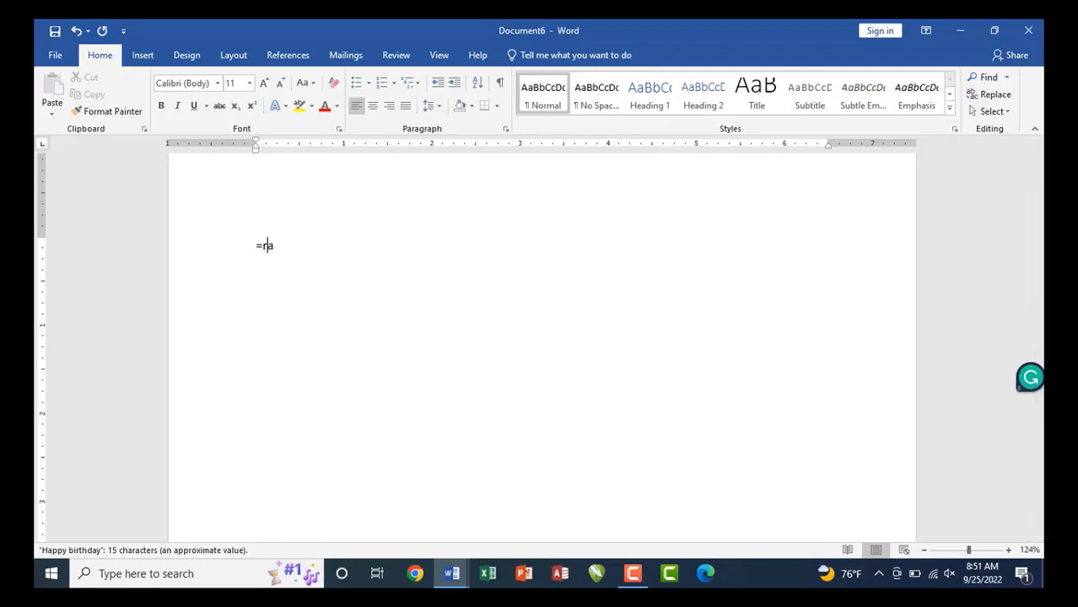
pyautogui.write('nd(')
pyautogui.press('Return')
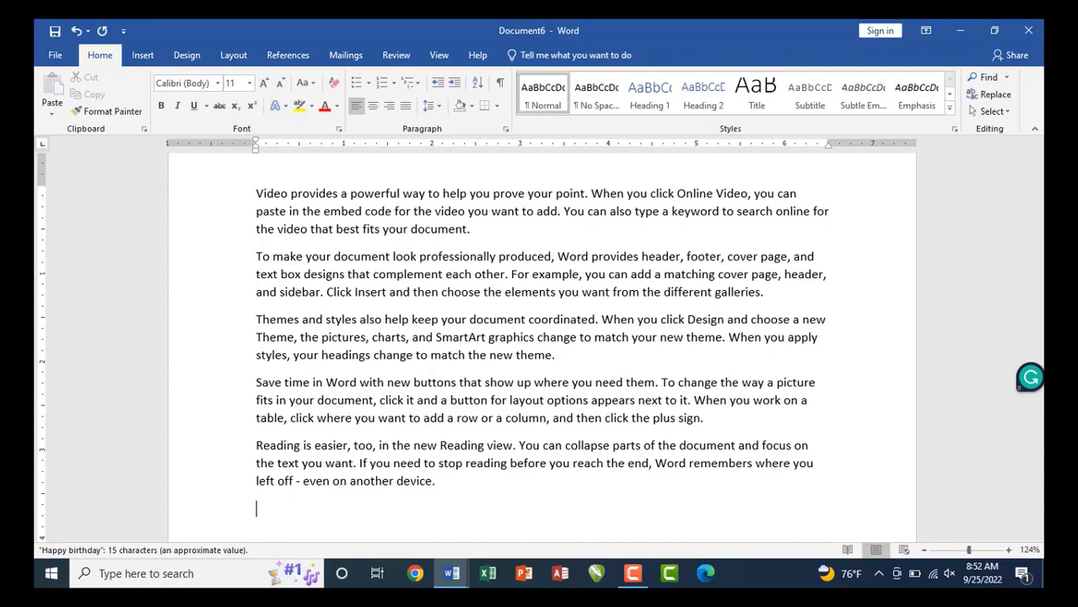
# Replace the sample text with two paragraphs generated by =rand(2).
pyautogui.tripleClick(204, 267)
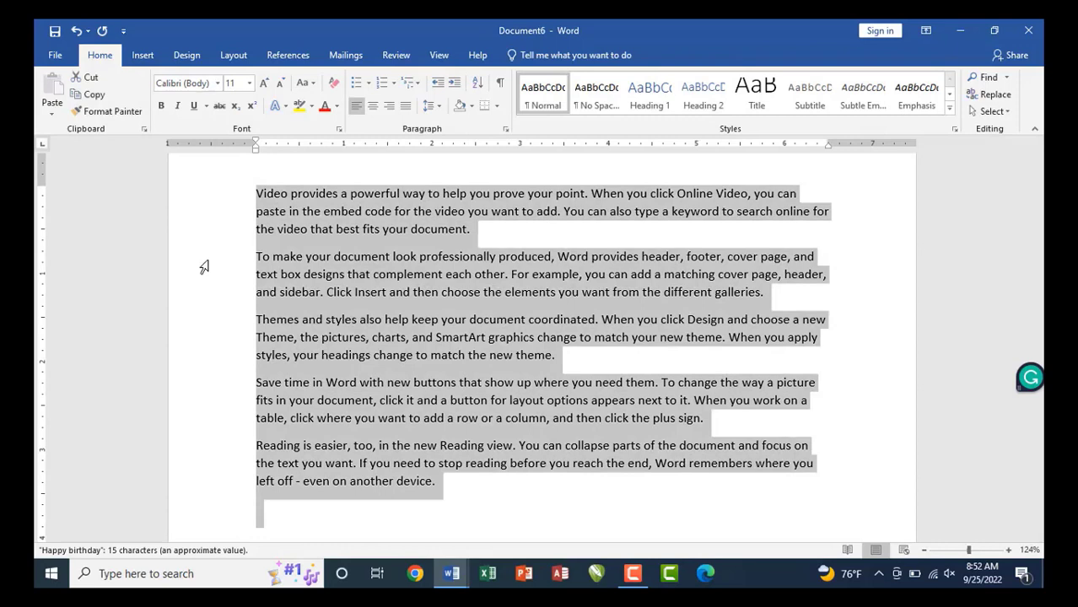
pyautogui.press('Delete')
pyautogui.write('=')
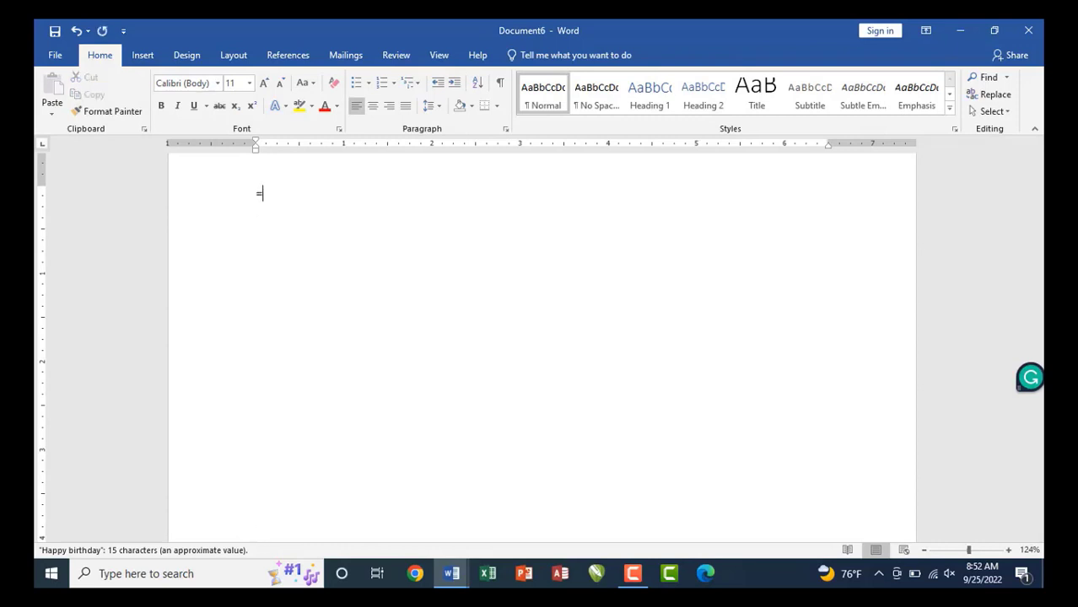
pyautogui.write('rand(2)')
pyautogui.press('Return')
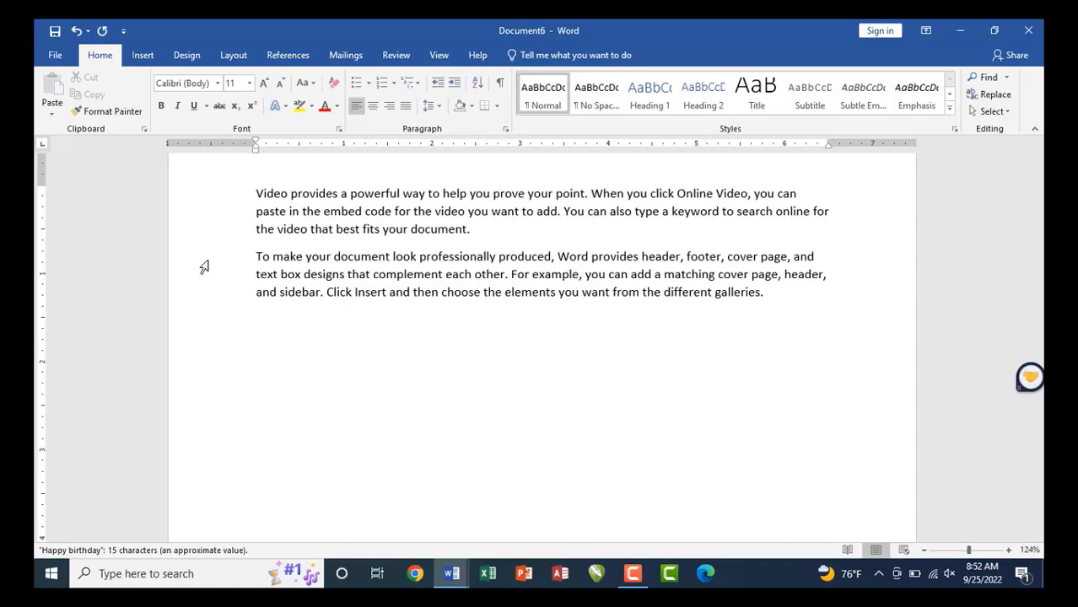
# Clear all text and regenerate five default paragraphs with =rand().
pyautogui.hotkey('ctrl', 'a')
pyautogui.press('Delete')
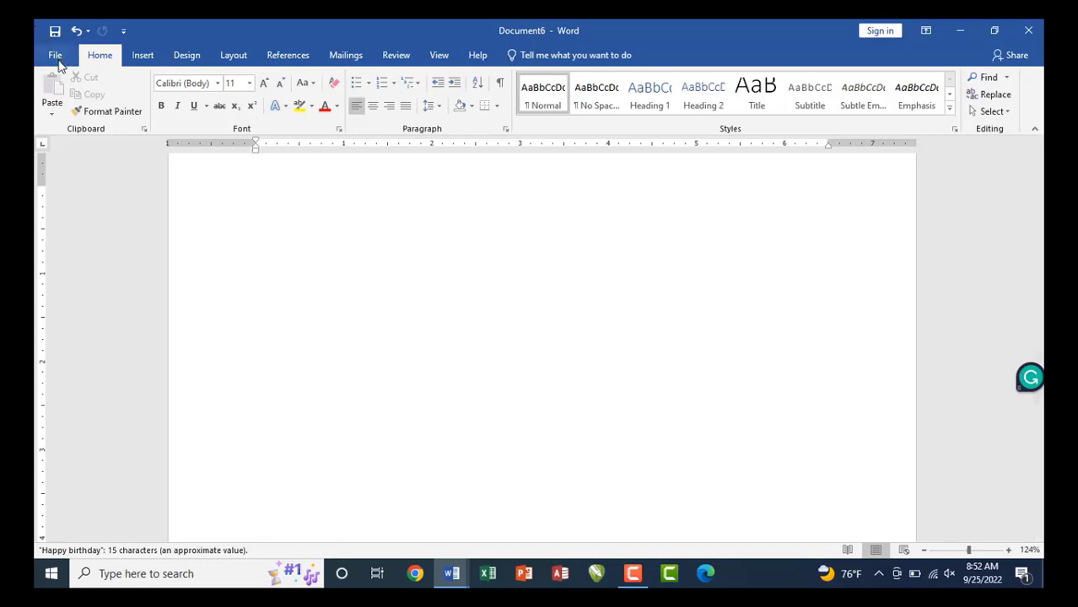
pyautogui.write('=rand()')
pyautogui.press('Return')
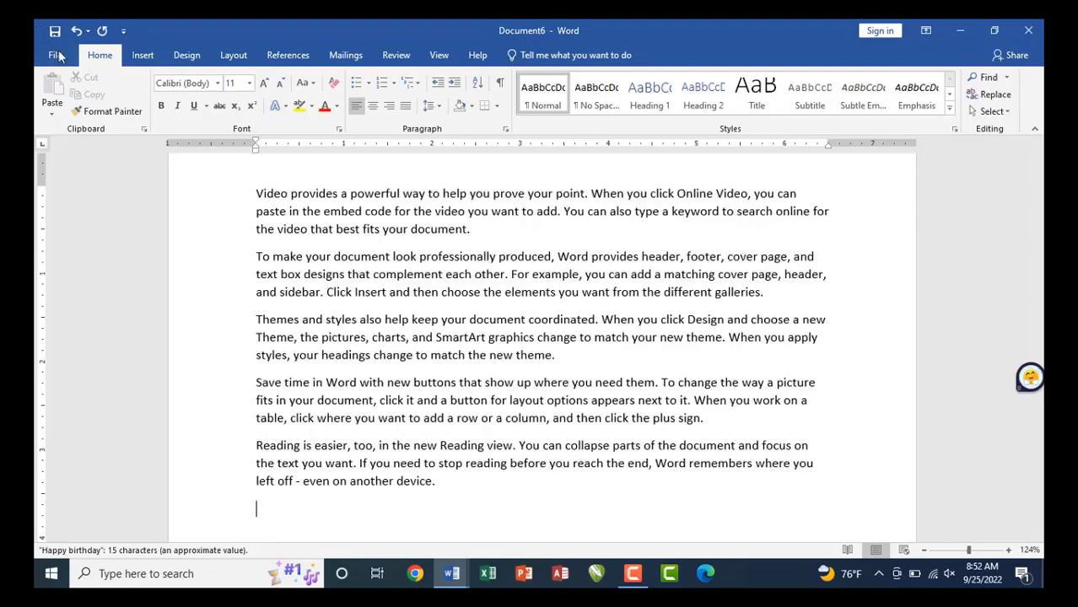
# Open the Print page from the File menu, then return to the document.
pyautogui.click(61, 58)
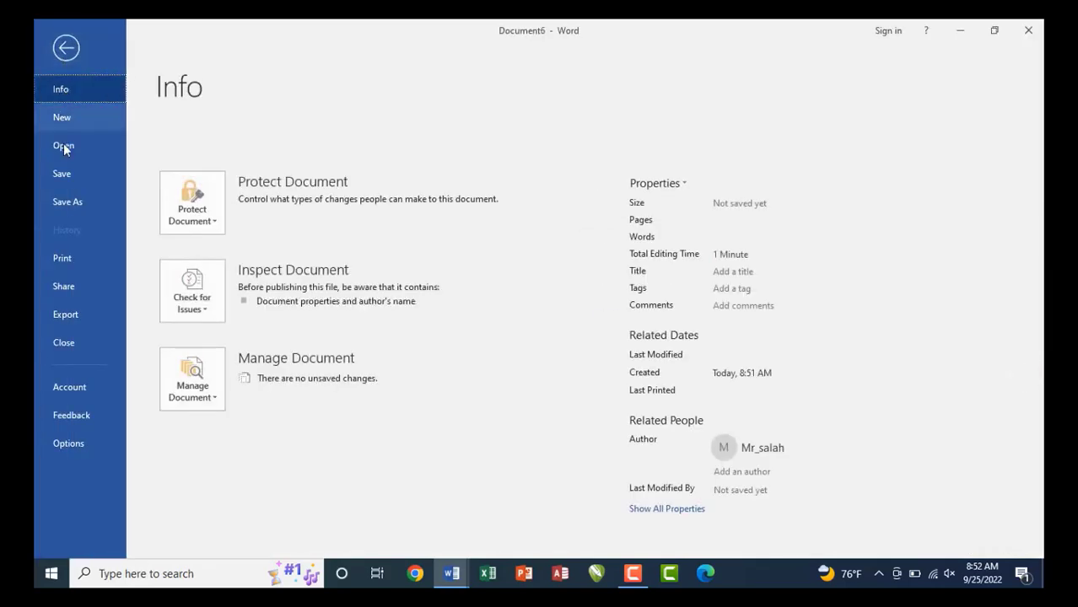
pyautogui.click(67, 264)
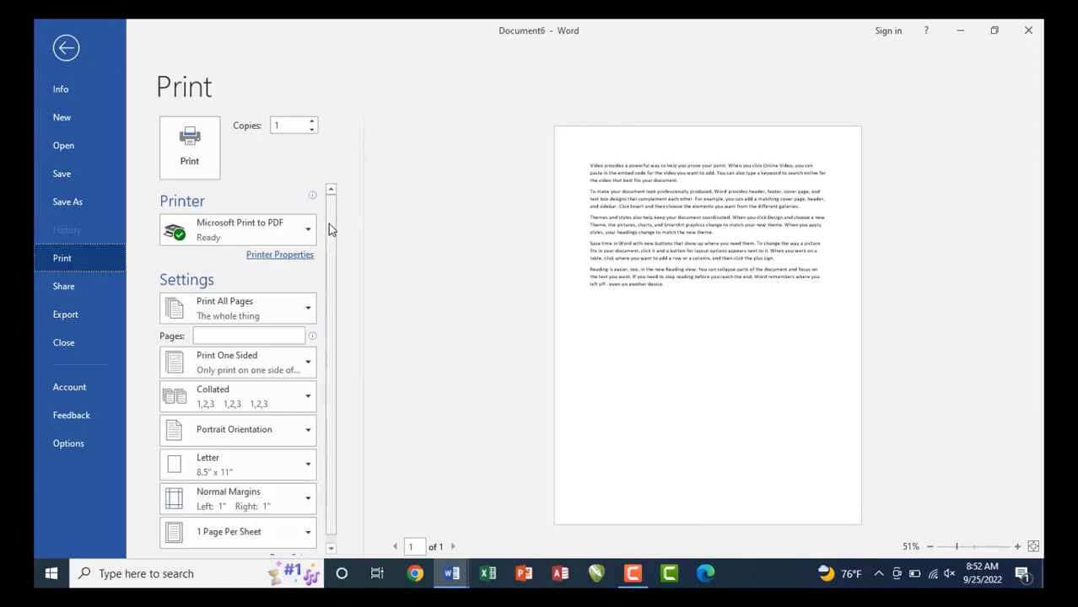
pyautogui.moveTo(328, 224)
pyautogui.mouseDown()
pyautogui.moveTo(328, 319)
pyautogui.moveTo(337, 243)
pyautogui.mouseUp()
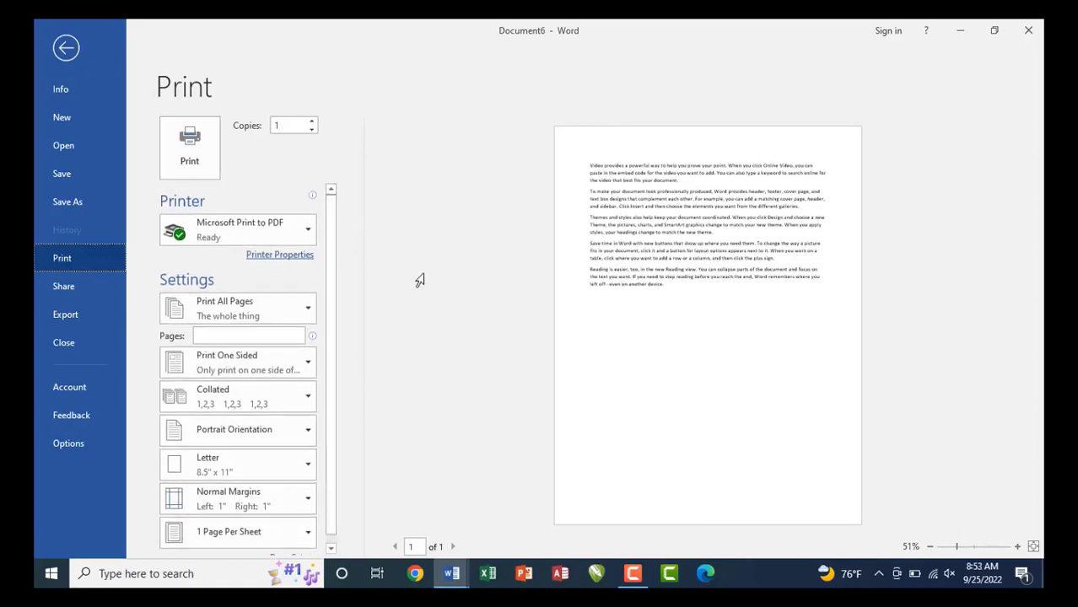
pyautogui.press('Escape')
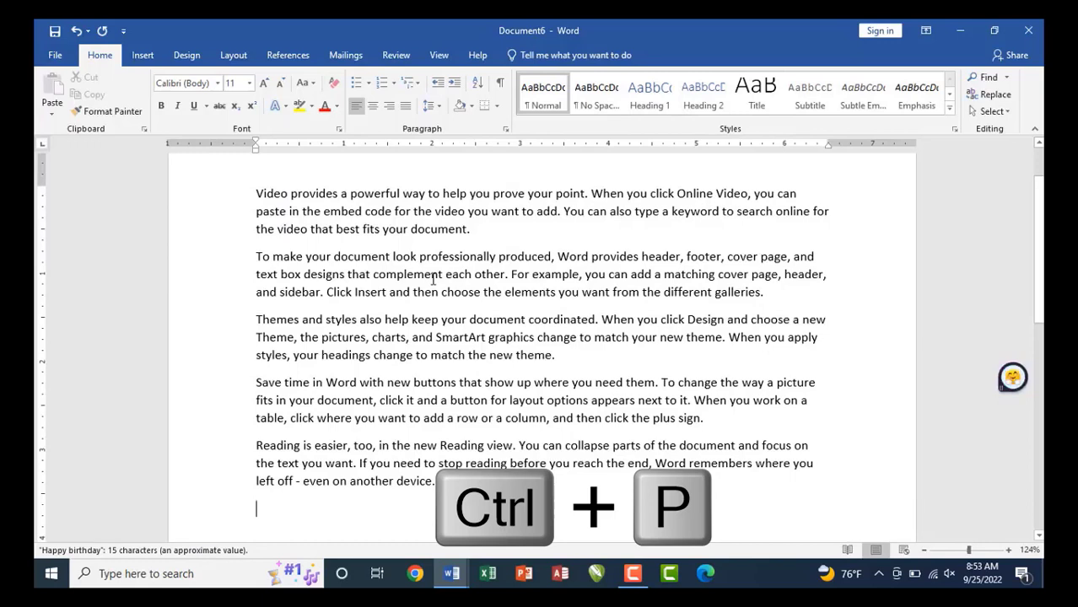
# Reopen Print with Ctrl+P, outline the preview and settings areas, and show the Printer list.
pyautogui.hotkey('ctrl', 'p')
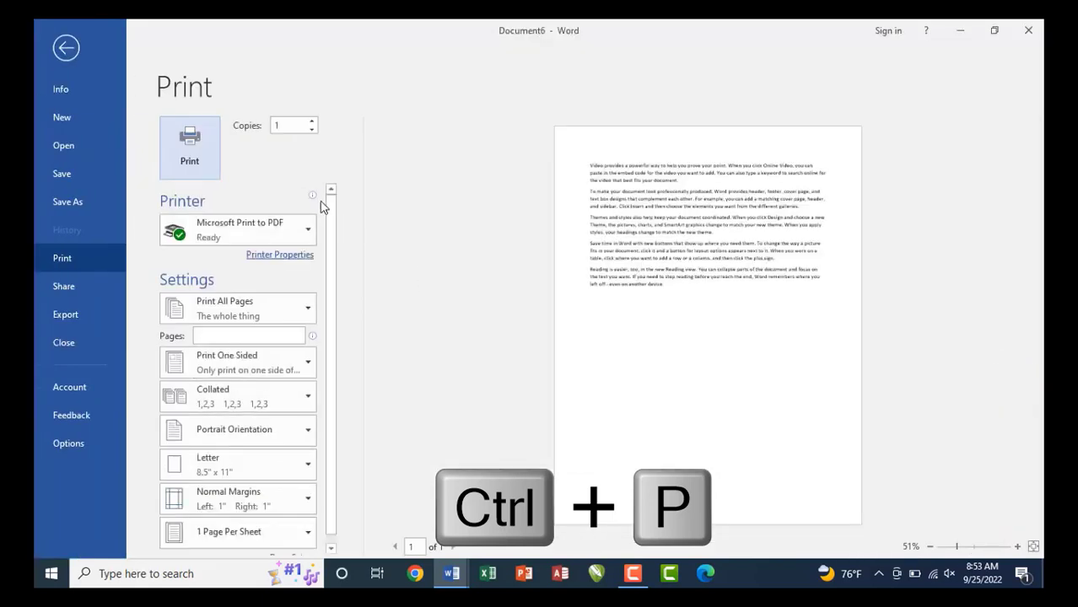
pyautogui.scroll(-1, 329, 241)
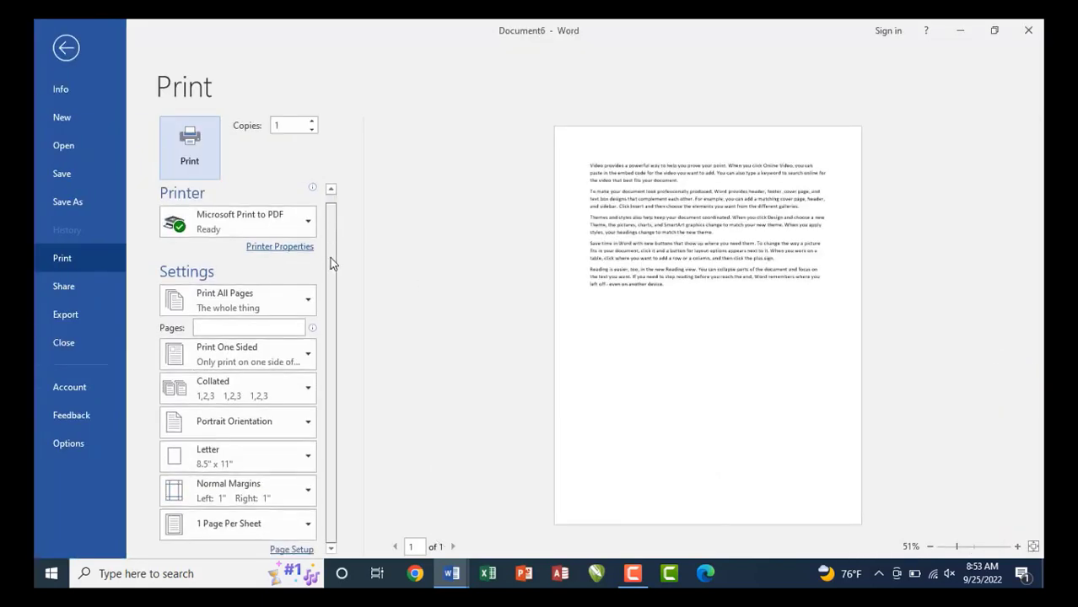
pyautogui.scroll(1, 332, 244)
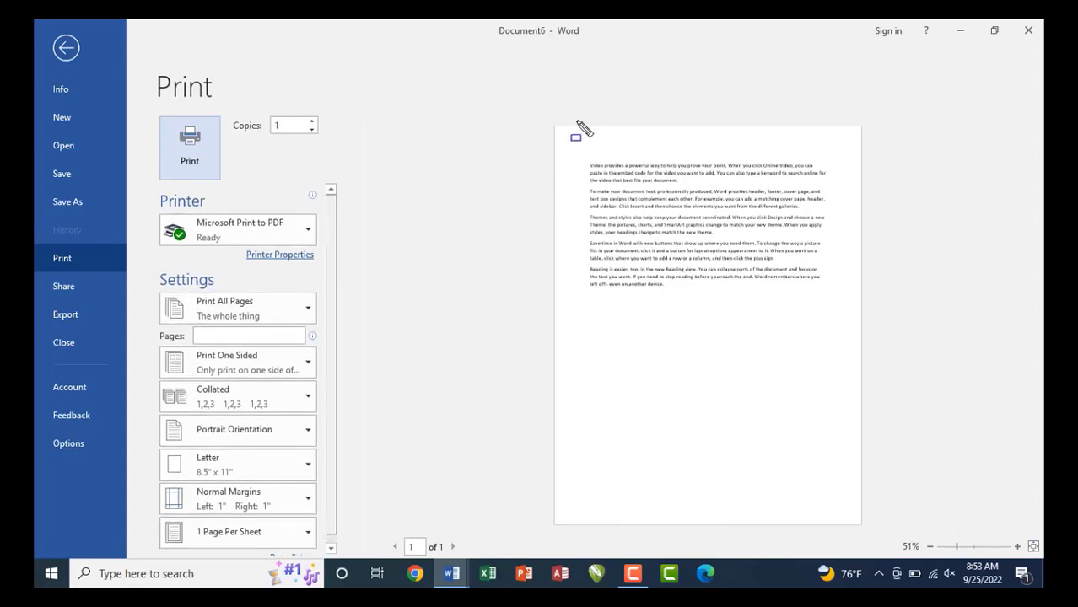
pyautogui.moveTo(544, 114)
pyautogui.mouseDown()
pyautogui.moveTo(748, 462)
pyautogui.moveTo(877, 551)
pyautogui.moveTo(873, 527)
pyautogui.mouseUp()
pyautogui.moveTo(378, 530); pyautogui.dragTo(463, 558)
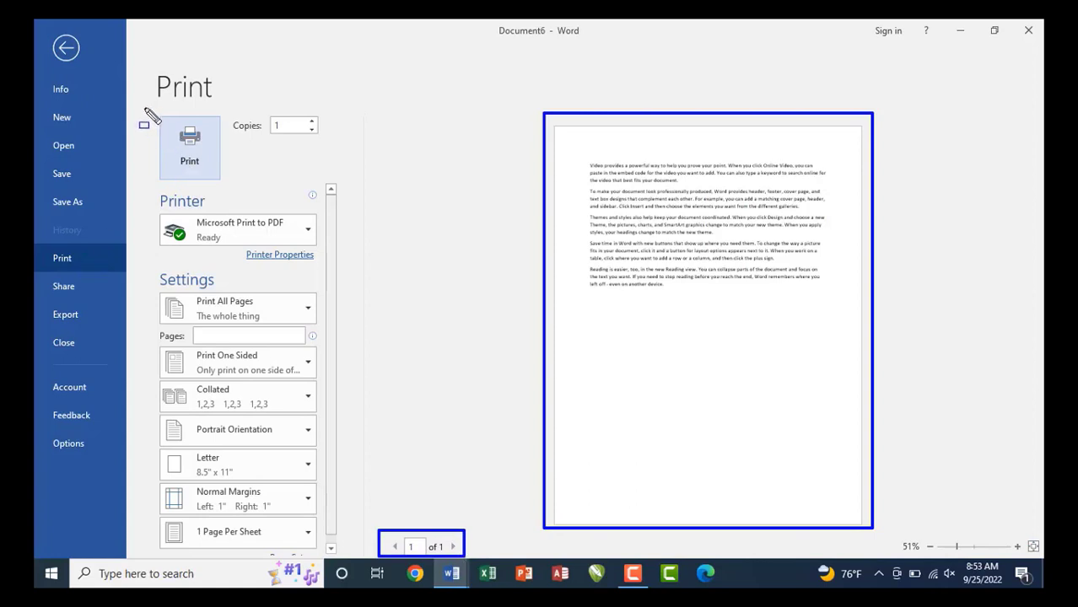
pyautogui.moveTo(146, 111)
pyautogui.mouseDown()
pyautogui.moveTo(263, 363)
pyautogui.moveTo(324, 552)
pyautogui.mouseUp()
pyautogui.press('Escape')
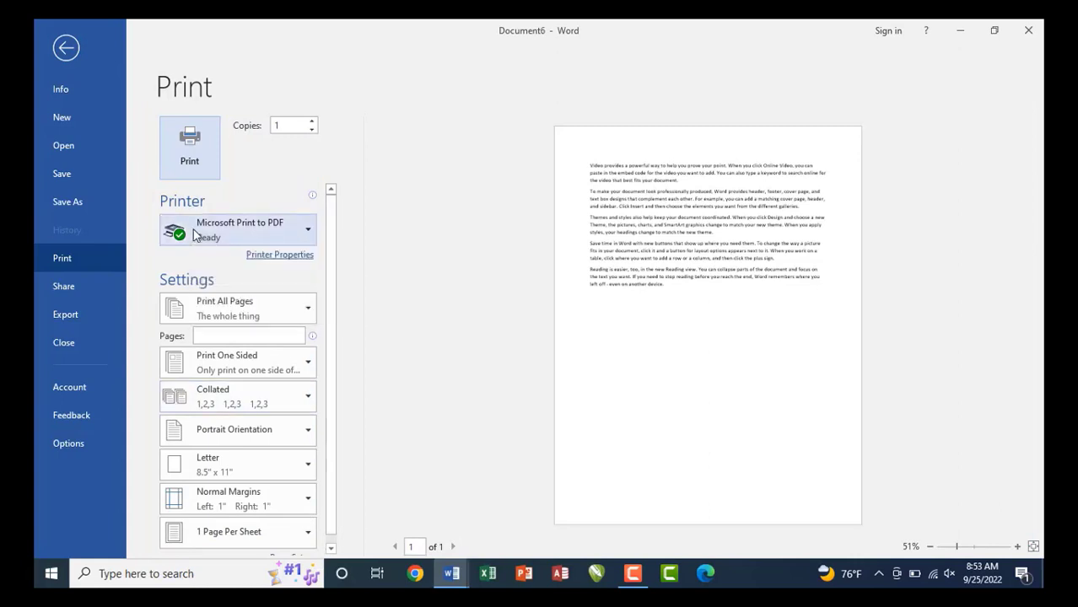
pyautogui.hotkey('ctrl', '2')
pyautogui.moveTo(143, 210); pyautogui.dragTo(320, 249)
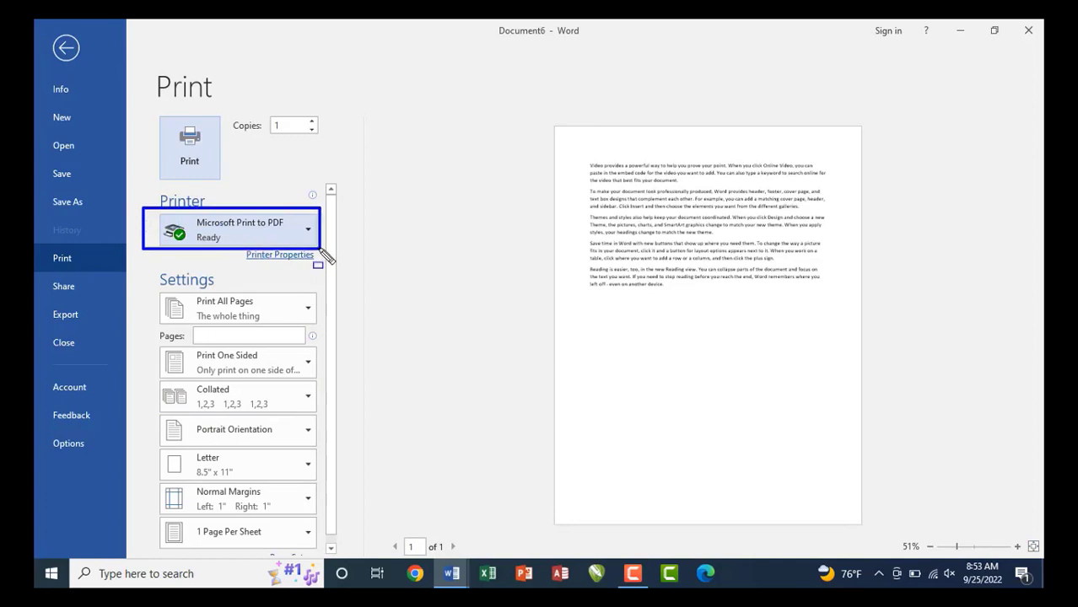
pyautogui.press('Escape')
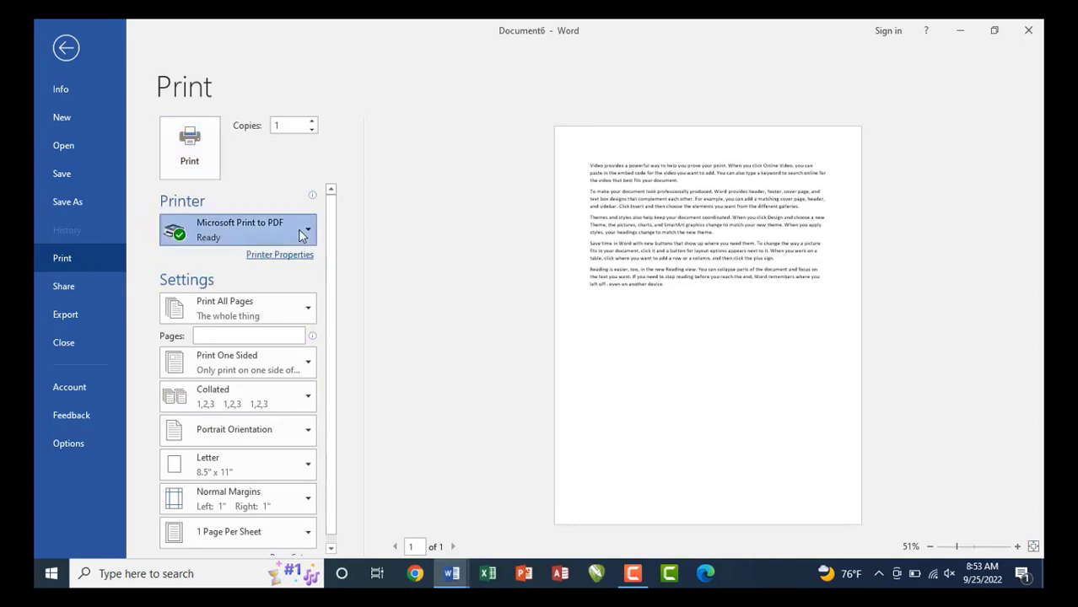
pyautogui.click(300, 233)
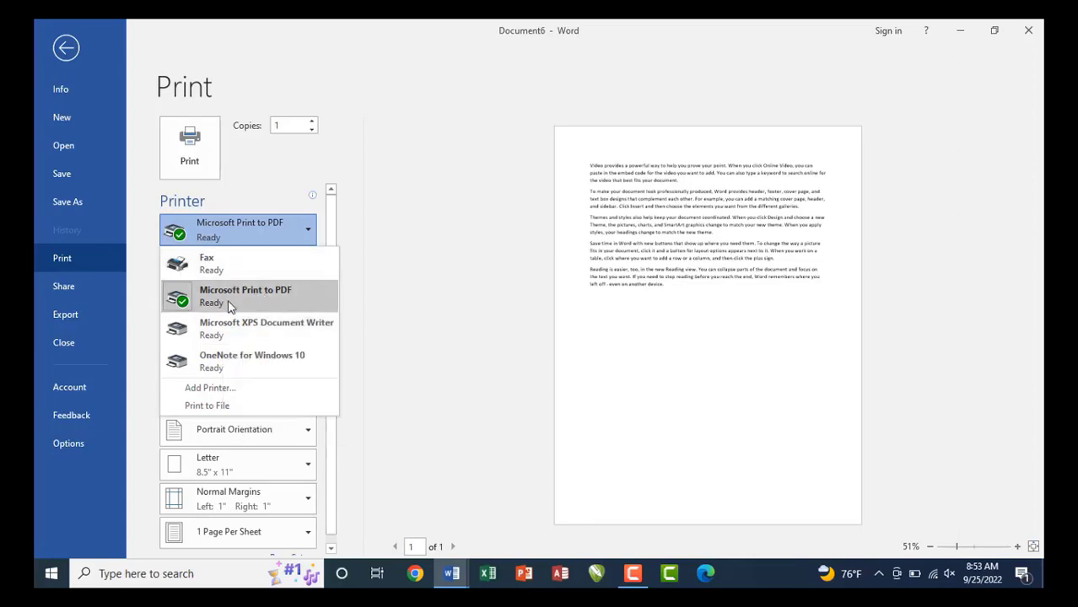
# Select Microsoft XPS Document Writer as the printer and bring up its Printer Properties.
pyautogui.click(227, 327)
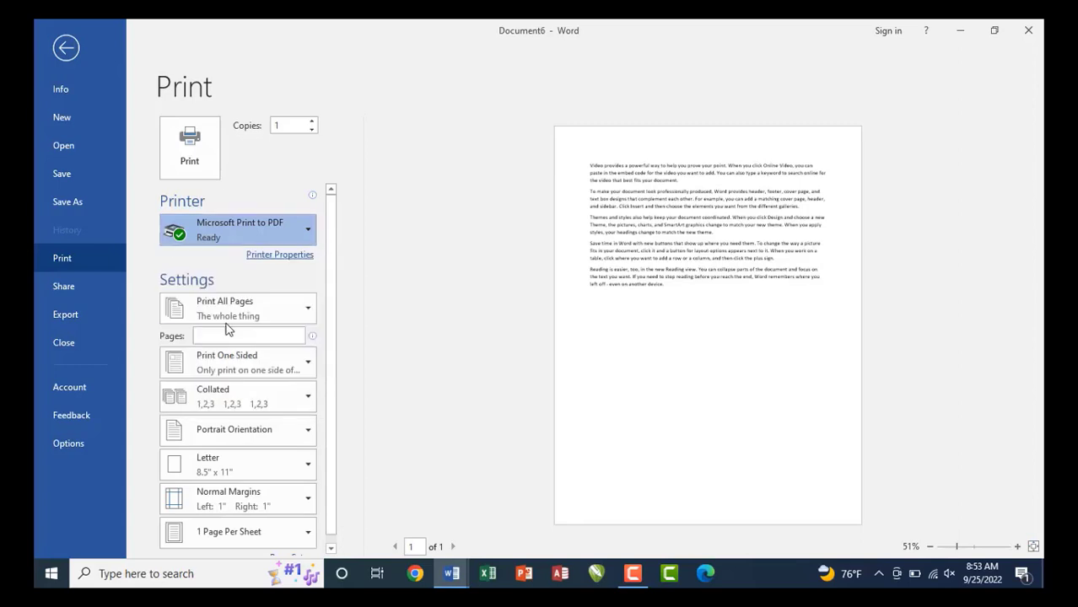
pyautogui.click(276, 256)
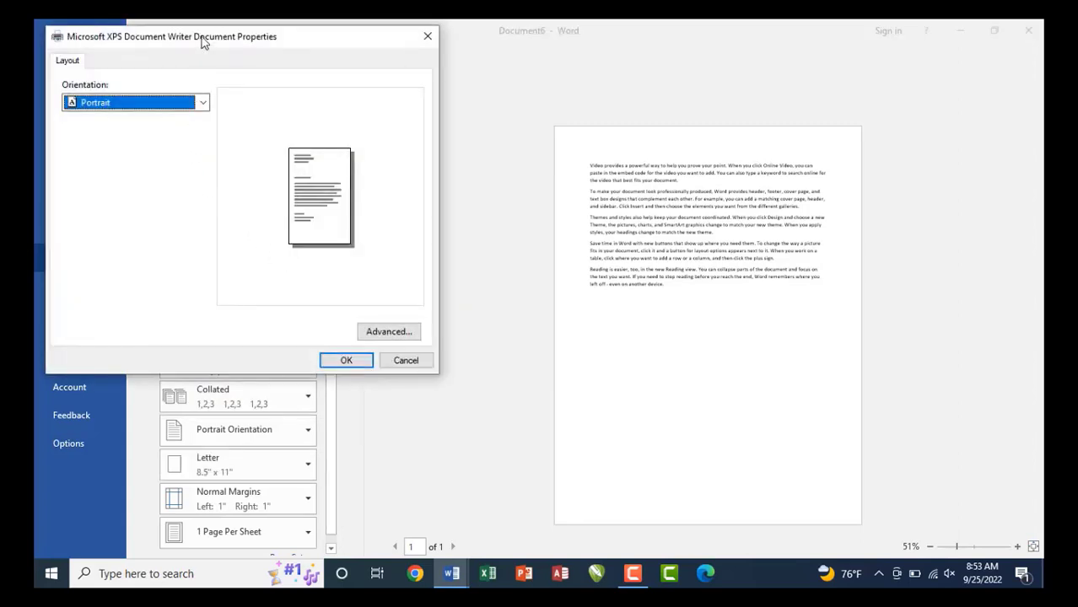
pyautogui.click(426, 36)
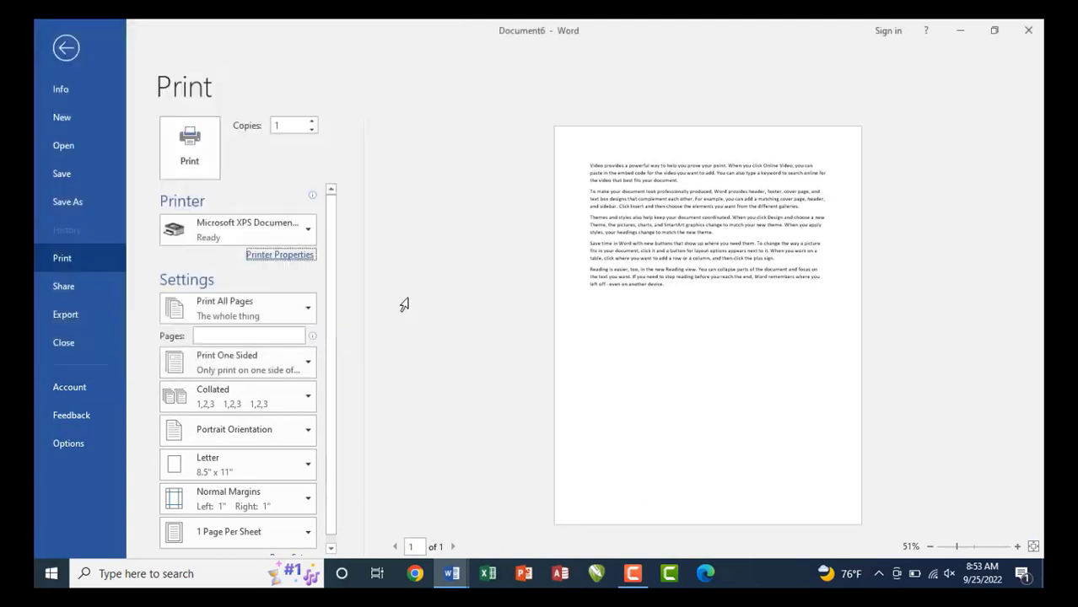
pyautogui.moveTo(232, 245); pyautogui.dragTo(322, 266)
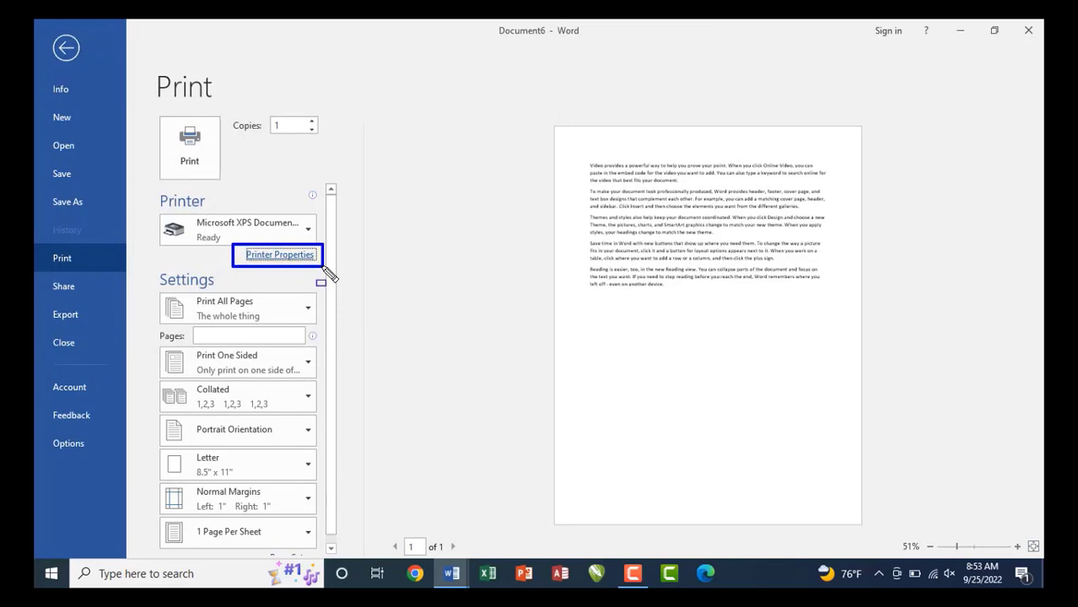
pyautogui.click(284, 257)
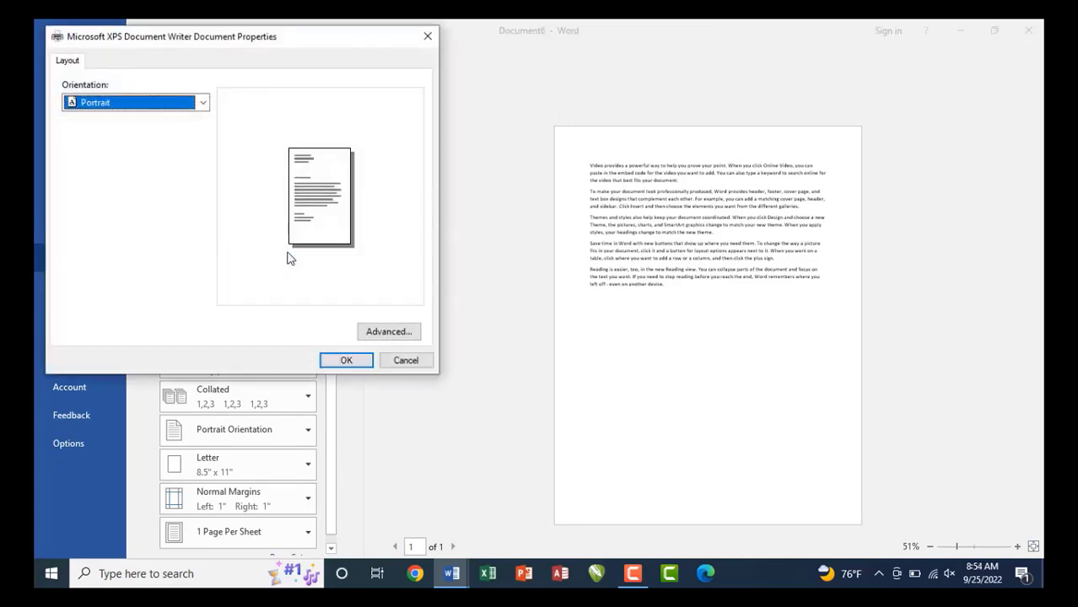
pyautogui.moveTo(235, 38); pyautogui.dragTo(578, 94)
pyautogui.click(507, 158)
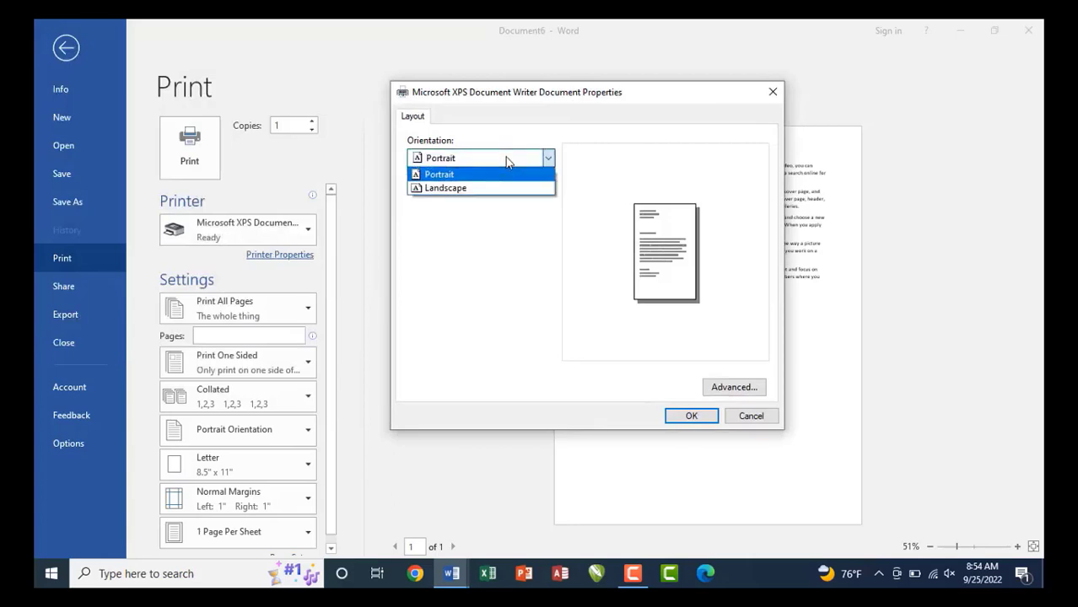
pyautogui.click(502, 161)
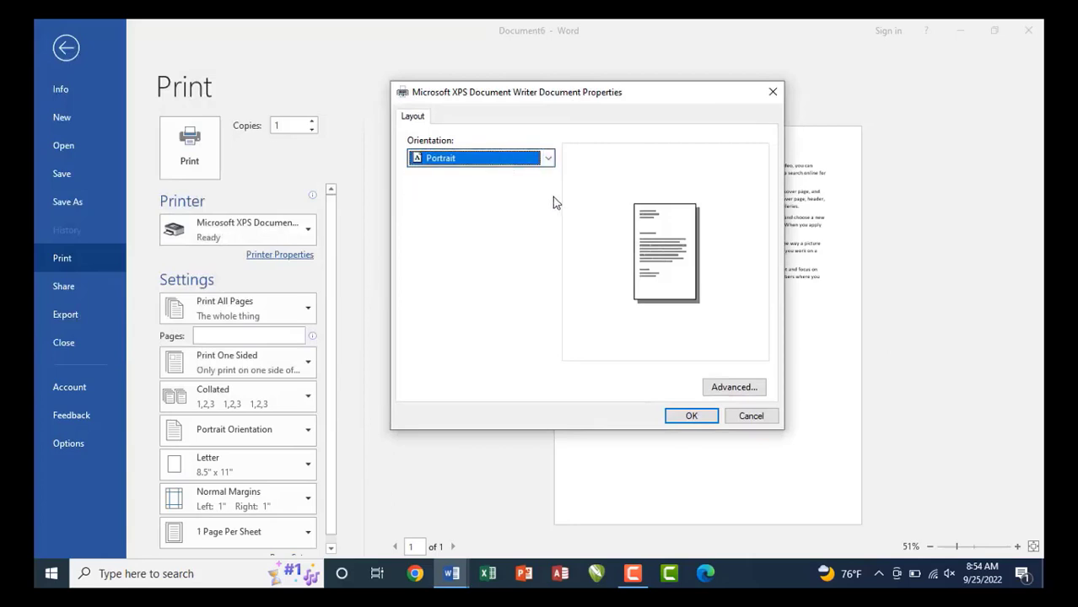
# Set the XPS document orientation to Landscape, highlighting the orientation and Advanced settings.
pyautogui.hotkey('ctrl', 'shift', 'd')
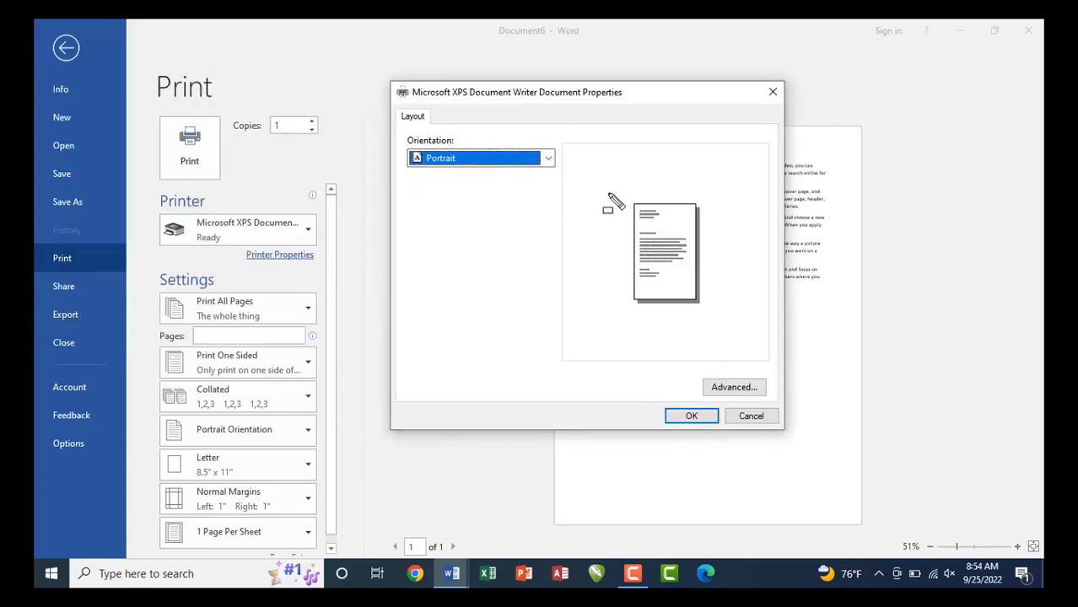
pyautogui.moveTo(625, 197); pyautogui.dragTo(704, 310)
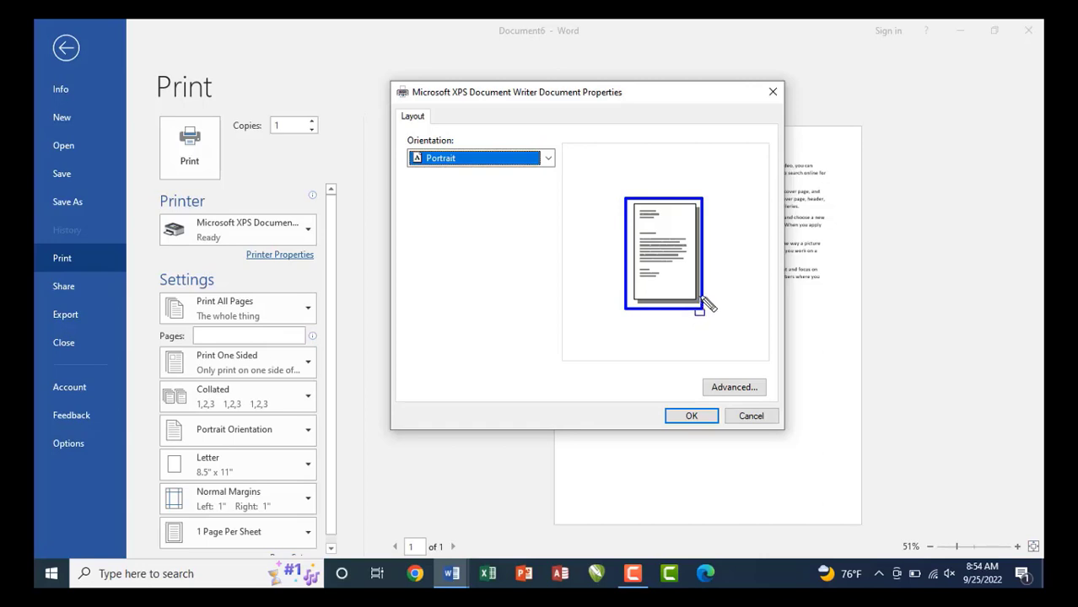
pyautogui.press('Escape')
pyautogui.click(484, 161)
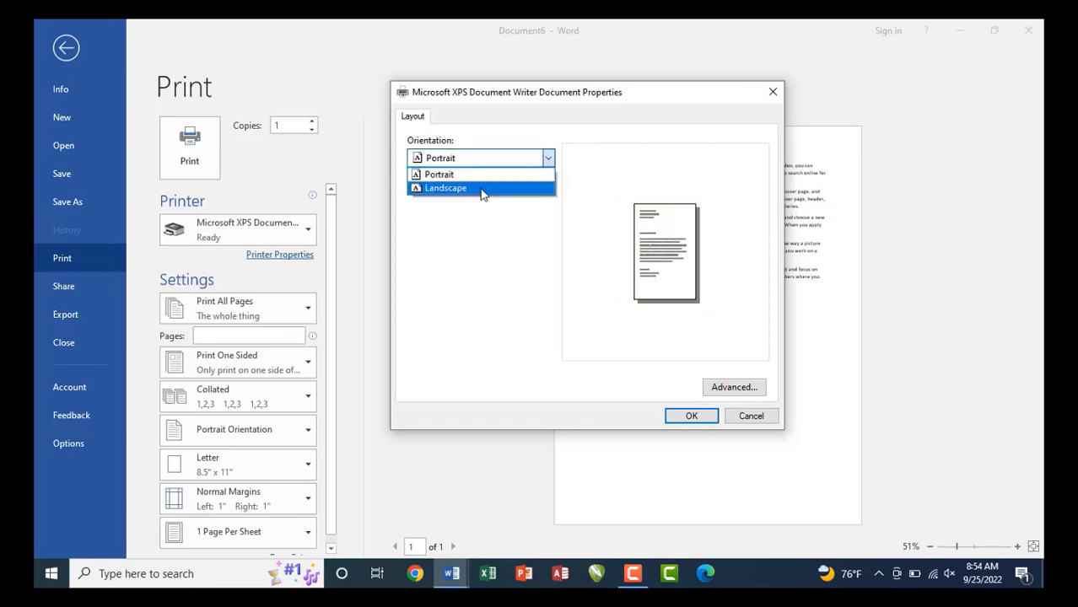
pyautogui.click(487, 191)
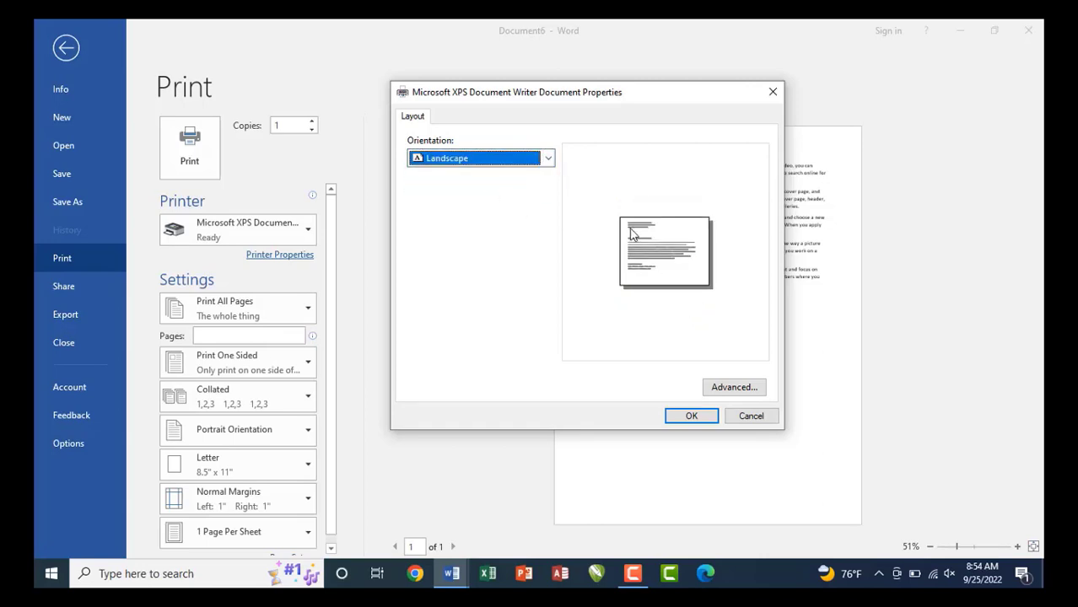
pyautogui.hotkey('ctrl', '2')
pyautogui.moveTo(605, 209)
pyautogui.mouseDown()
pyautogui.moveTo(646, 253)
pyautogui.moveTo(726, 296)
pyautogui.mouseUp()
pyautogui.press('Escape')
pyautogui.hotkey('ctrl', '2')
pyautogui.moveTo(693, 371); pyautogui.dragTo(773, 397)
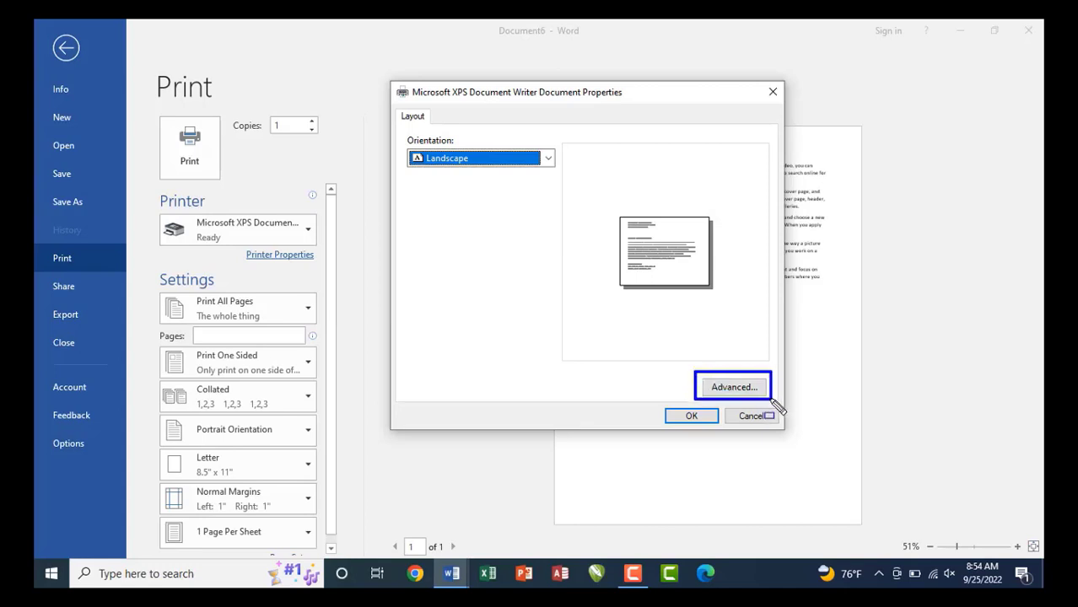
pyautogui.press('Escape')
# Open Advanced options, browse paper sizes toward A4, and close it leaving Letter unchanged.
pyautogui.click(735, 390)
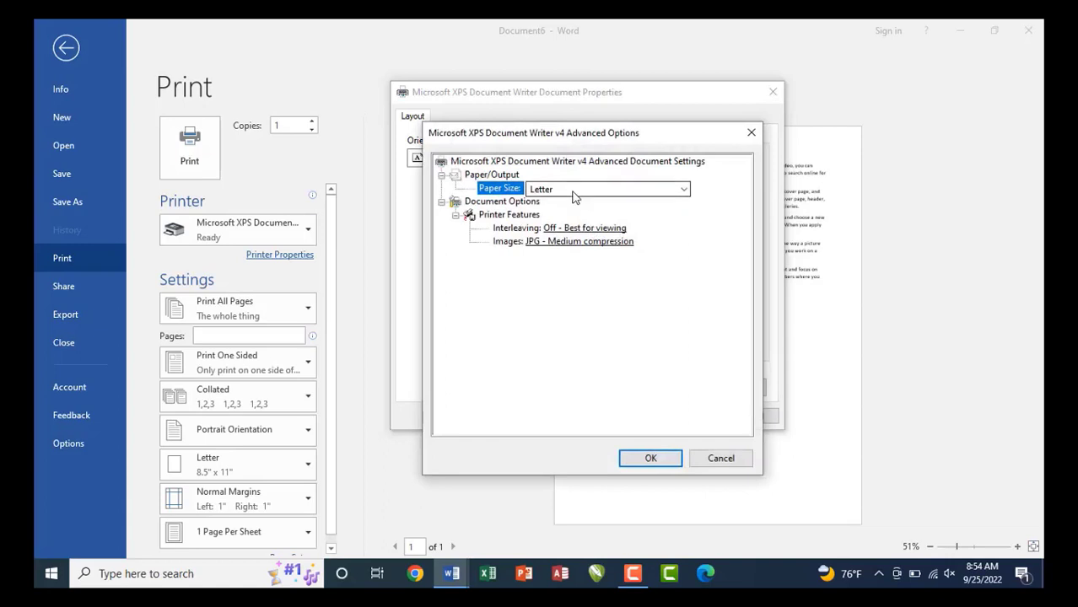
pyautogui.click(578, 190)
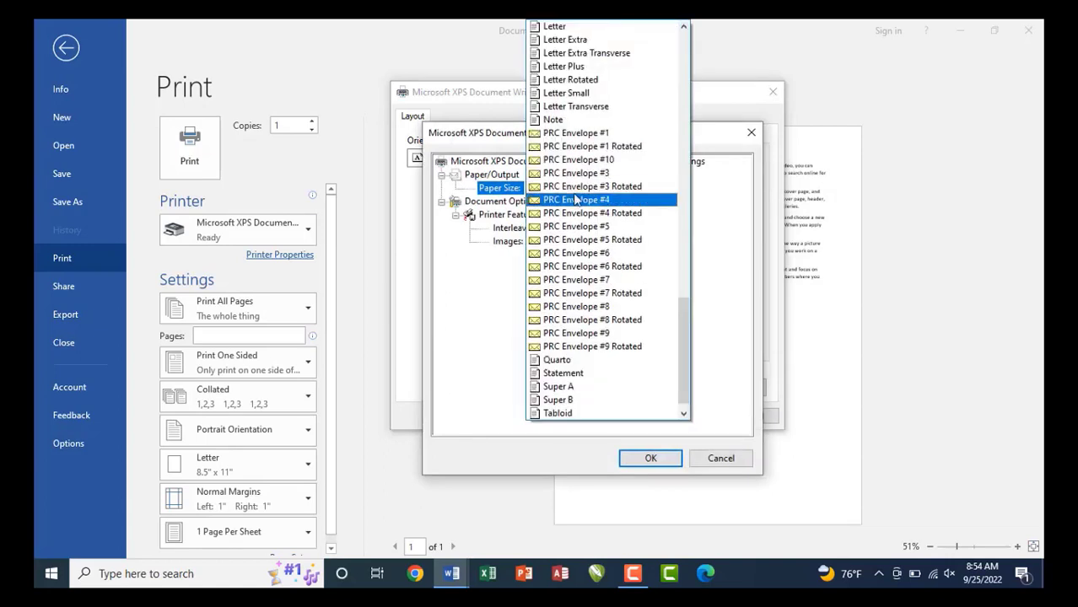
pyautogui.press('a')
pyautogui.press('Down')
pyautogui.press('Down')
pyautogui.press('Down')
pyautogui.press('Down')
pyautogui.press('Down')
pyautogui.press('Down')
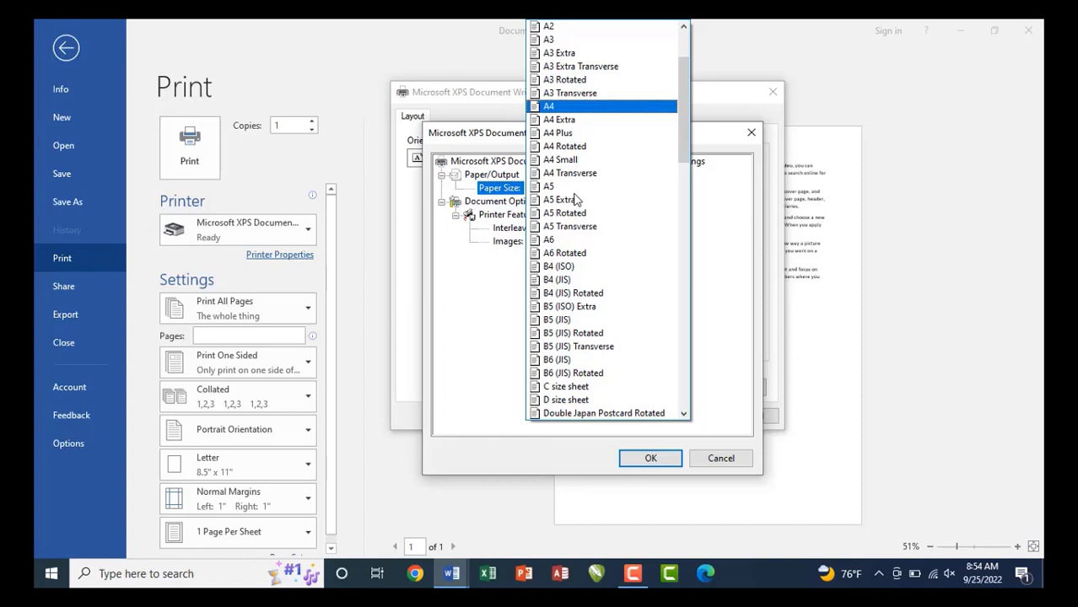
pyautogui.press('Escape')
pyautogui.press('Return')
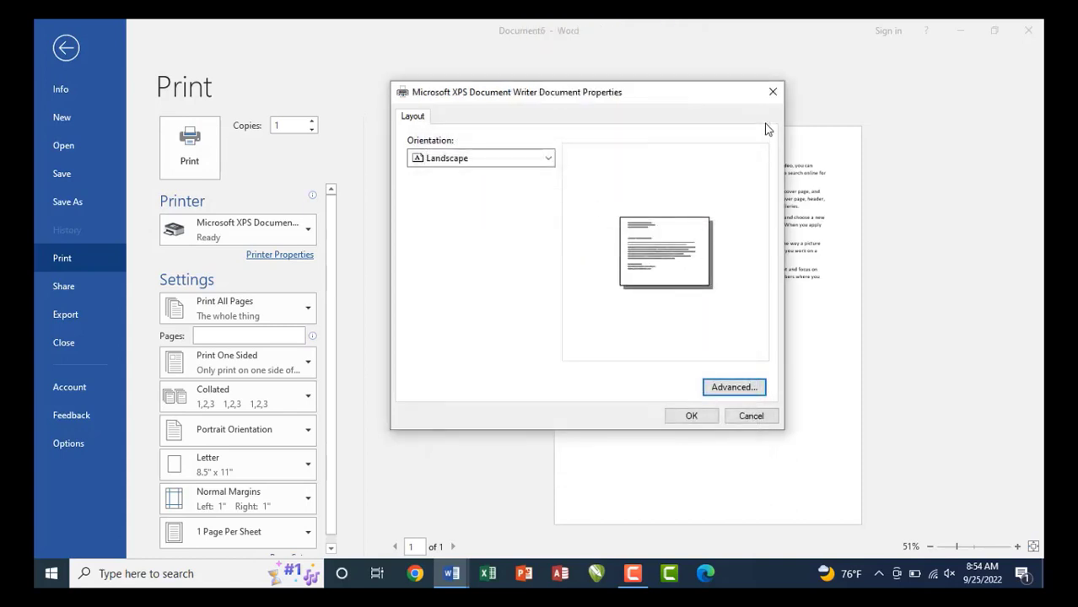
# Close Document Properties, view the print-range choices, and exit back to Document6.
pyautogui.click(773, 95)
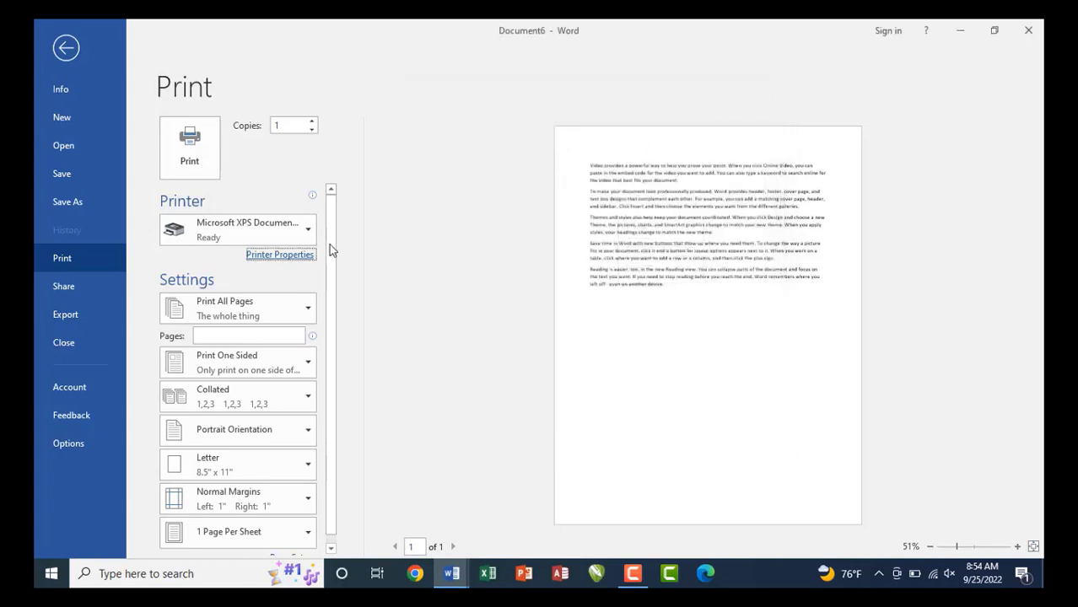
pyautogui.scroll(-1, 333, 304)
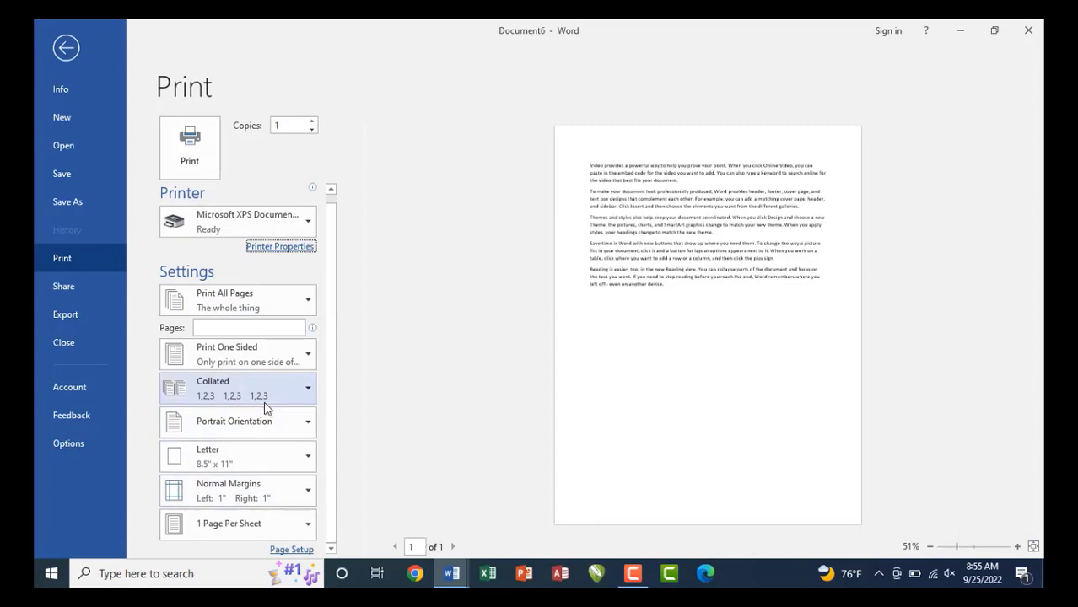
pyautogui.click(240, 310)
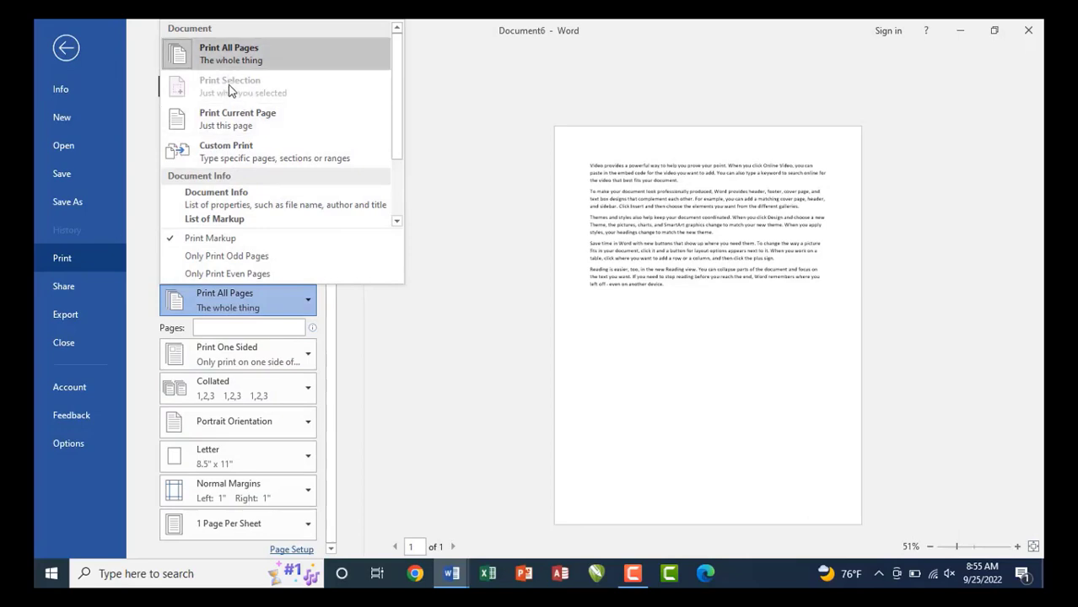
pyautogui.press('Escape')
pyautogui.press('Escape')
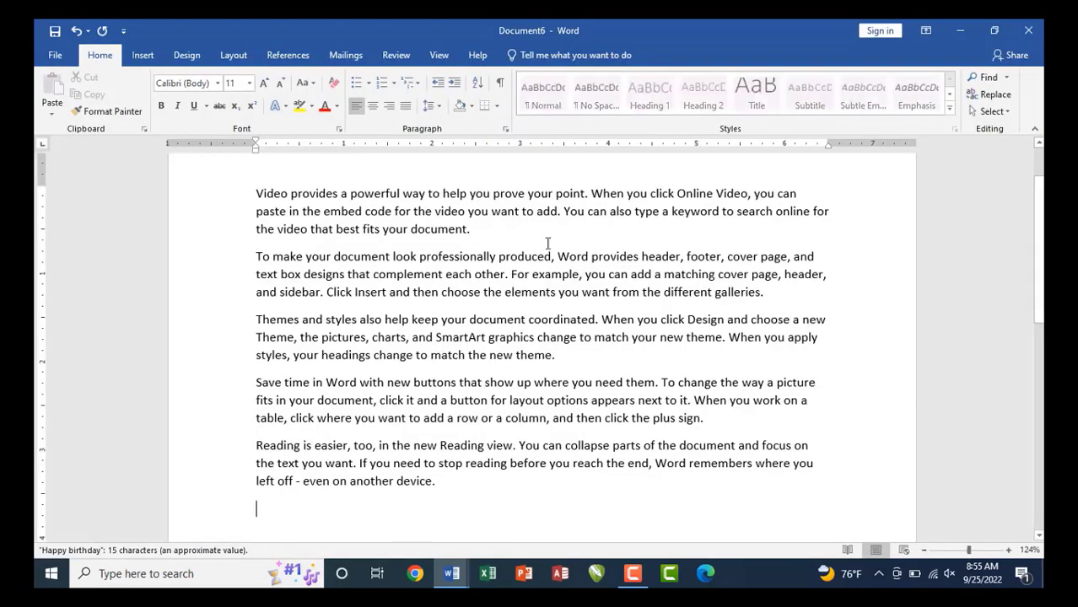
# Select the second paragraph and set the print range to Print Selection.
pyautogui.moveTo(783, 298); pyautogui.dragTo(248, 263)
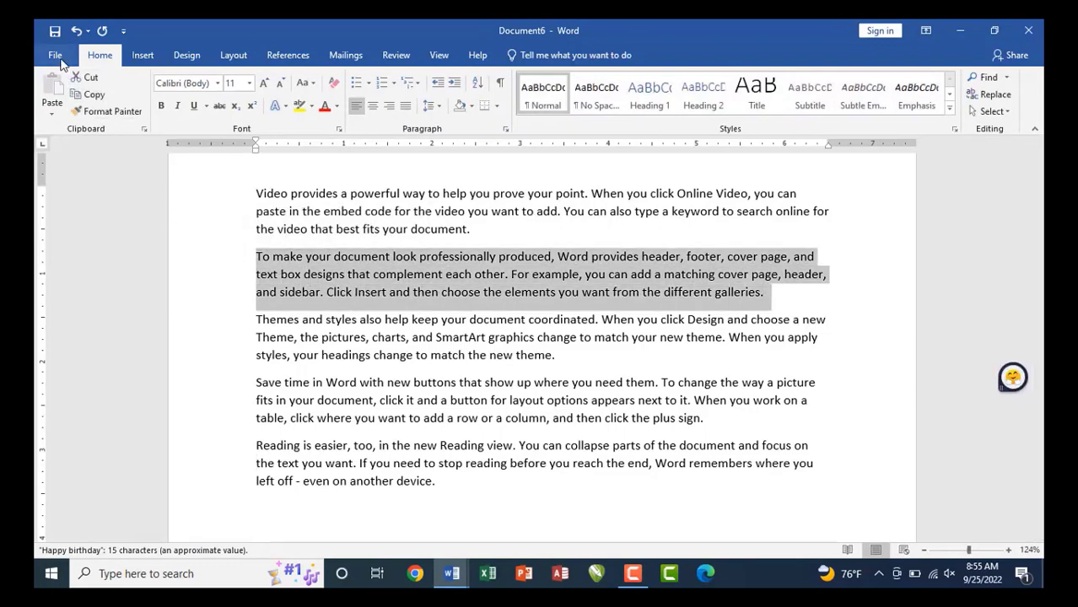
pyautogui.click(57, 57)
pyautogui.click(72, 254)
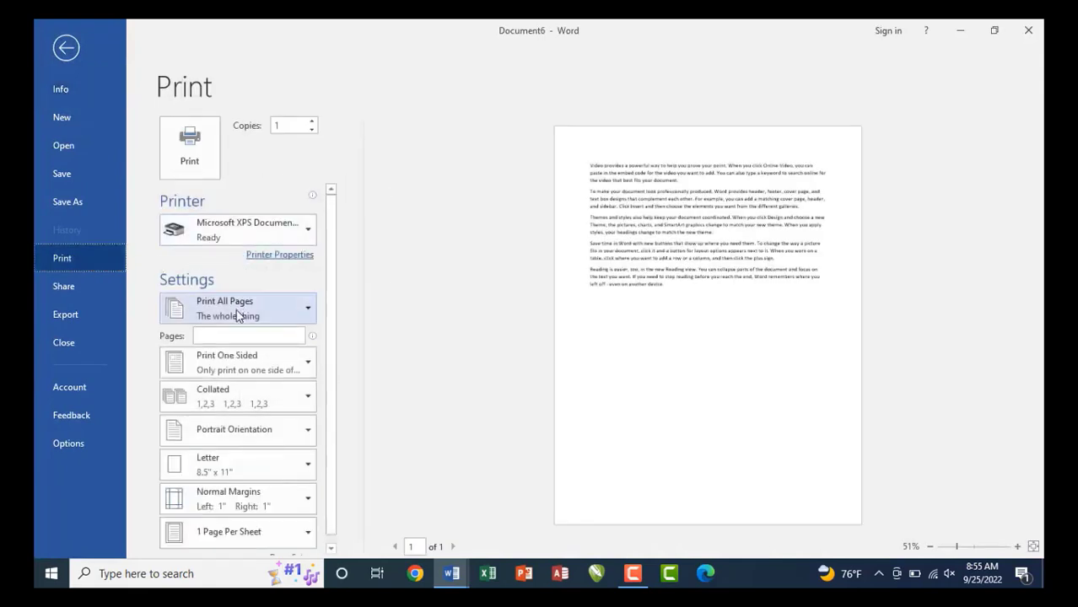
pyautogui.click(238, 315)
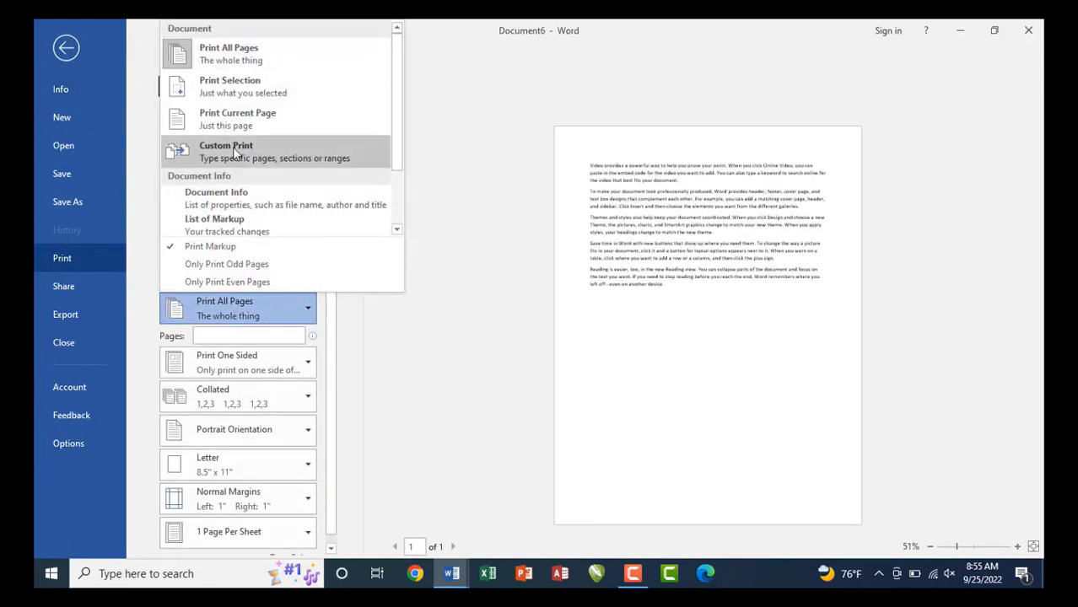
pyautogui.click(235, 97)
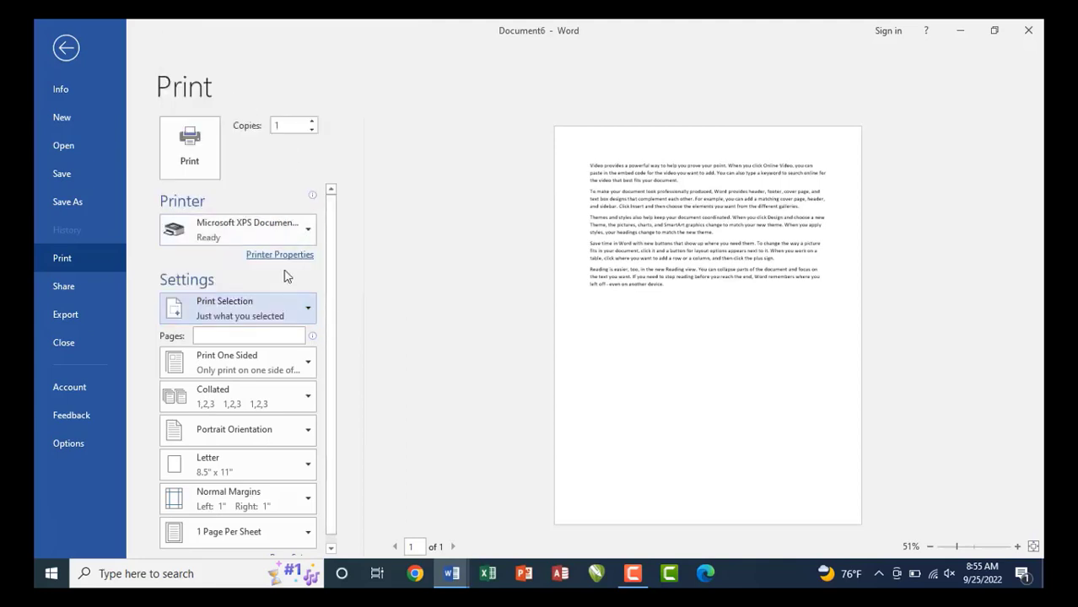
# Switch the print range to Print Current Page, then to Custom Print.
pyautogui.click(275, 318)
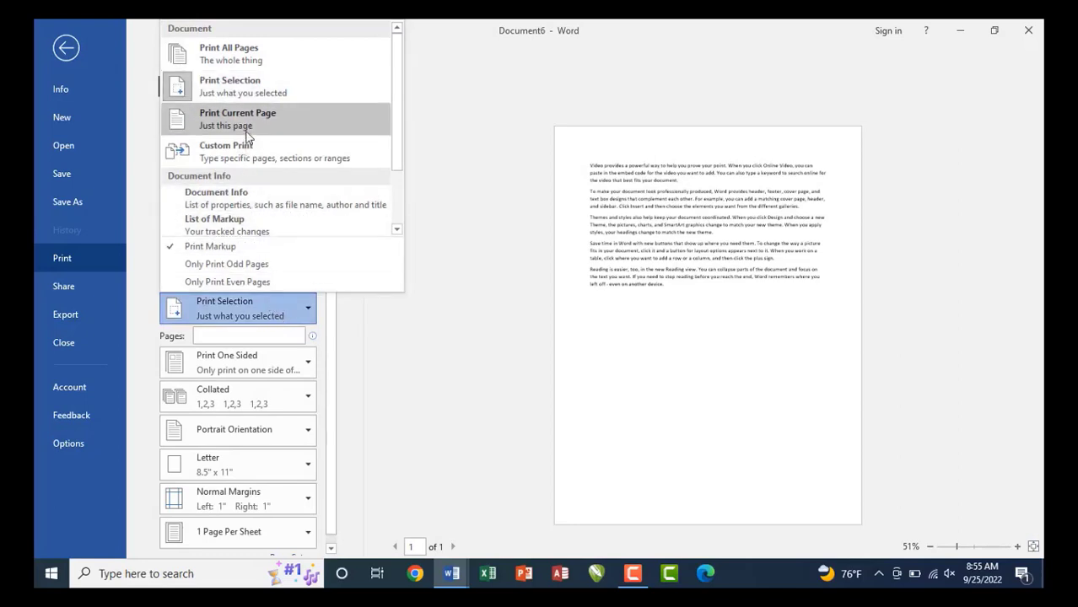
pyautogui.click(248, 137)
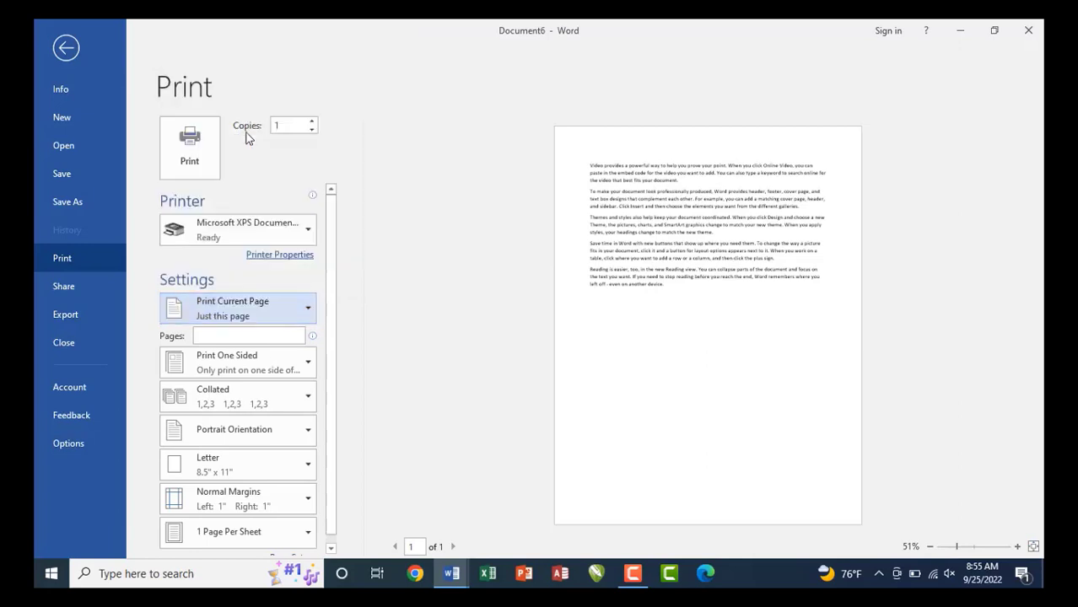
pyautogui.click(256, 312)
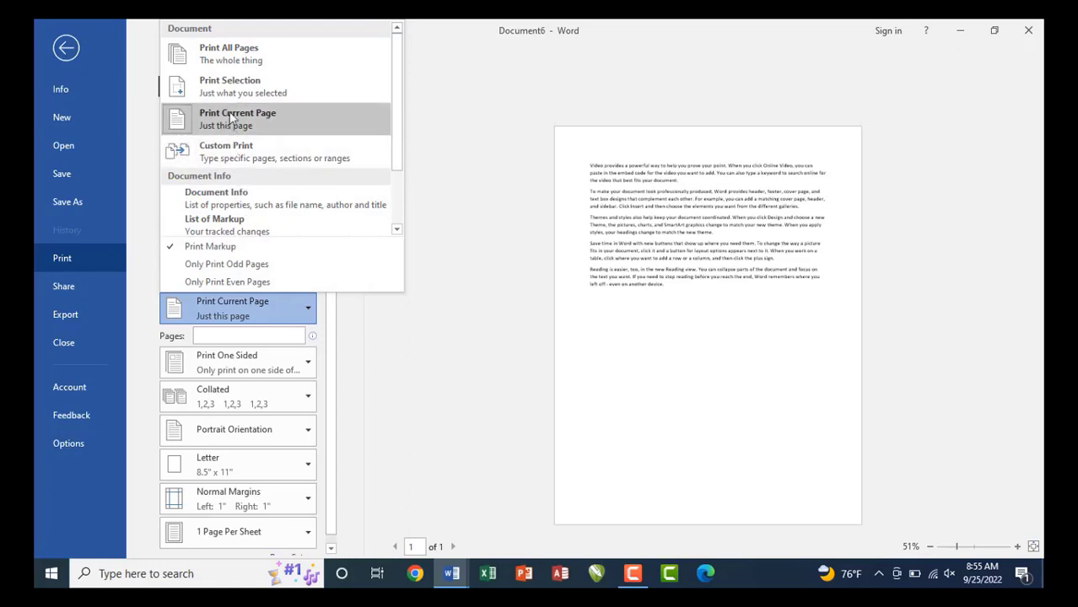
pyautogui.click(227, 152)
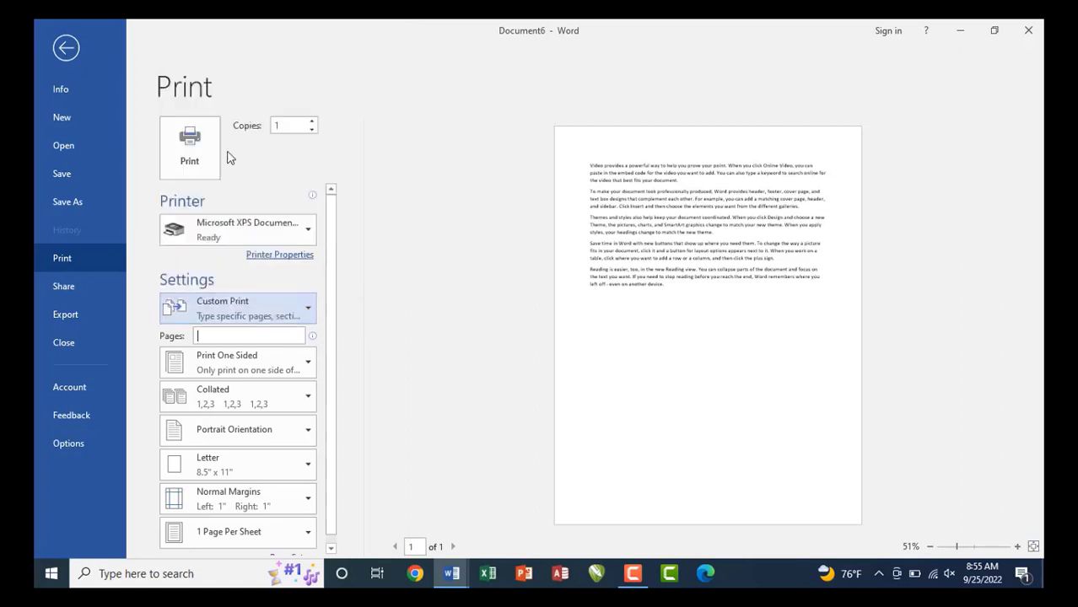
# Enter 1-30 in the Pages box, then replace it with 1,5,10.
pyautogui.click(226, 335)
pyautogui.write('1-3')
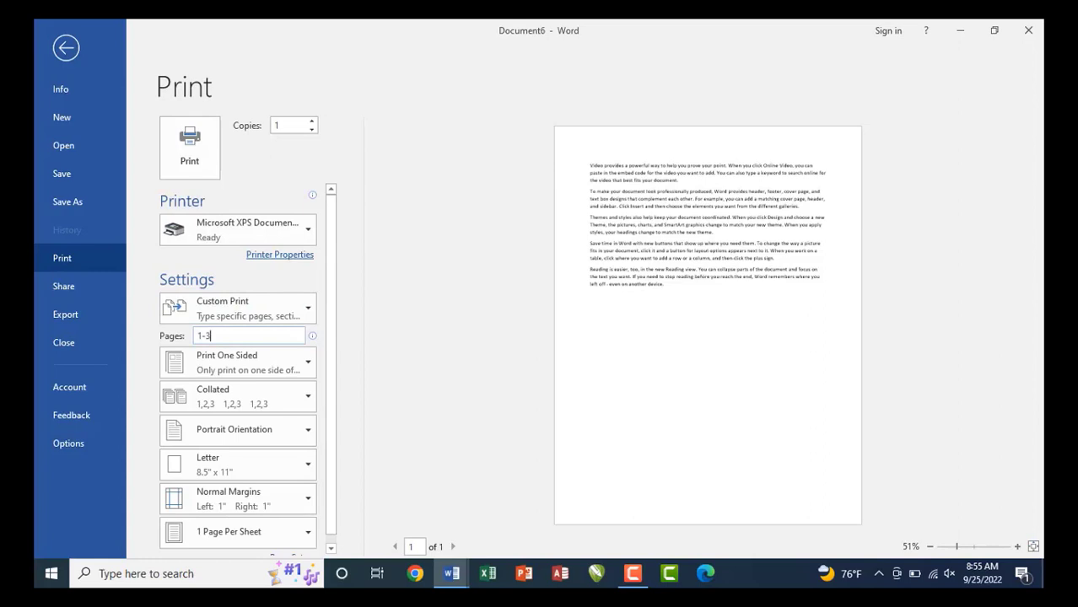
pyautogui.write('0')
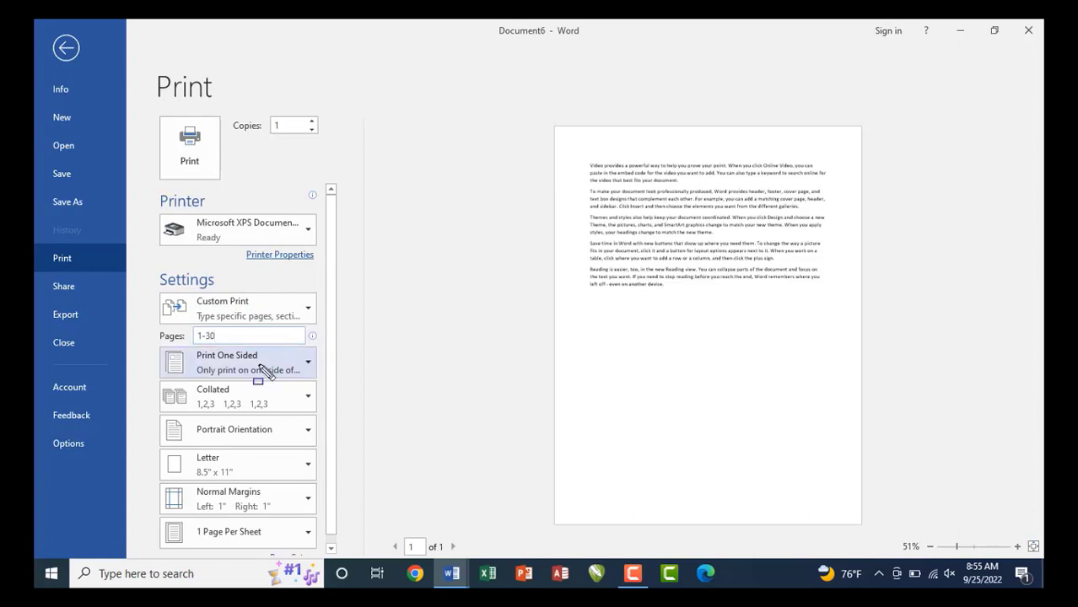
pyautogui.moveTo(186, 324); pyautogui.dragTo(230, 345)
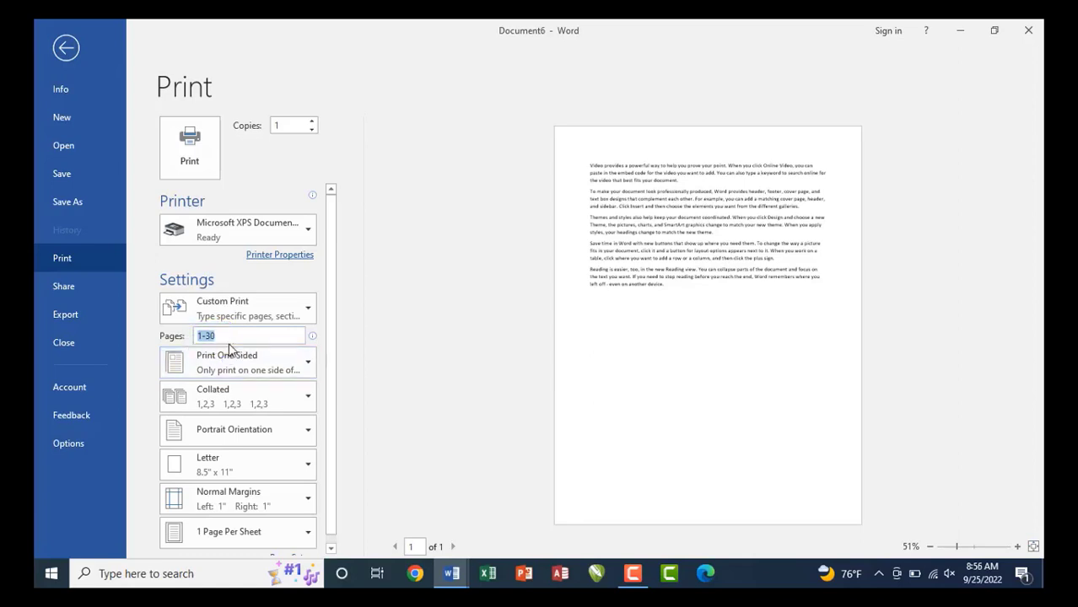
pyautogui.doubleClick(216, 336)
pyautogui.press('BackSpace')
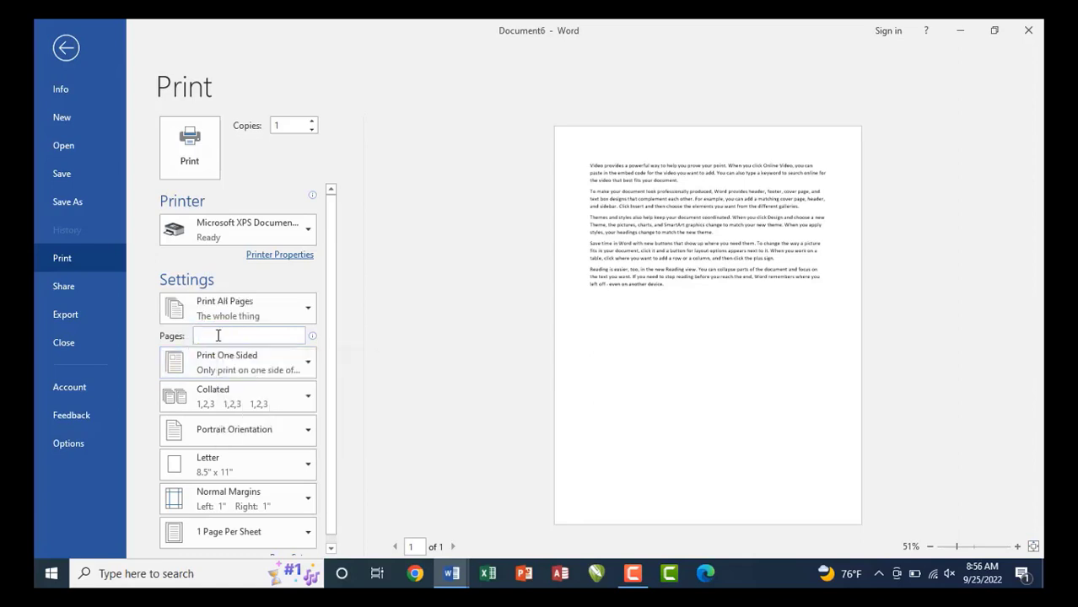
pyautogui.write('1')
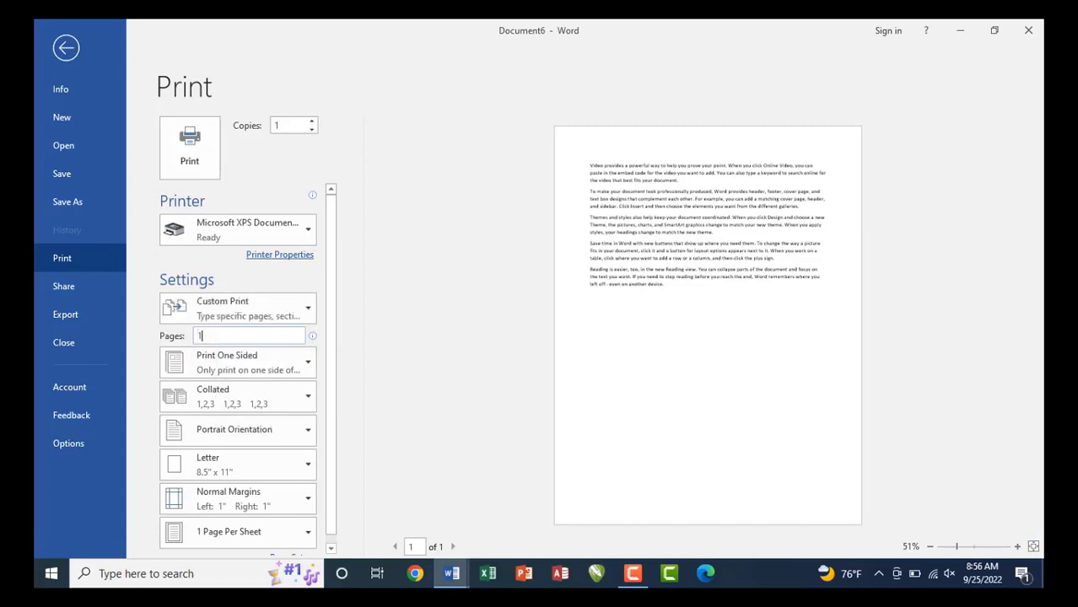
pyautogui.write(',5,10')
pyautogui.moveTo(235, 335)
# Keep Print One Sided, check the Collated options, and leave Backstage.
pyautogui.scroll(-1, 333, 284)
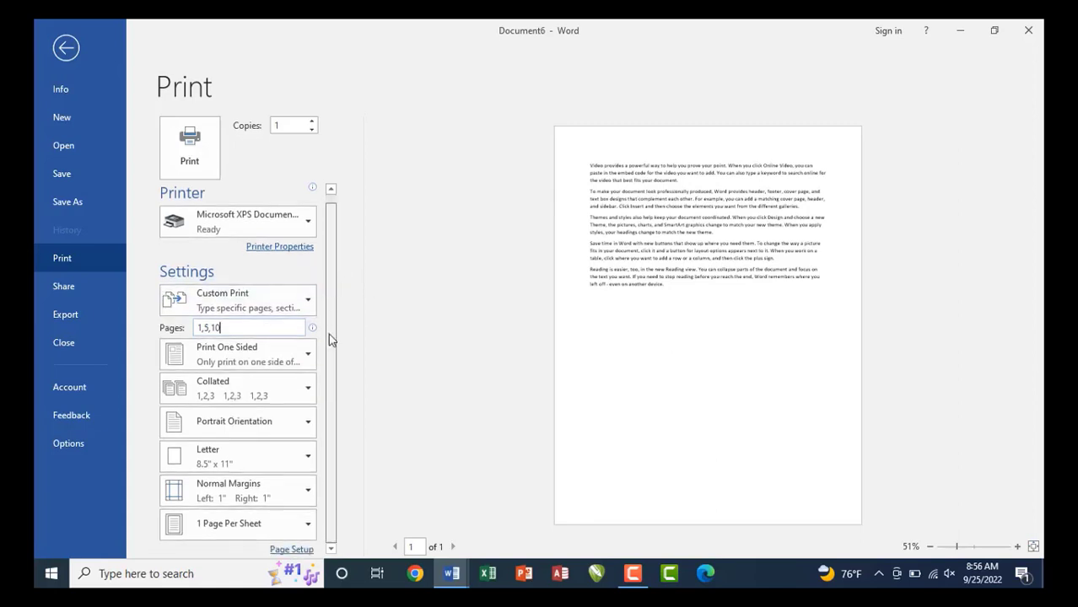
pyautogui.click(243, 352)
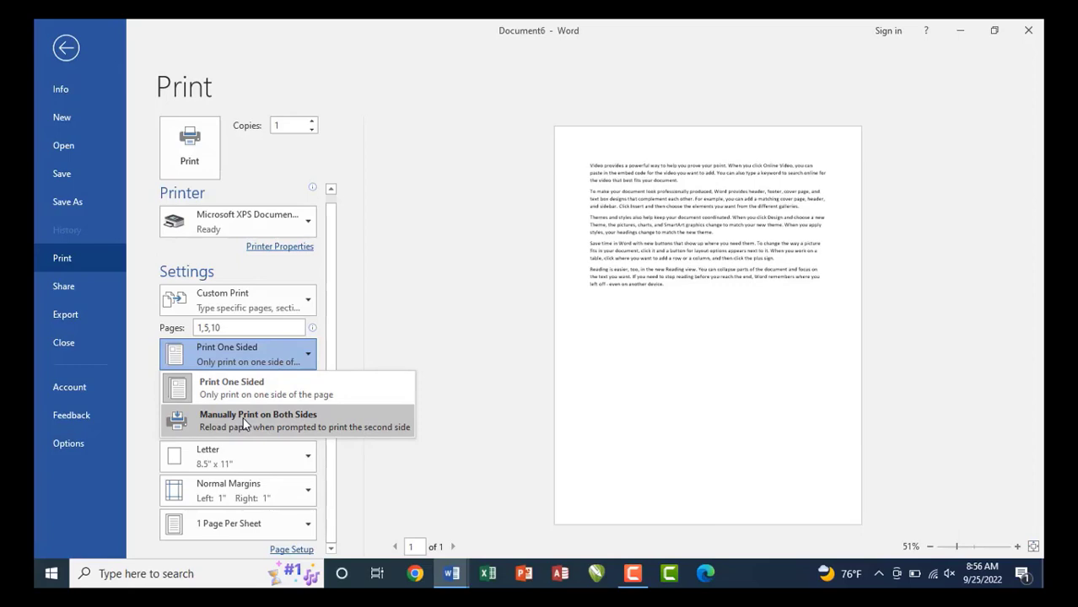
pyautogui.click(243, 390)
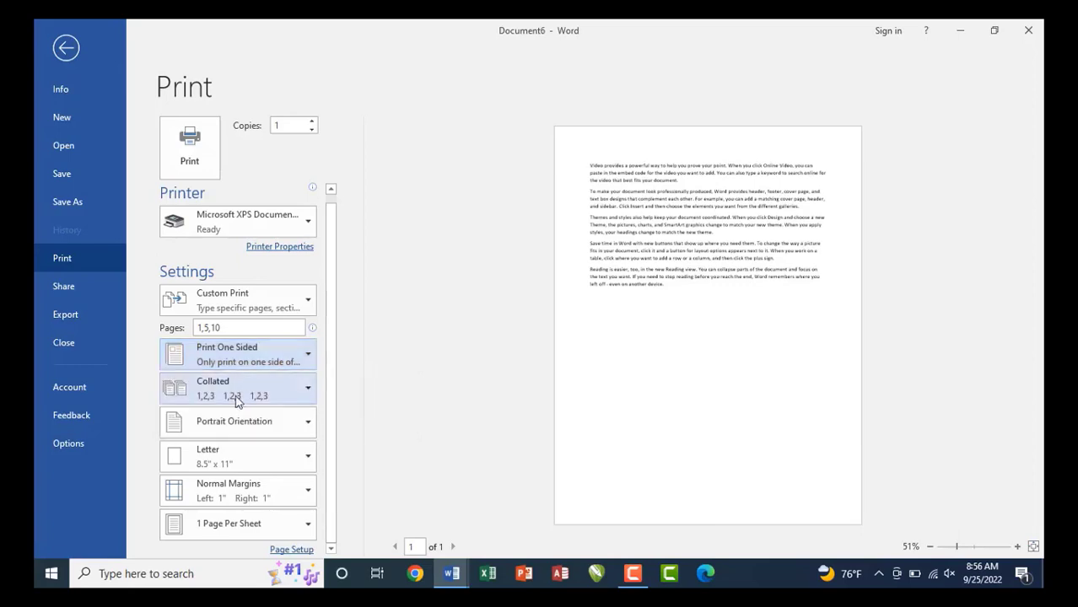
pyautogui.click(238, 402)
pyautogui.press('Escape')
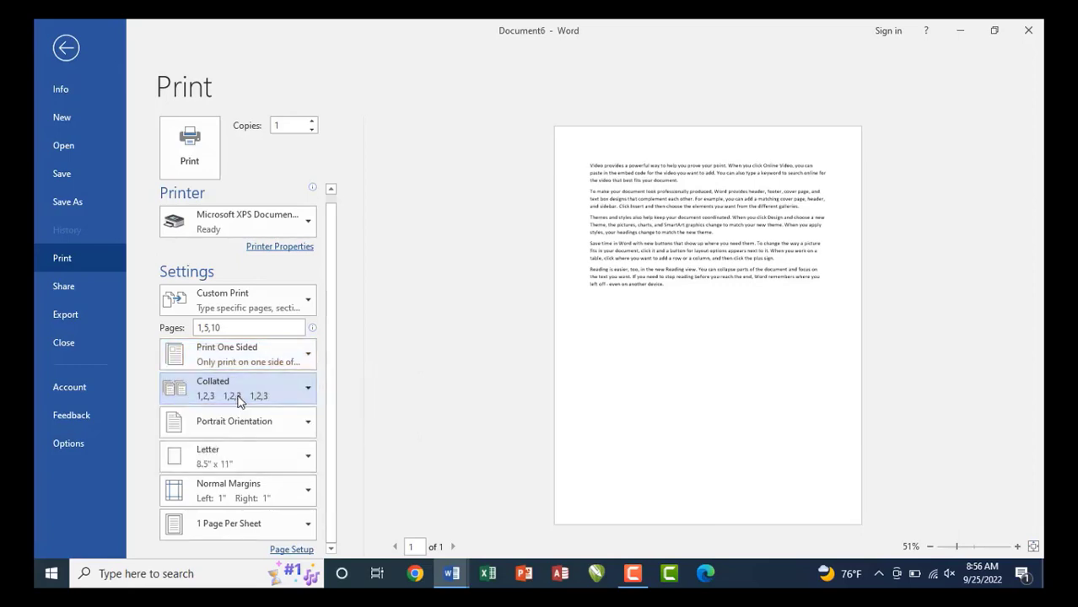
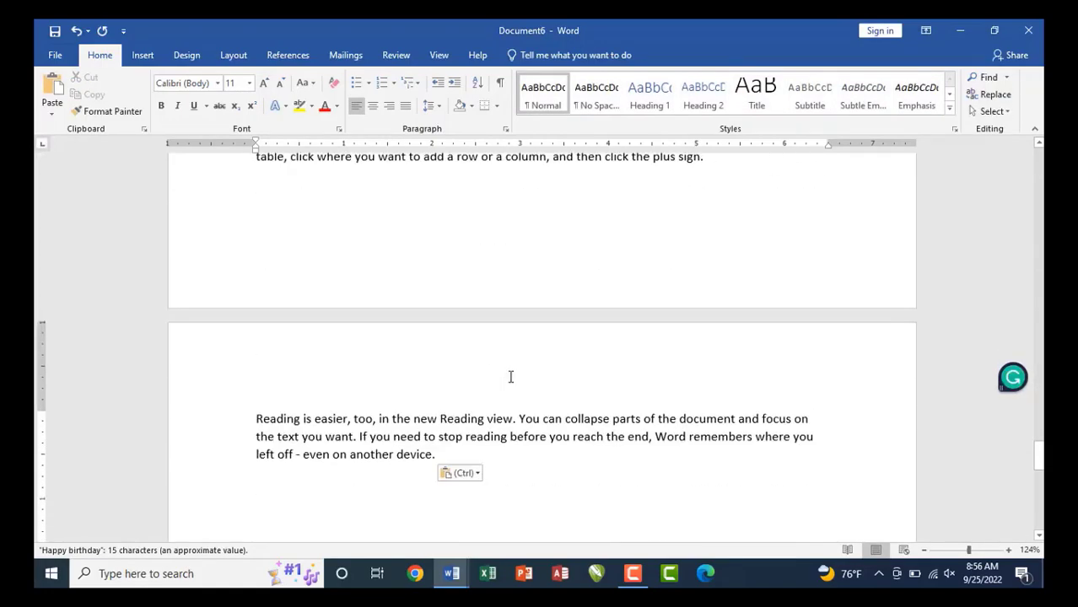
# Open the print preview with Ctrl+P and page back to the document's first page.
pyautogui.hotkey('ctrl', 'p')
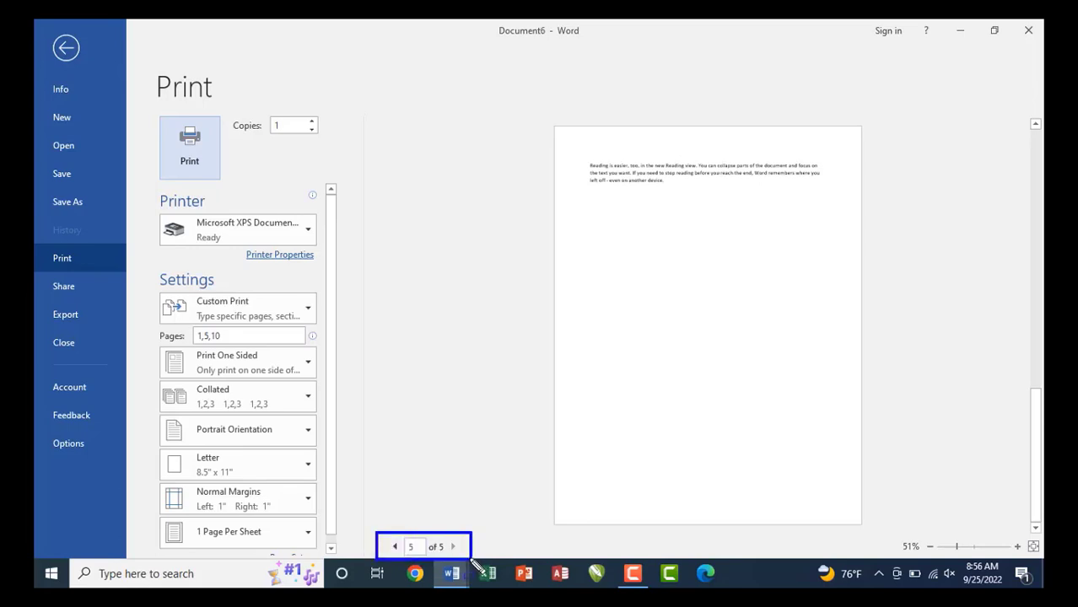
pyautogui.click(395, 547)
pyautogui.click(395, 546)
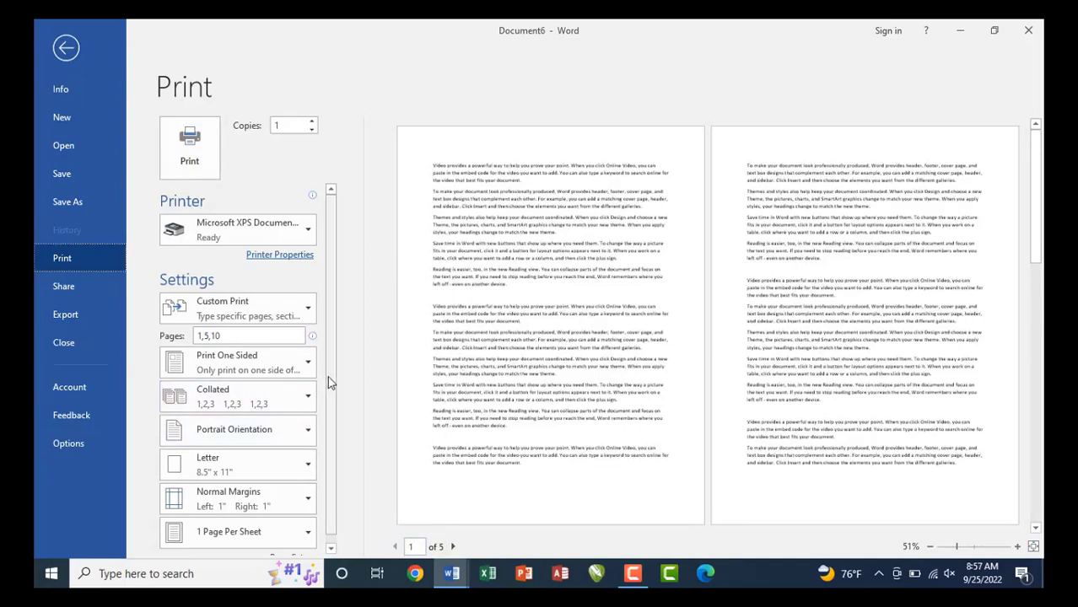
pyautogui.scroll(-1, 327, 376)
pyautogui.click(249, 399)
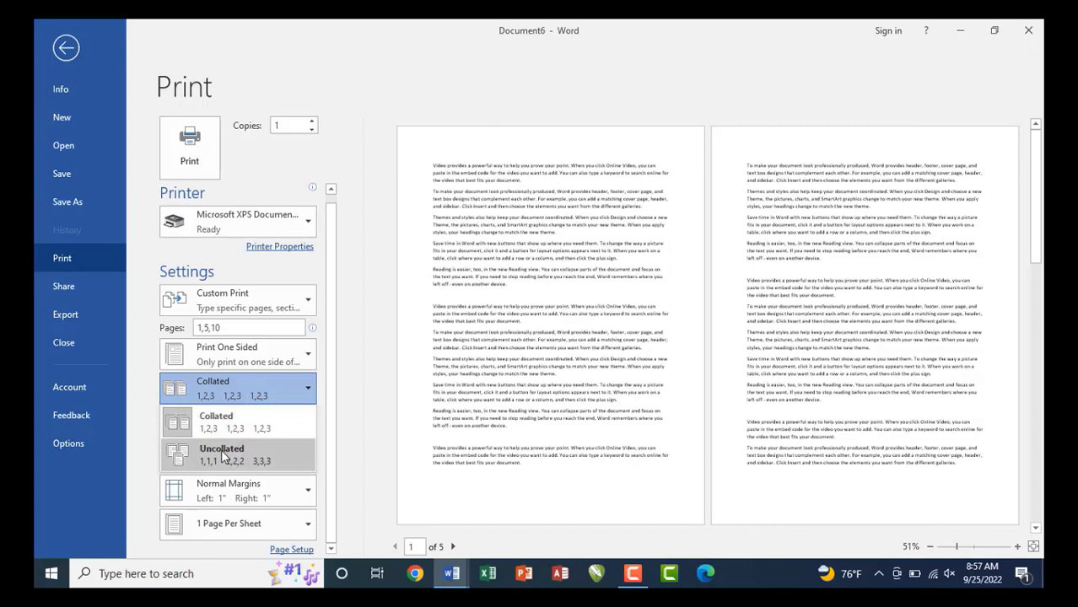
pyautogui.hotkey('ctrl', 'shift', 'd')
pyautogui.moveTo(195, 407); pyautogui.dragTo(283, 438)
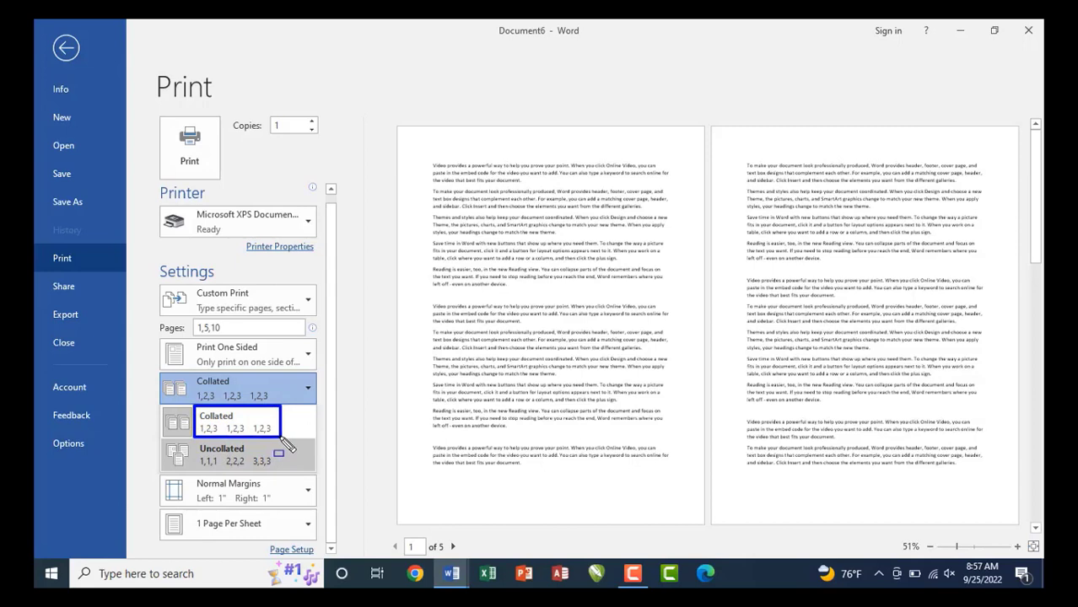
pyautogui.moveTo(193, 441); pyautogui.dragTo(279, 471)
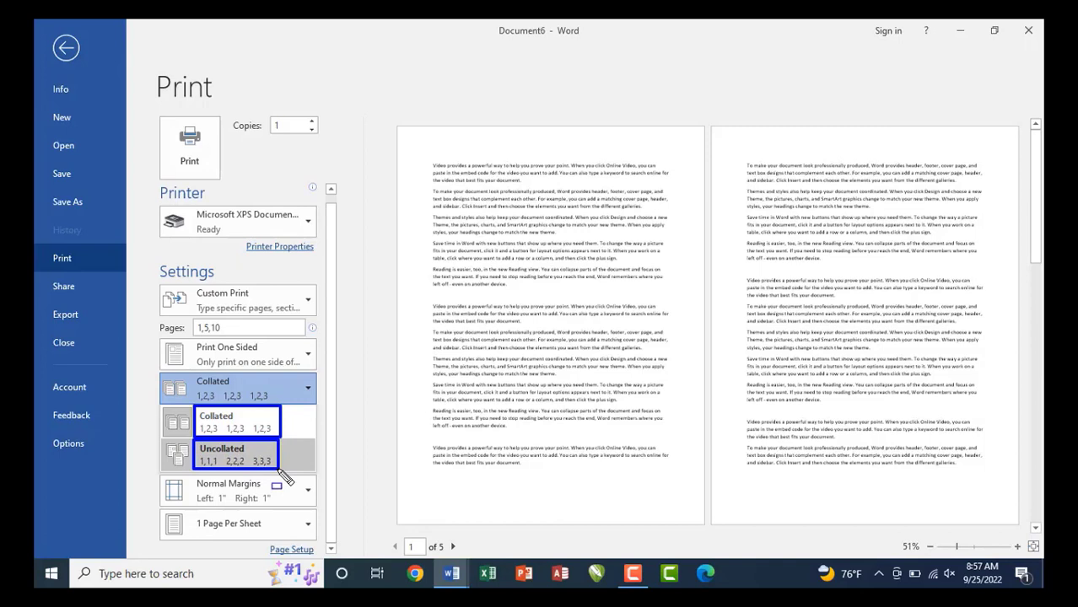
pyautogui.press('Escape')
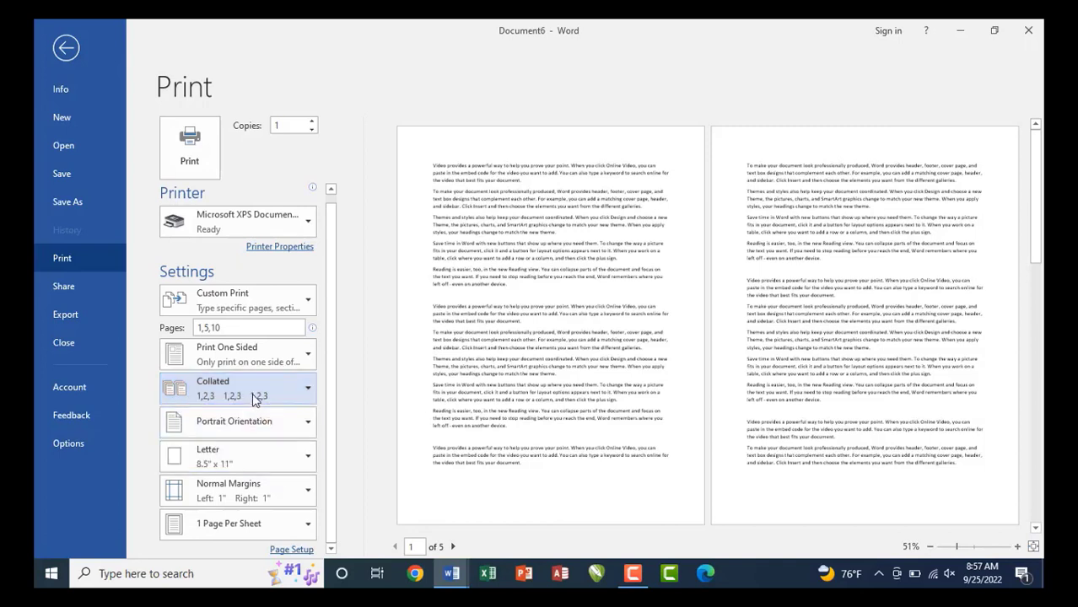
pyautogui.click(253, 425)
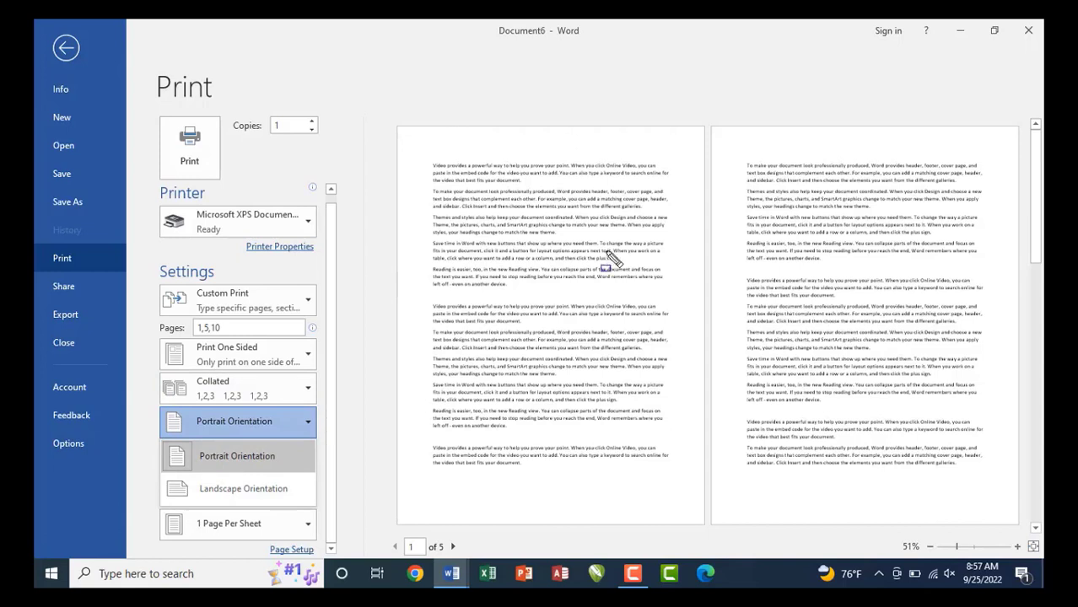
pyautogui.moveTo(390, 127)
pyautogui.mouseDown()
pyautogui.moveTo(564, 303)
pyautogui.moveTo(713, 482)
pyautogui.moveTo(704, 526)
pyautogui.mouseUp()
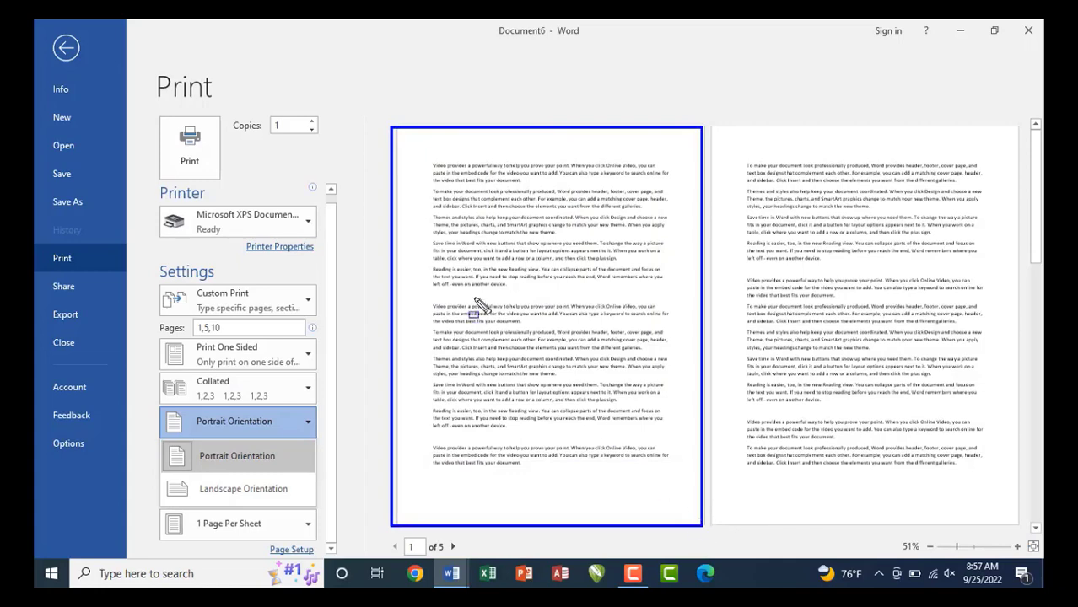
pyautogui.moveTo(391, 241); pyautogui.dragTo(706, 377)
pyautogui.hotkey('ctrl', 'z')
pyautogui.press('Escape')
pyautogui.click(226, 427)
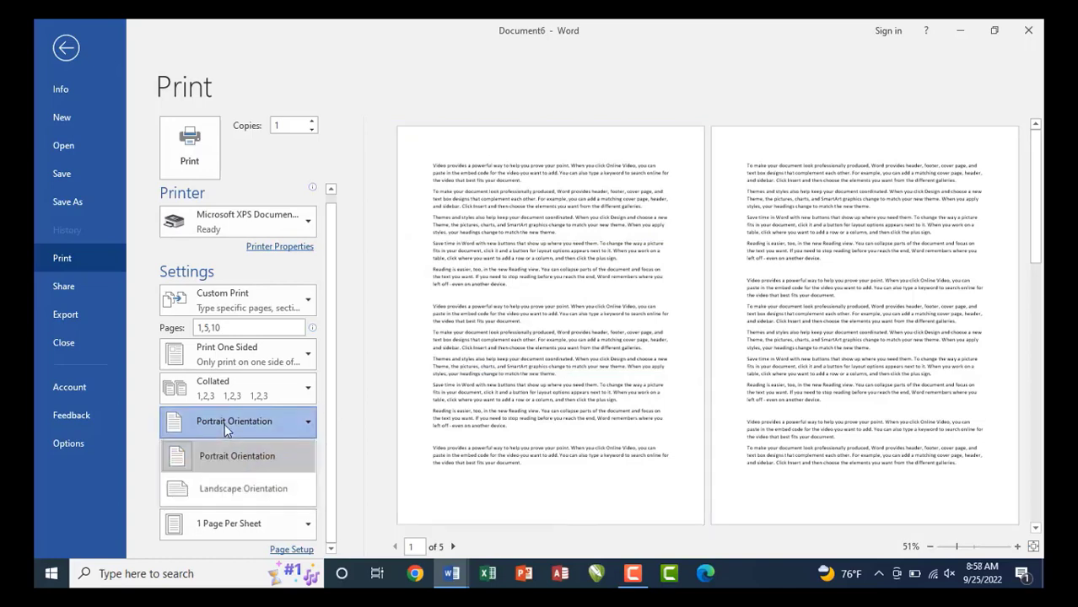
pyautogui.click(236, 490)
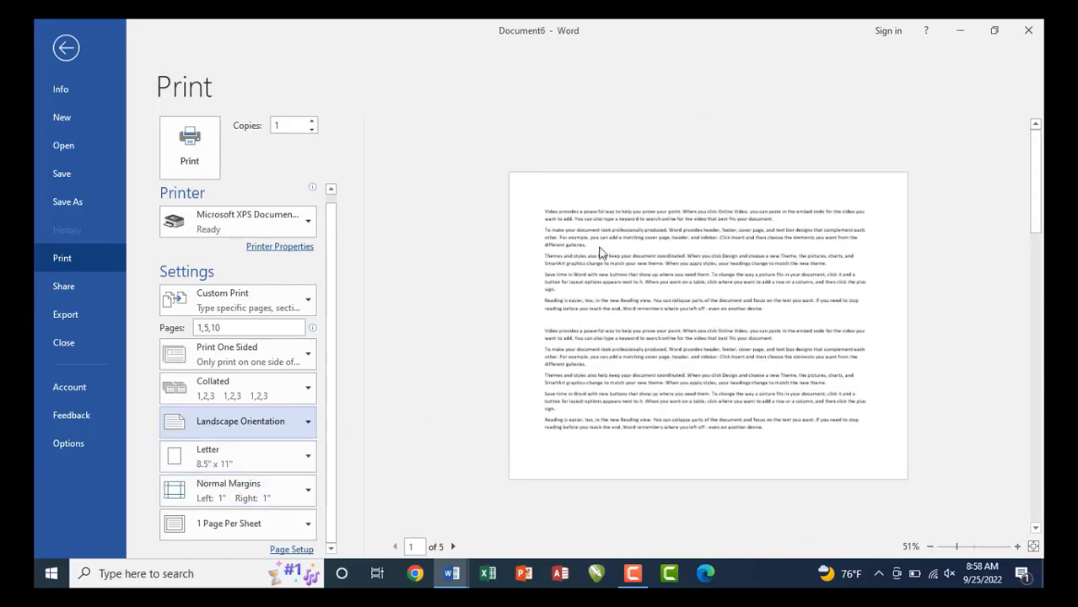
pyautogui.click(222, 420)
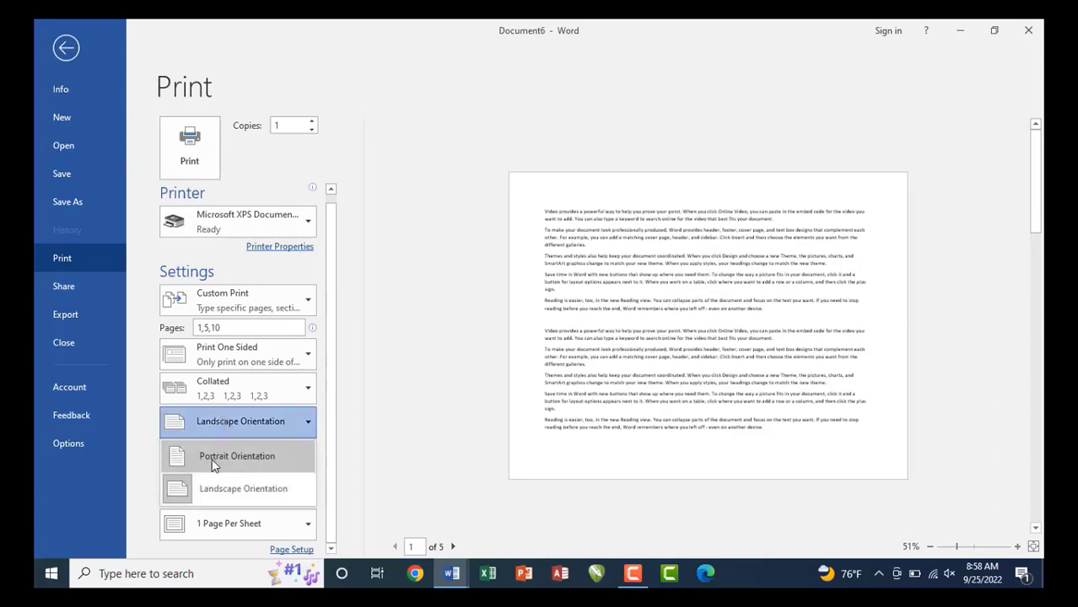
pyautogui.click(213, 462)
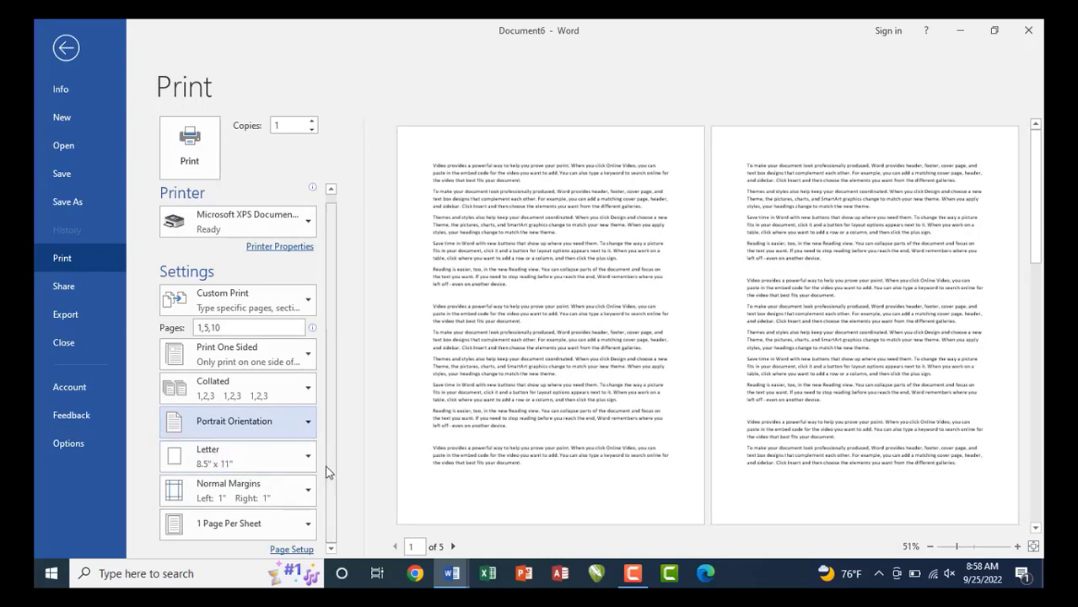
# Change the paper size from Letter to A4 (8.27" x 11.69").
pyautogui.click(241, 467)
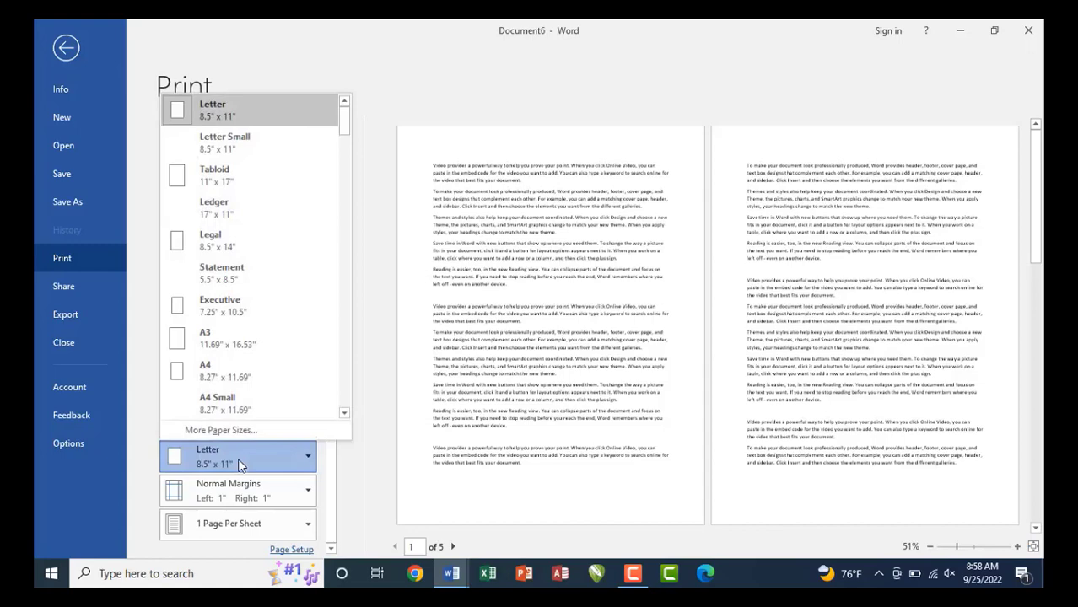
pyautogui.click(223, 378)
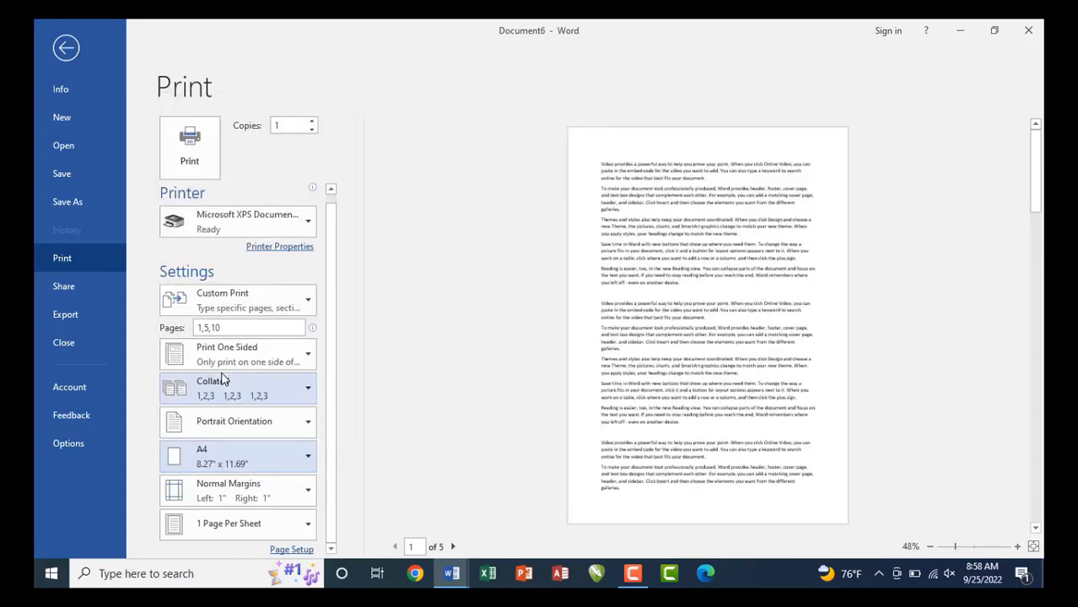
pyautogui.click(218, 456)
pyautogui.scroll(-5, 219, 456)
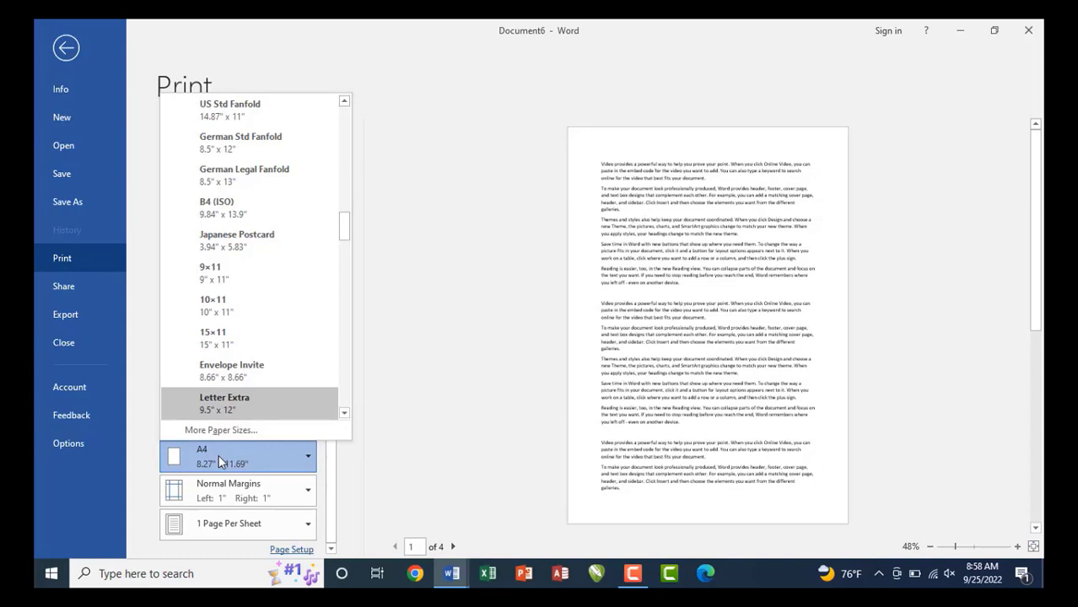
pyautogui.click(219, 455)
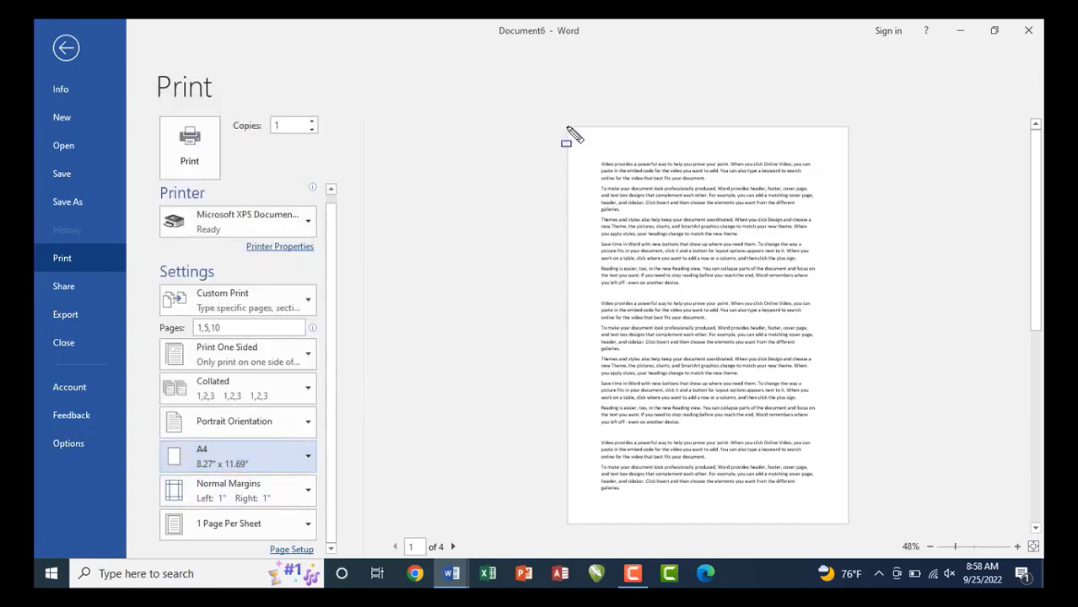
# Highlight the left, top, right and bottom margins on the A4 preview page.
pyautogui.moveTo(567, 130)
pyautogui.mouseDown()
pyautogui.moveTo(601, 294)
pyautogui.moveTo(600, 514)
pyautogui.mouseUp()
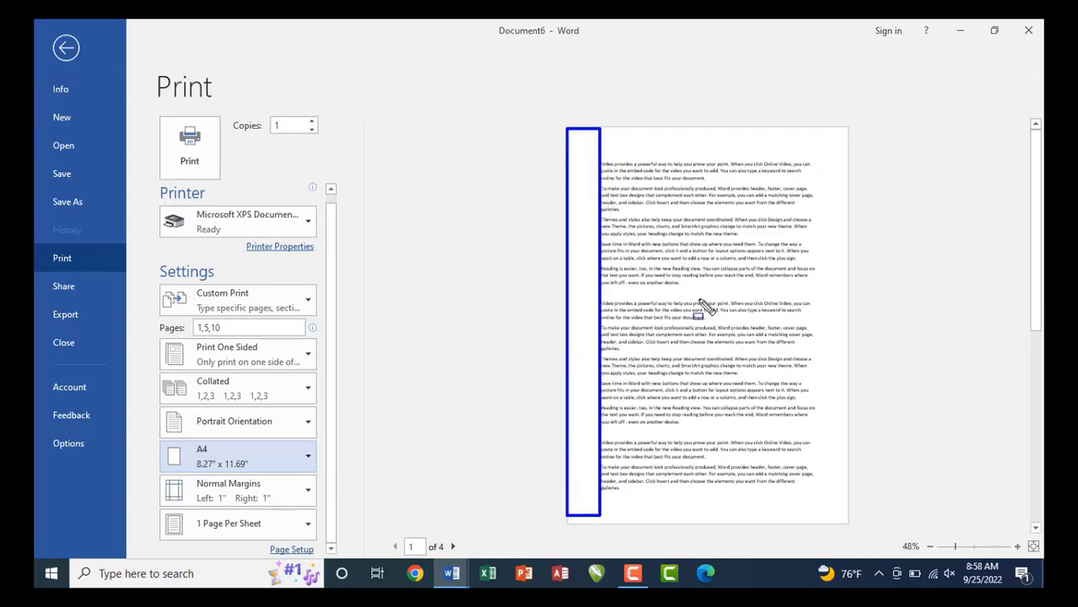
pyautogui.moveTo(605, 131)
pyautogui.mouseDown()
pyautogui.moveTo(769, 154)
pyautogui.moveTo(837, 200)
pyautogui.moveTo(839, 430)
pyautogui.mouseUp()
pyautogui.moveTo(821, 492); pyautogui.dragTo(634, 518)
pyautogui.press('Escape')
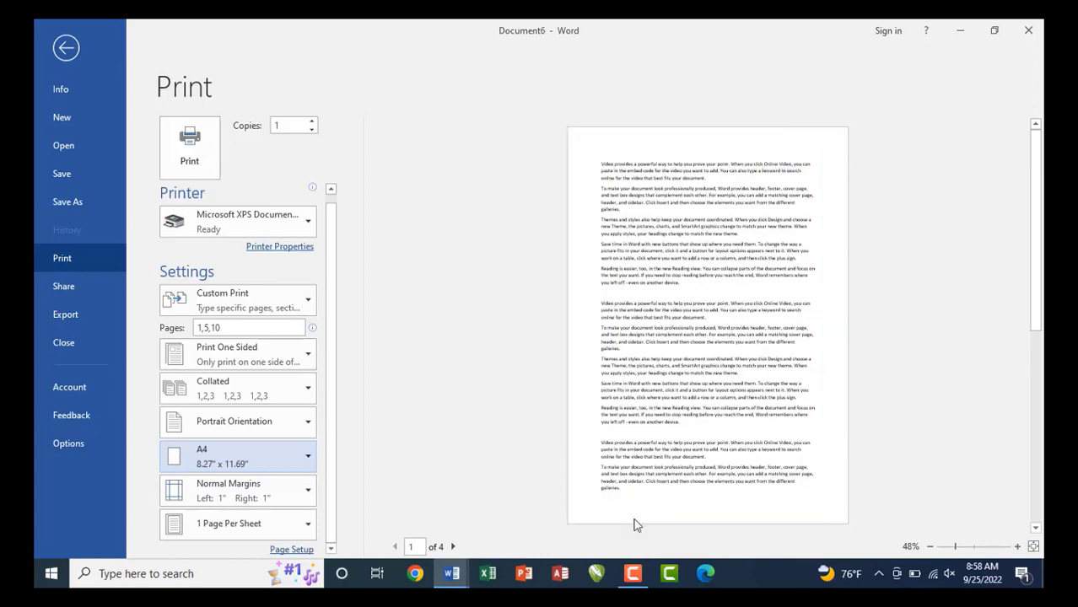
# Set Top, Left, Bottom and Right margins to 2 inches in Custom Margins.
pyautogui.click(224, 497)
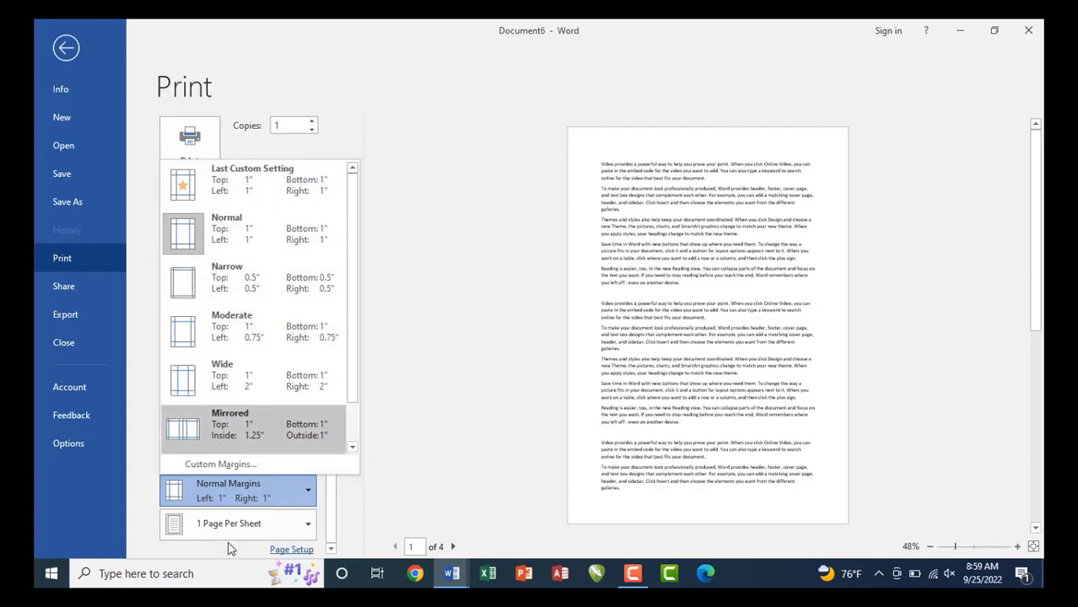
pyautogui.click(234, 465)
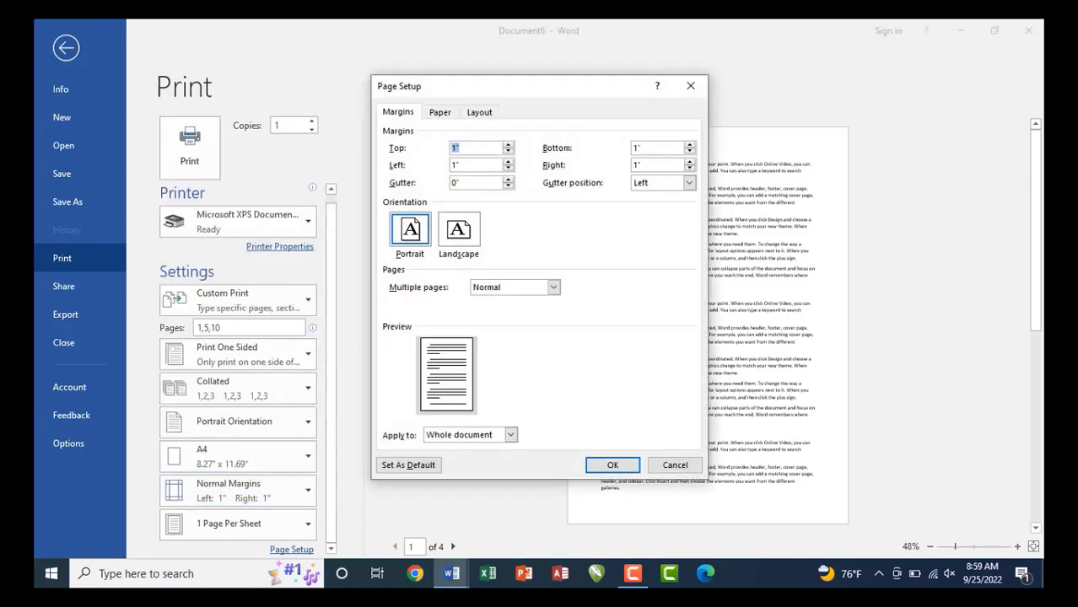
pyautogui.write('2')
pyautogui.press('Tab')
pyautogui.press('Tab')
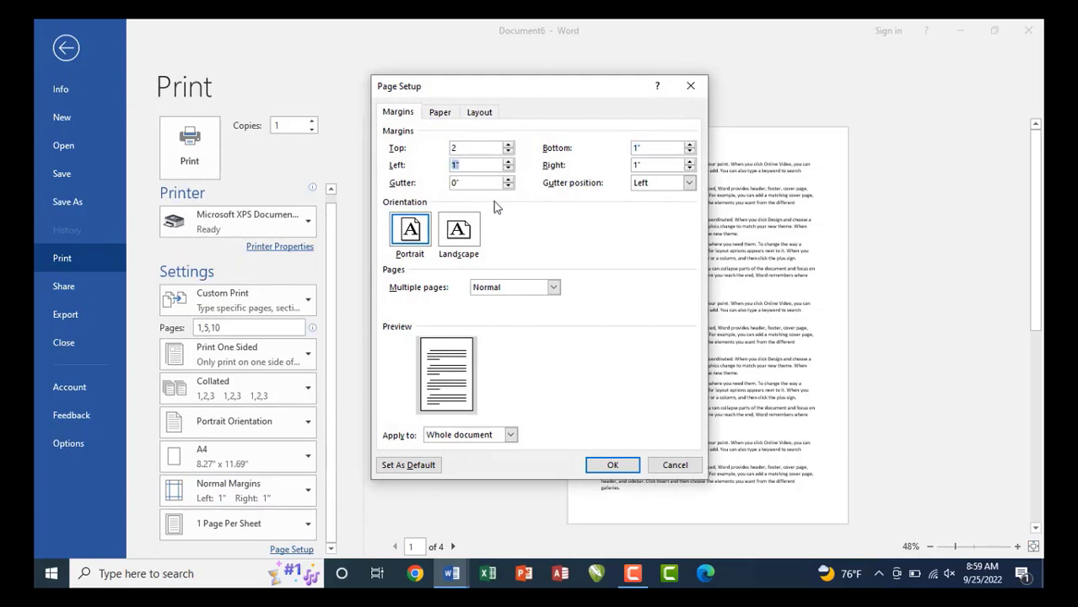
pyautogui.write('2')
pyautogui.click(652, 144)
pyautogui.press('BackSpace')
pyautogui.press('BackSpace')
pyautogui.write('2')
pyautogui.moveTo(646, 166); pyautogui.dragTo(627, 170)
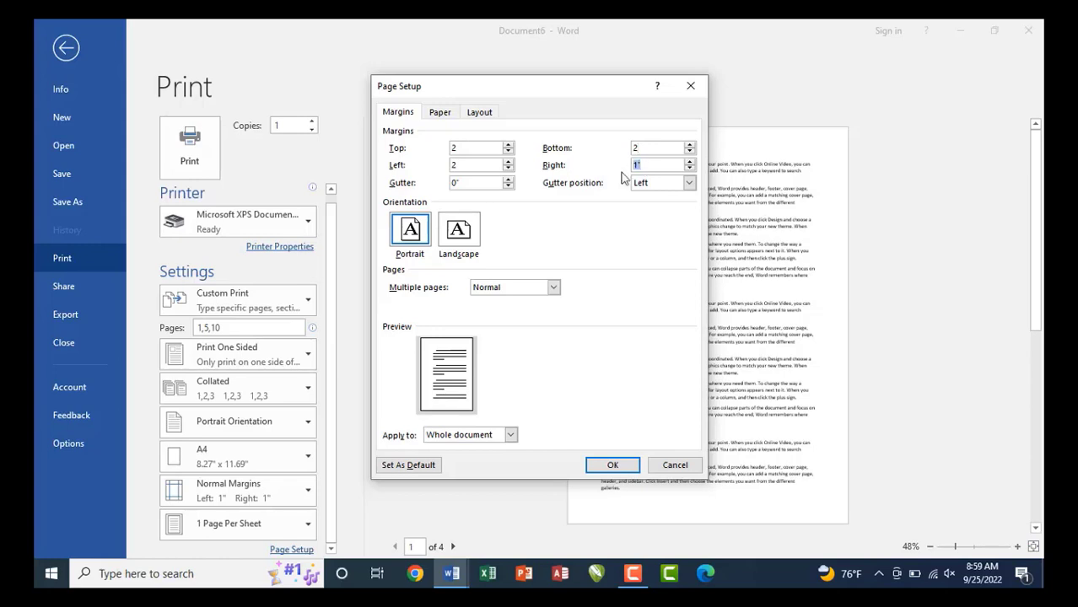
pyautogui.write('2')
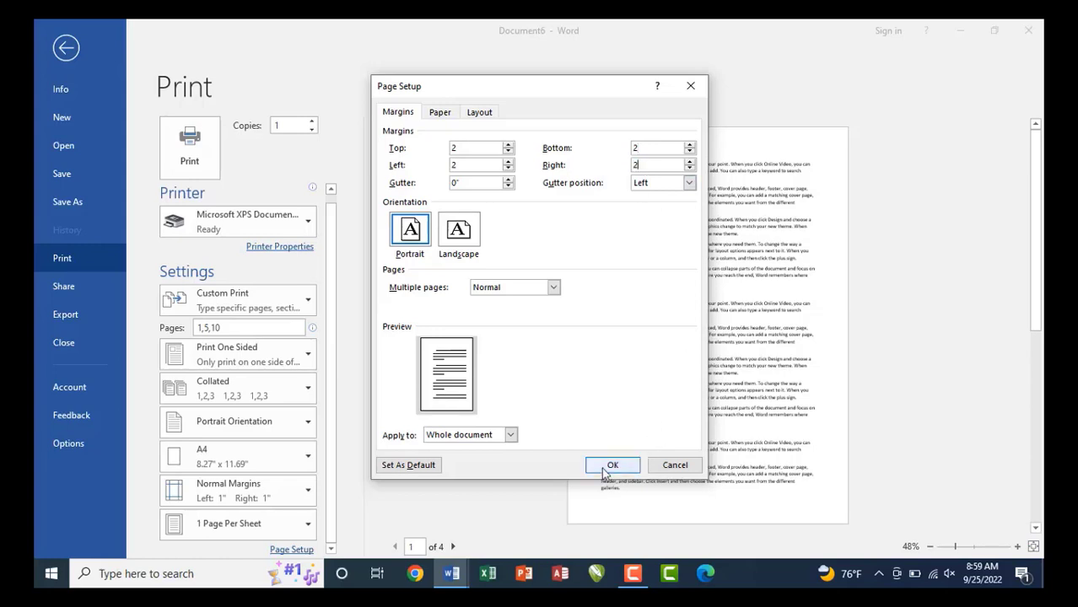
pyautogui.click(611, 467)
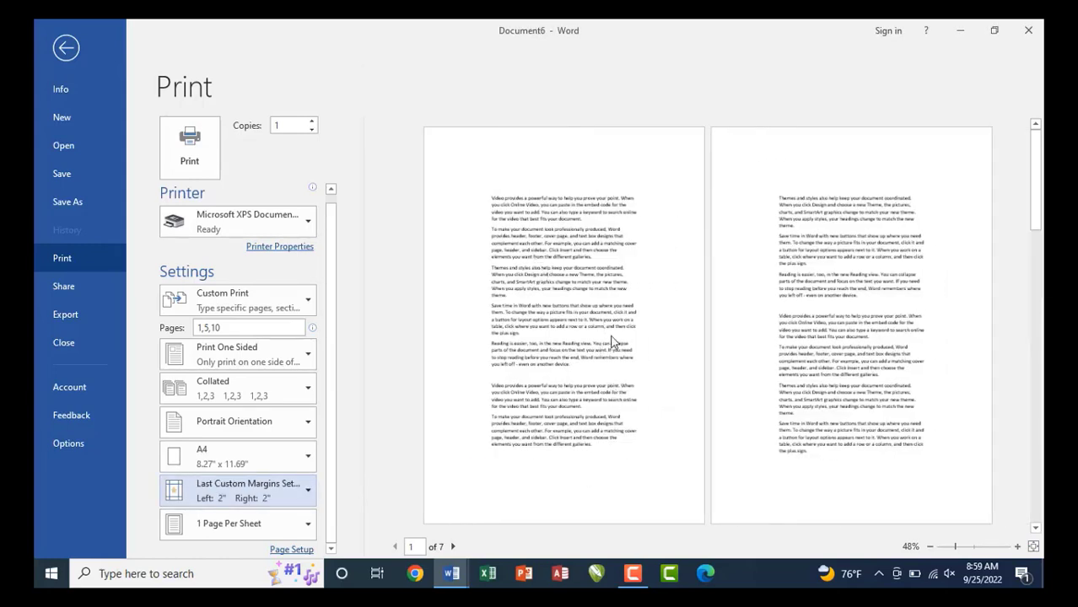
# Reset the margins to Normal 1-inch and bring up Custom Margins.
pyautogui.click(261, 490)
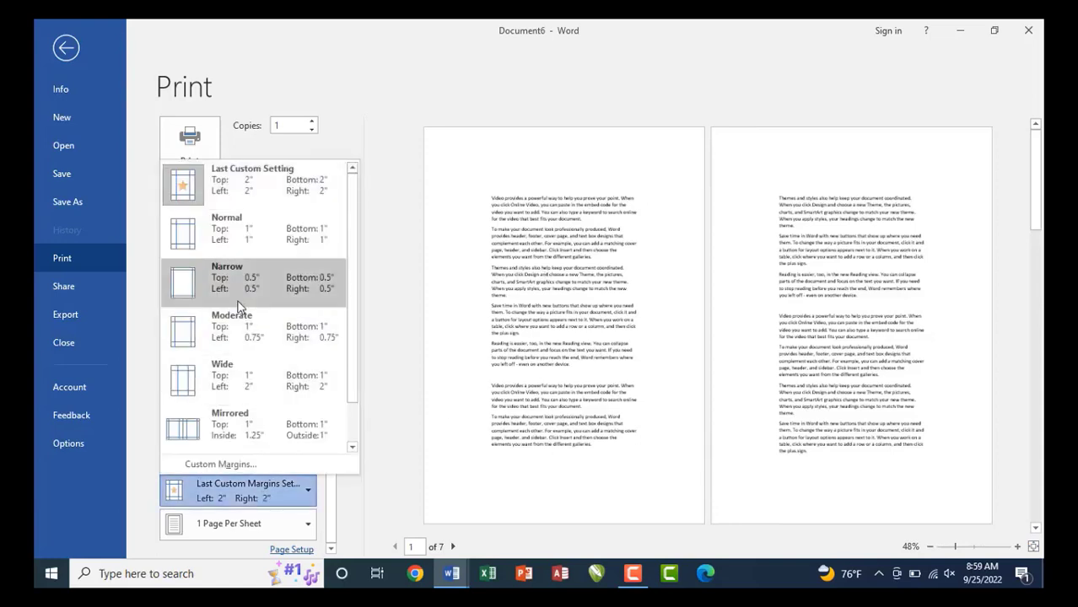
pyautogui.click(232, 250)
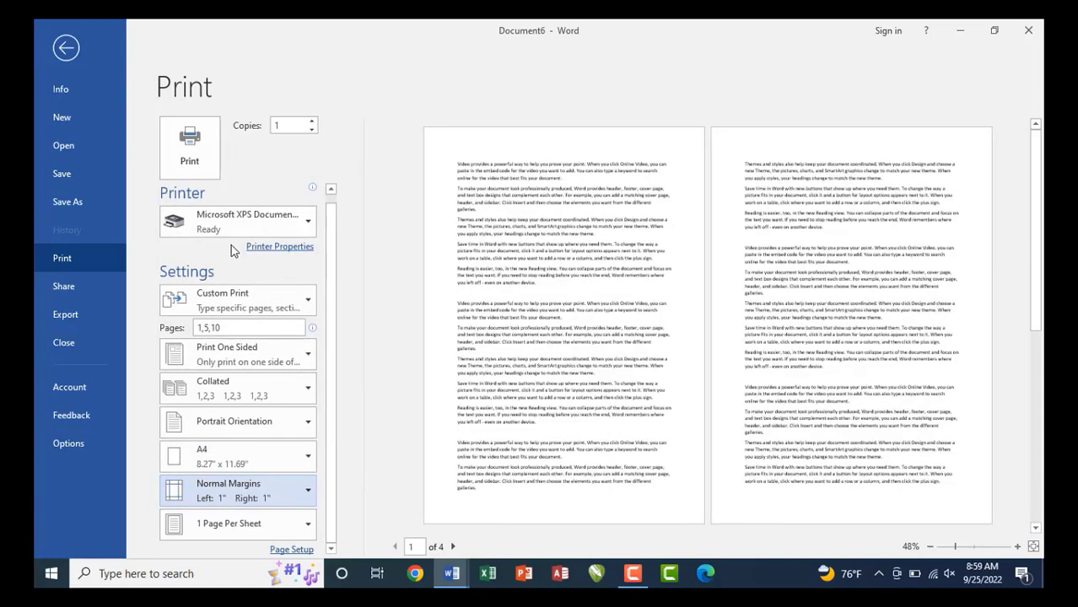
pyautogui.click(256, 488)
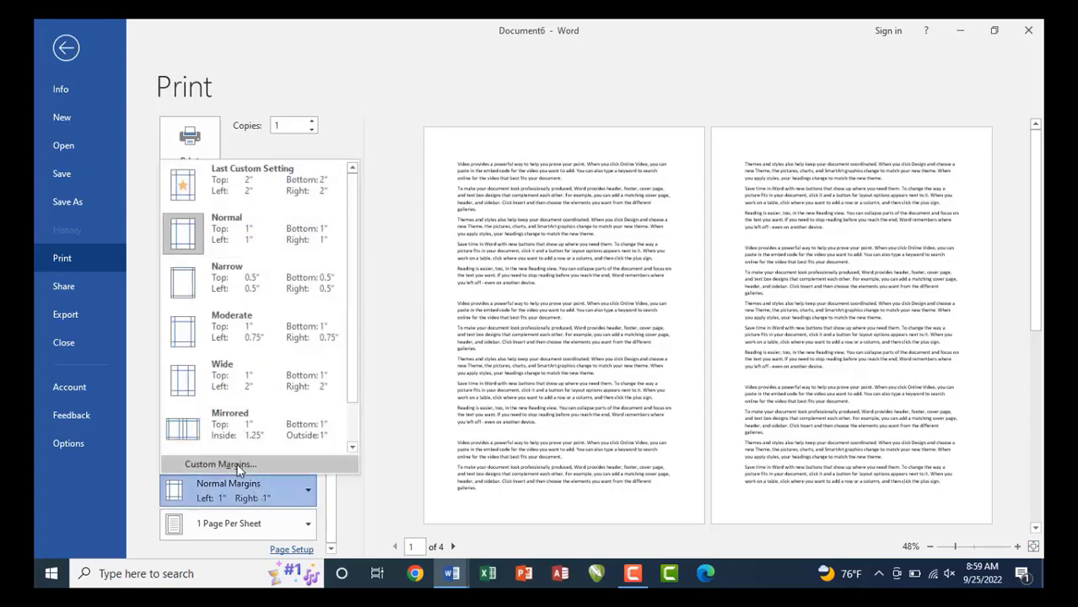
pyautogui.click(221, 465)
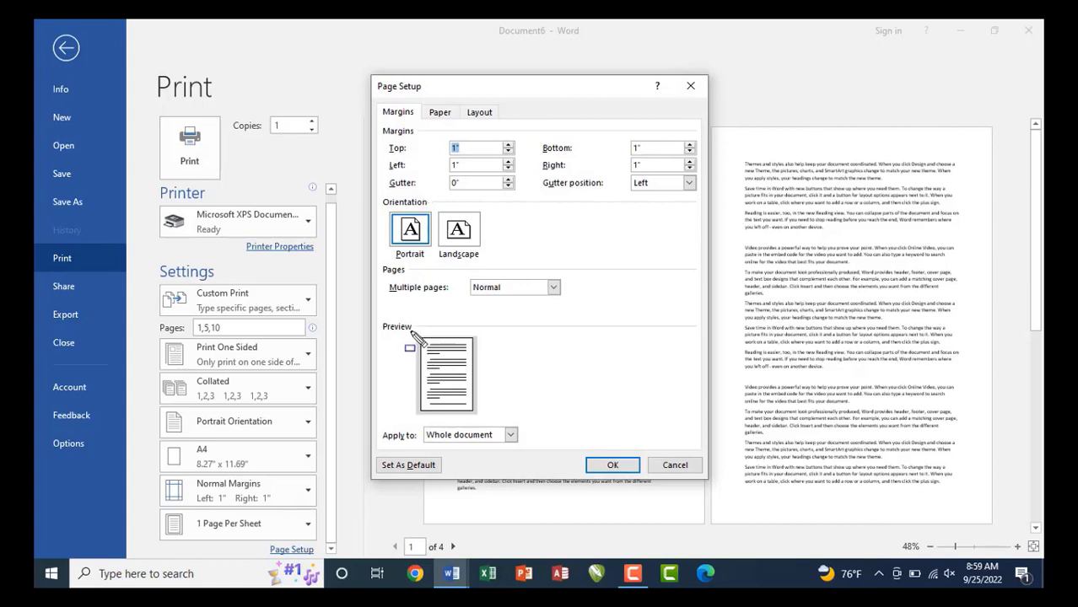
# Highlight the edges of the margin preview thumbnail in Page Setup.
pyautogui.moveTo(411, 334); pyautogui.dragTo(496, 418)
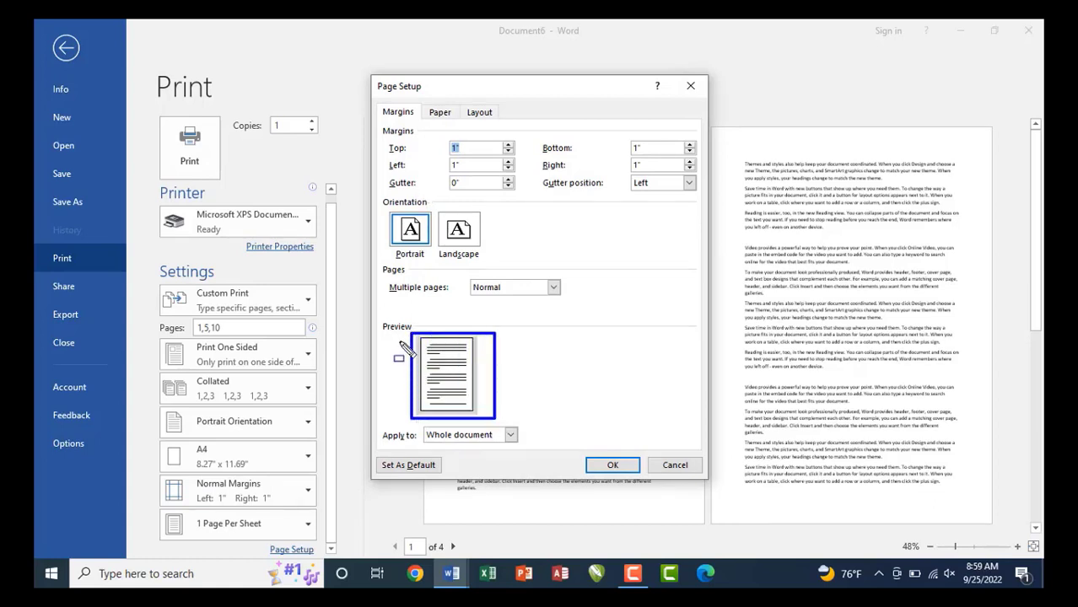
pyautogui.moveTo(419, 344)
pyautogui.mouseDown()
pyautogui.moveTo(423, 431)
pyautogui.moveTo(431, 422)
pyautogui.mouseUp()
pyautogui.press('Escape')
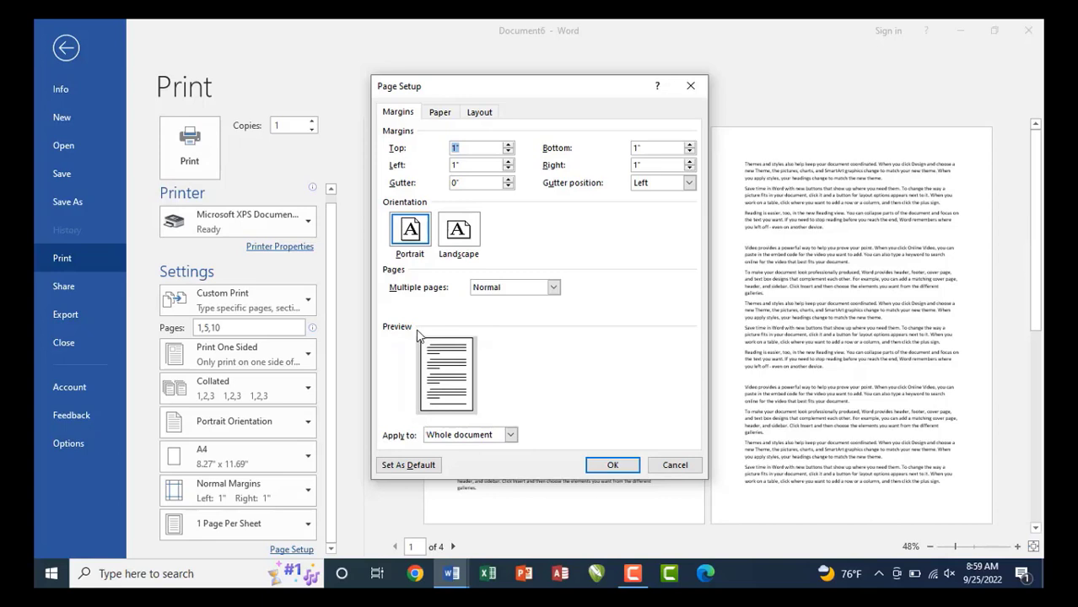
pyautogui.hotkey('ctrl', '2')
pyautogui.moveTo(415, 330); pyautogui.dragTo(485, 340)
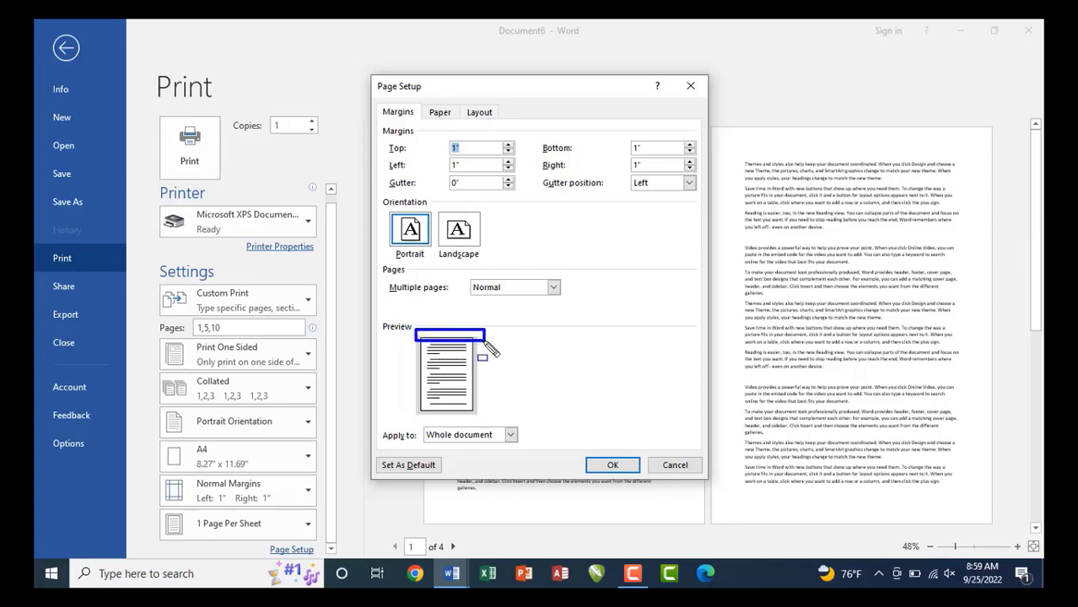
pyautogui.press('Escape')
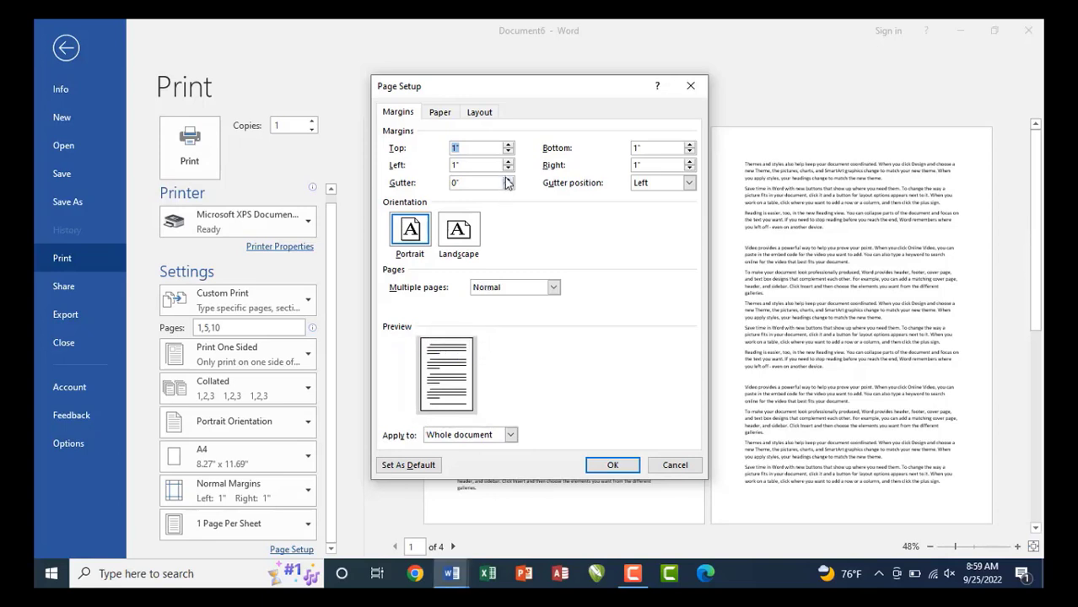
# Set the gutter to 1 inch and apply it to the document.
pyautogui.click(507, 180)
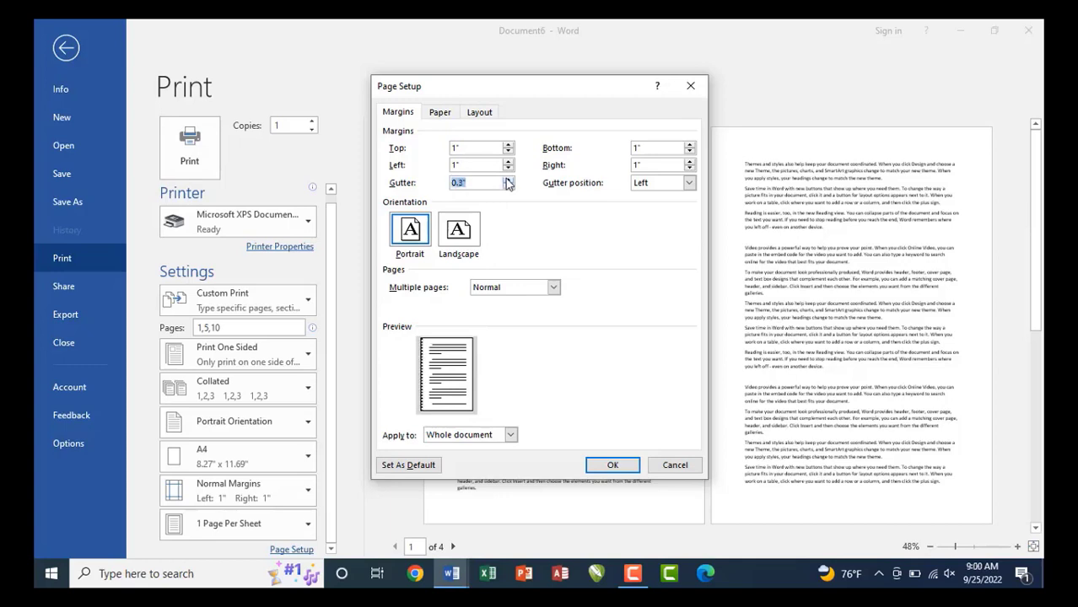
pyautogui.click(507, 181)
pyautogui.click(506, 180)
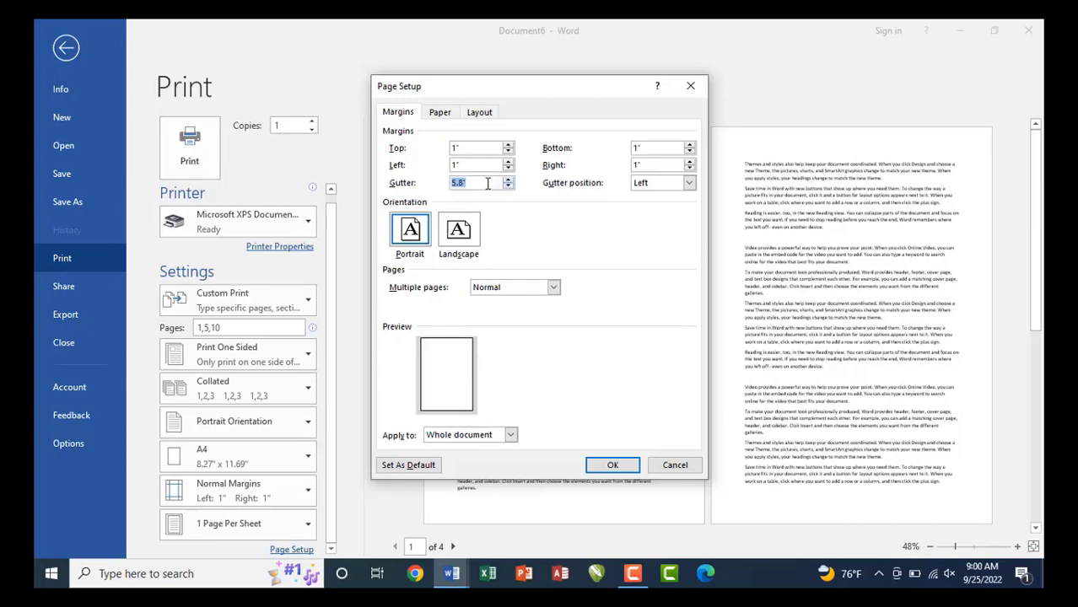
pyautogui.press('BackSpace')
pyautogui.write('1')
pyautogui.press('Return')
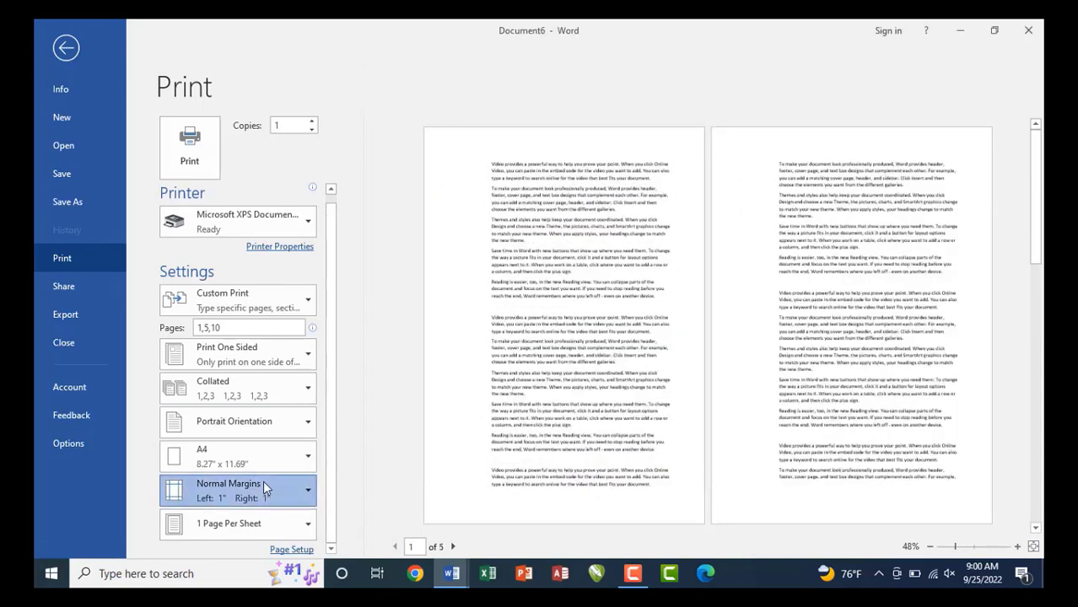
pyautogui.click(263, 486)
# Change the Gutter position from Left to Top in Page Setup and apply.
pyautogui.click(234, 464)
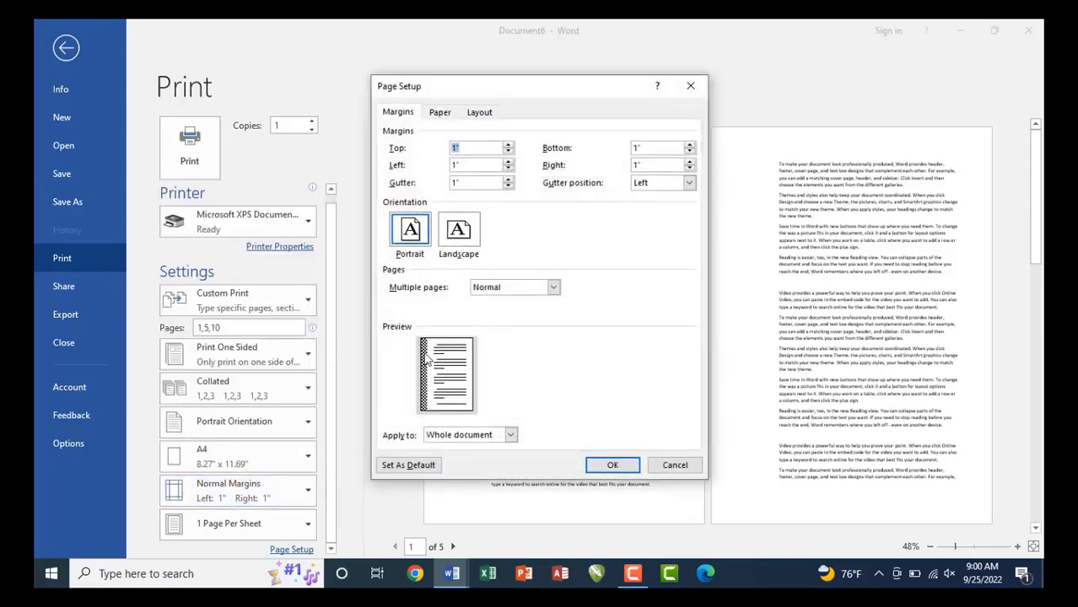
pyautogui.hotkey('ctrl', 'shift', 'd')
pyautogui.moveTo(413, 336)
pyautogui.mouseDown()
pyautogui.moveTo(431, 423)
pyautogui.moveTo(430, 411)
pyautogui.mouseUp()
pyautogui.hotkey('ctrl', 'shift', 'd')
pyautogui.moveTo(534, 174)
pyautogui.mouseDown()
pyautogui.moveTo(608, 197)
pyautogui.moveTo(697, 197)
pyautogui.mouseUp()
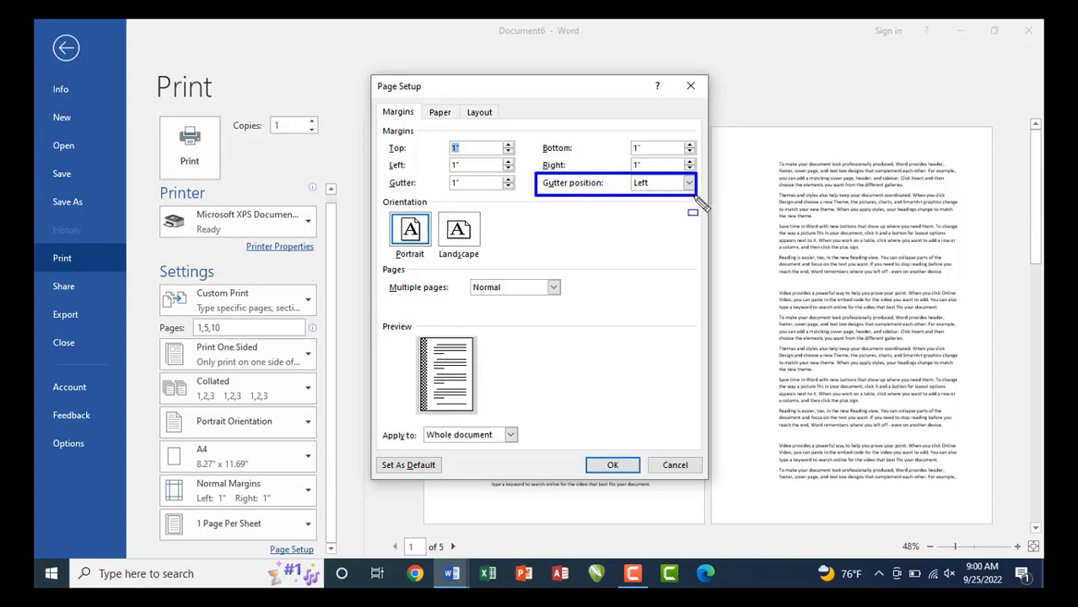
pyautogui.press('Escape')
pyautogui.click(691, 189)
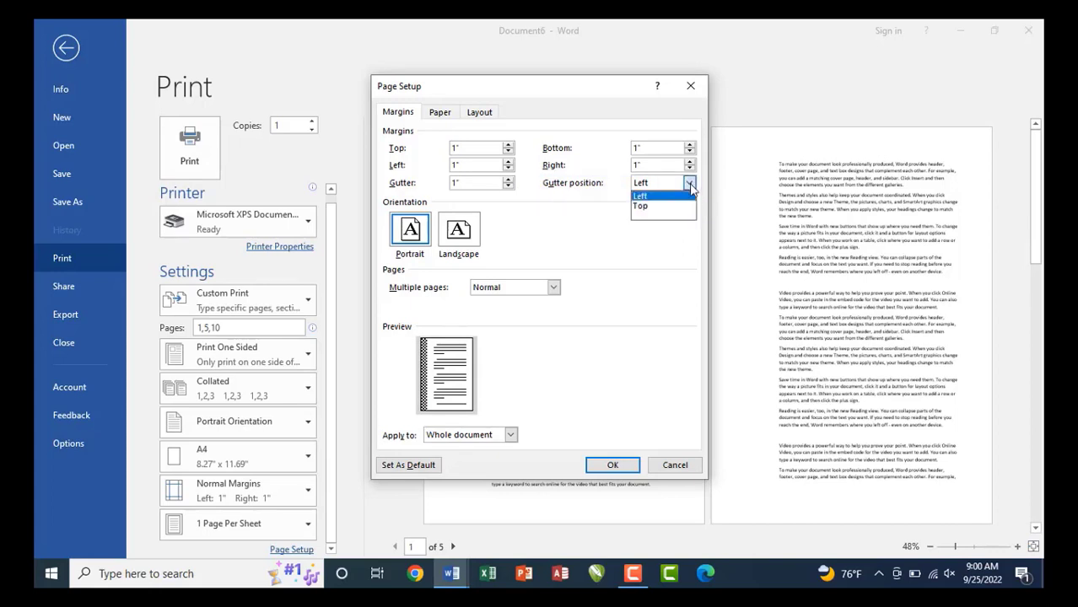
pyautogui.click(654, 209)
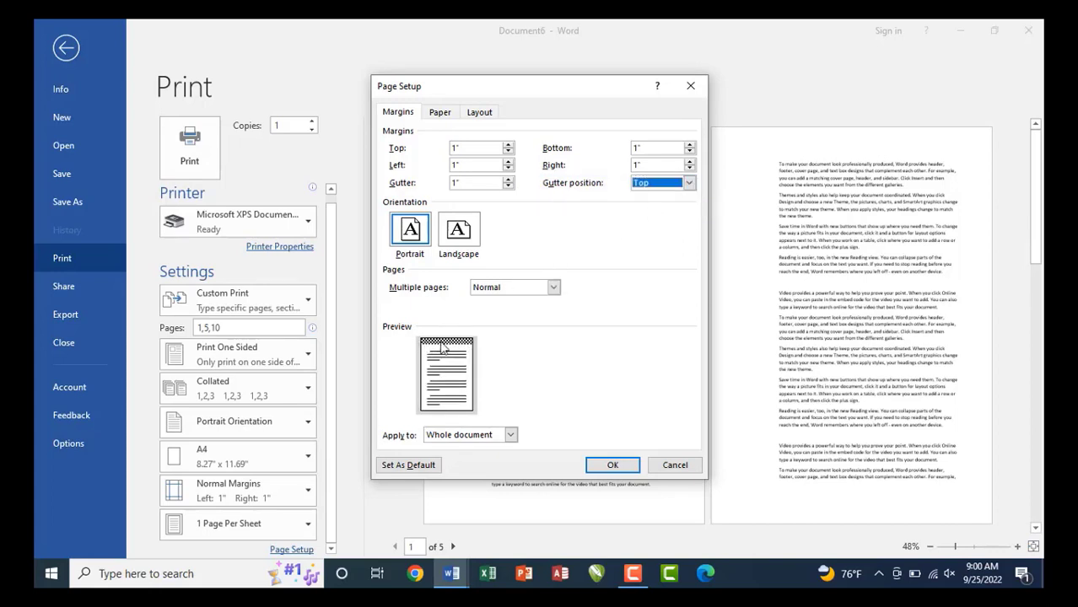
pyautogui.click(597, 466)
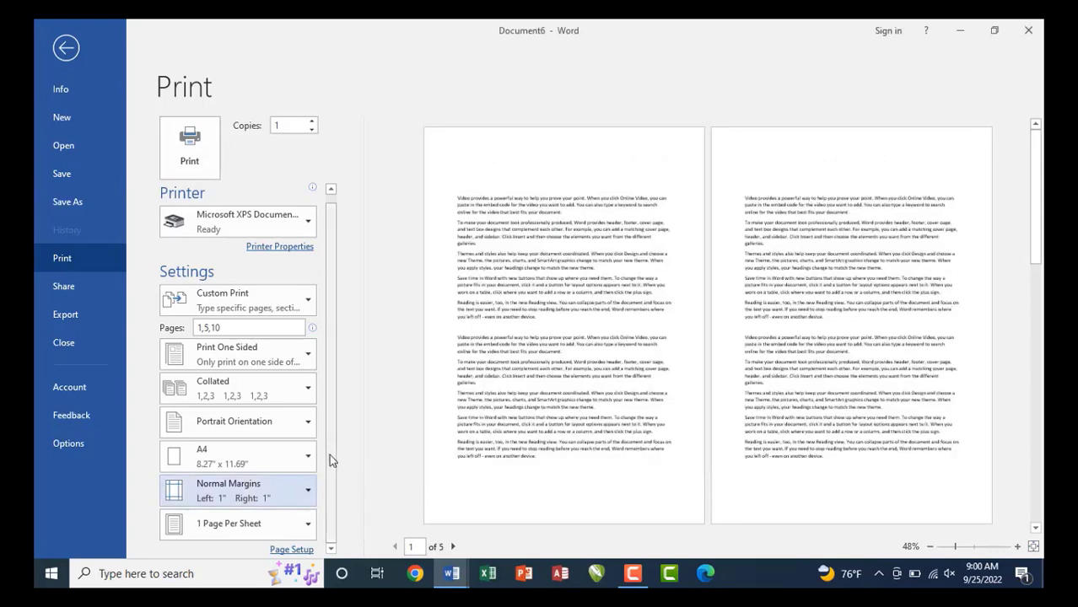
pyautogui.click(256, 533)
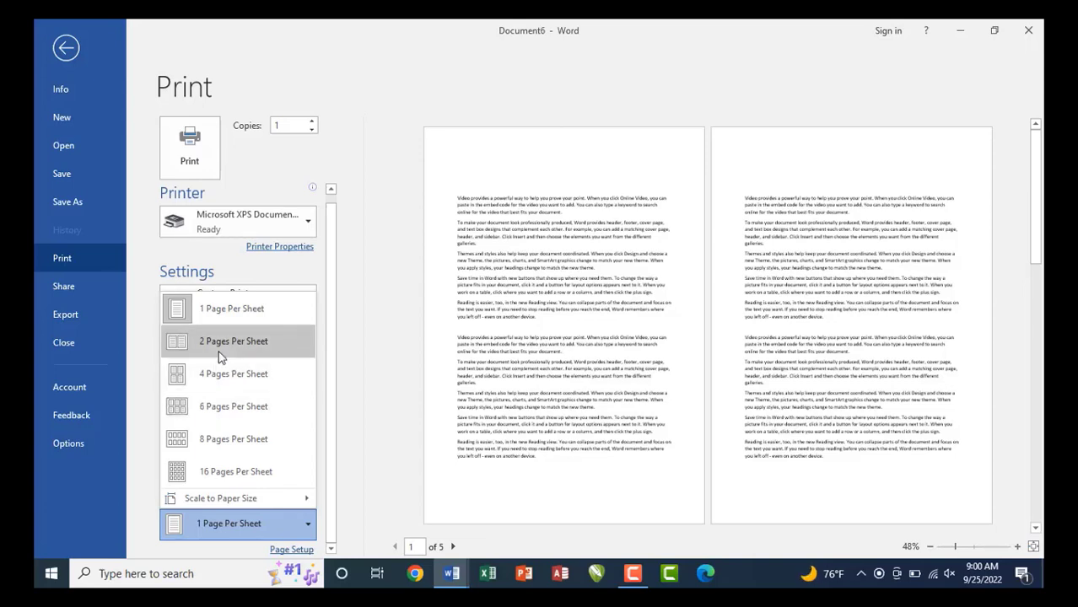
pyautogui.press('Escape')
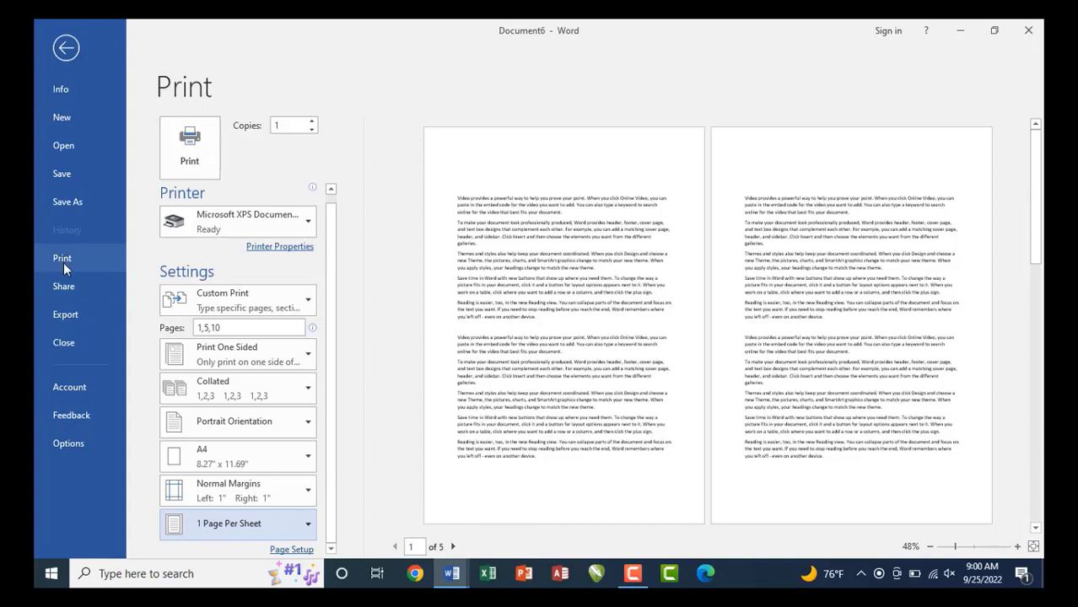
pyautogui.hotkey('ctrl', 'shift', 'd')
pyautogui.moveTo(38, 248); pyautogui.dragTo(103, 270)
pyautogui.press('Escape')
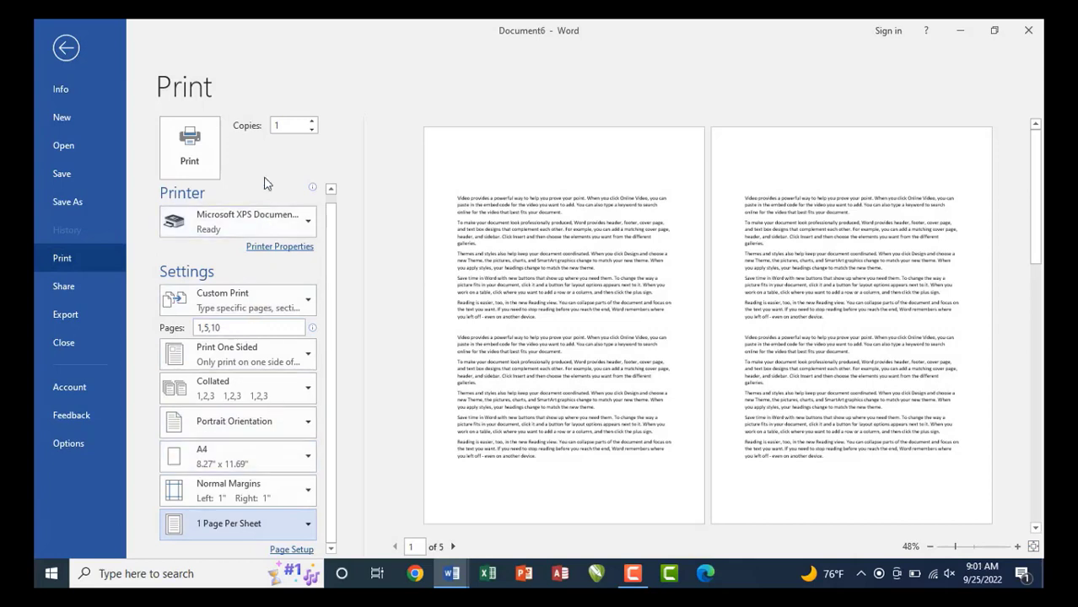
# Replace the Copies value on the Print page with 5.
pyautogui.doubleClick(288, 125)
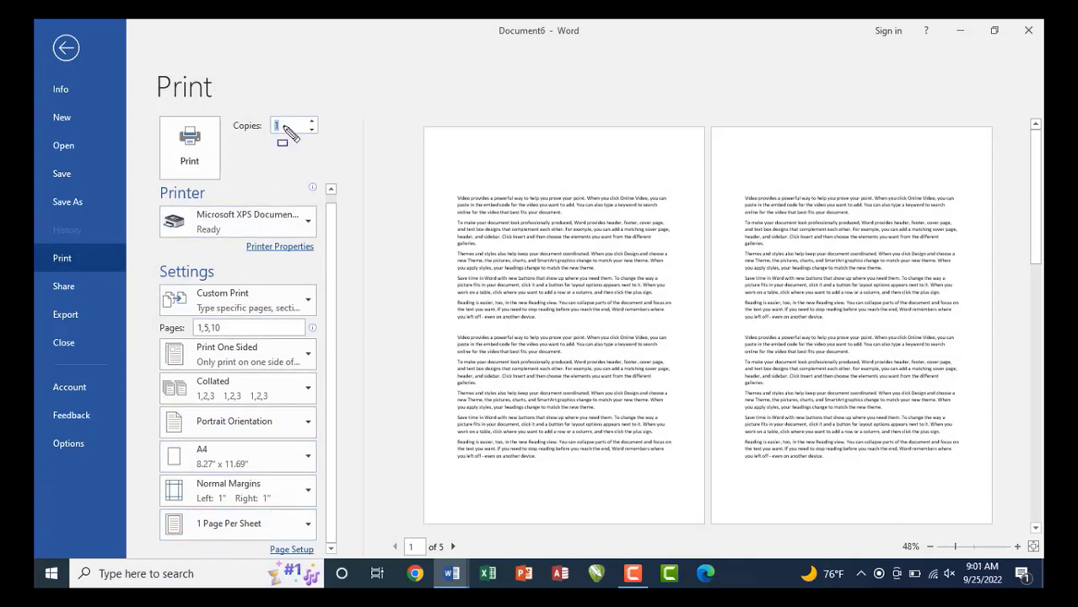
pyautogui.hotkey('ctrl', '2')
pyautogui.moveTo(262, 110); pyautogui.dragTo(330, 142)
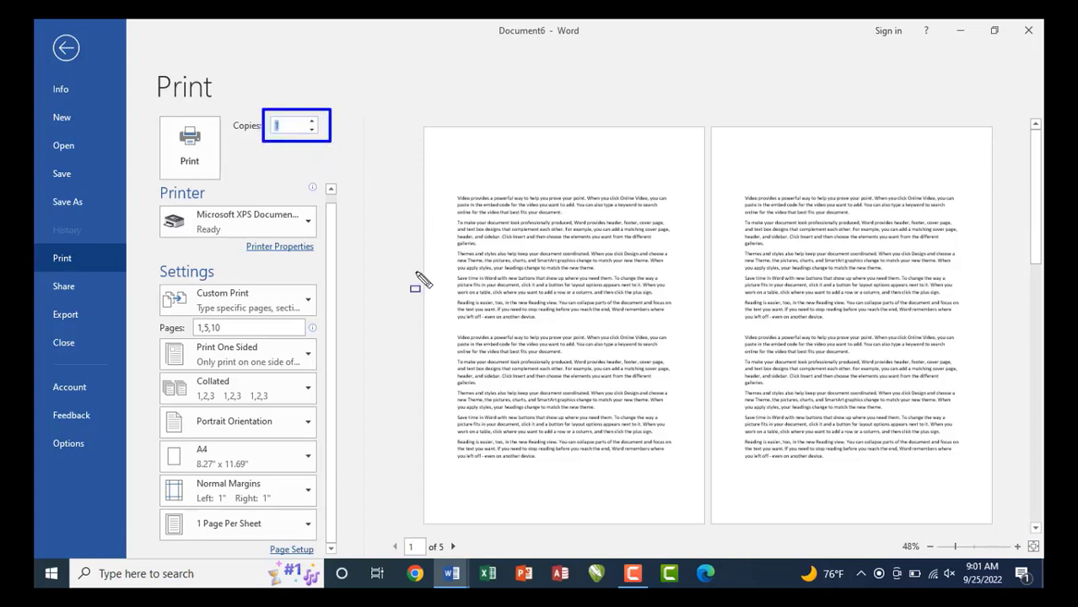
pyautogui.press('Escape')
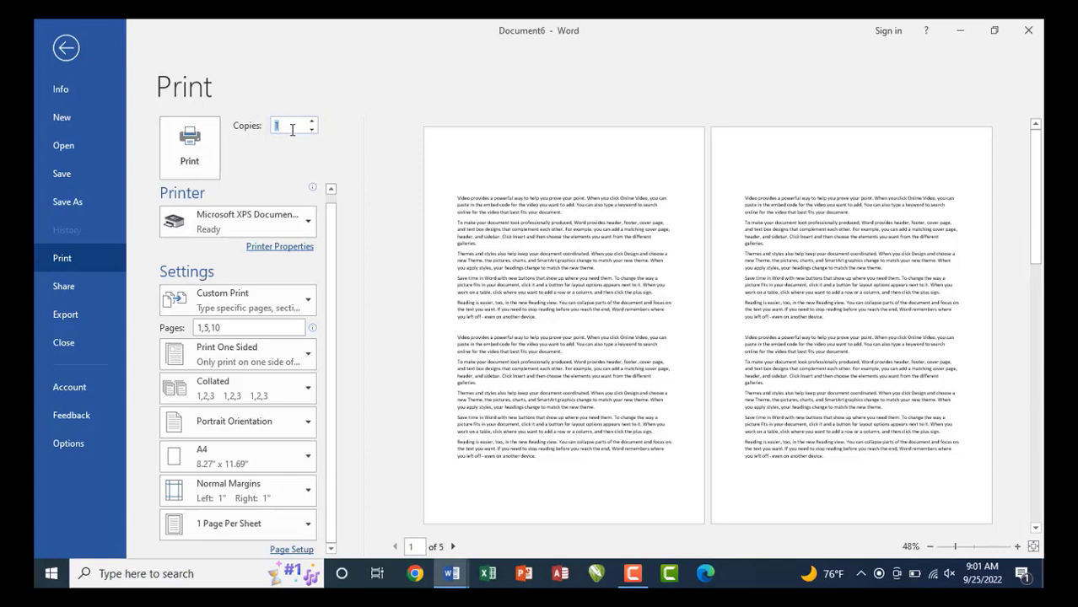
pyautogui.write('5')
pyautogui.hotkey('ctrl', 'shift', 'd')
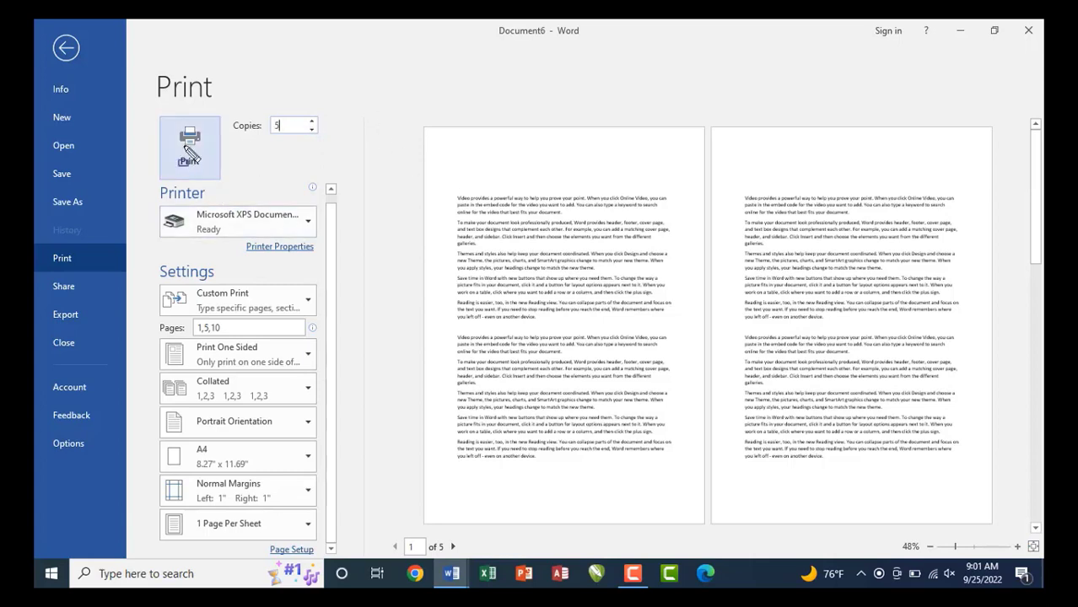
pyautogui.moveTo(159, 115); pyautogui.dragTo(222, 178)
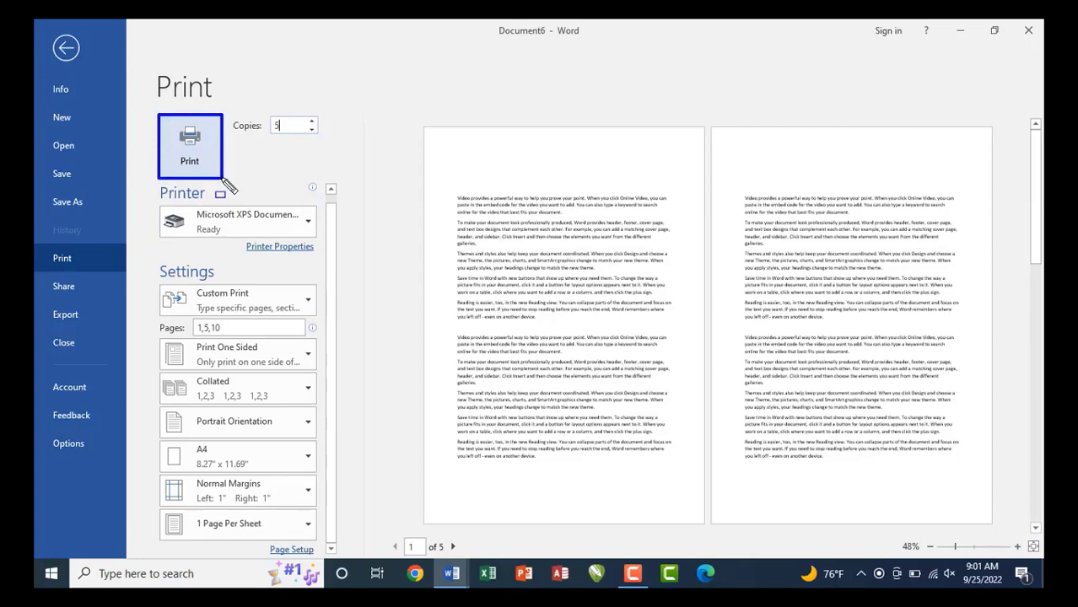
pyautogui.press('Escape')
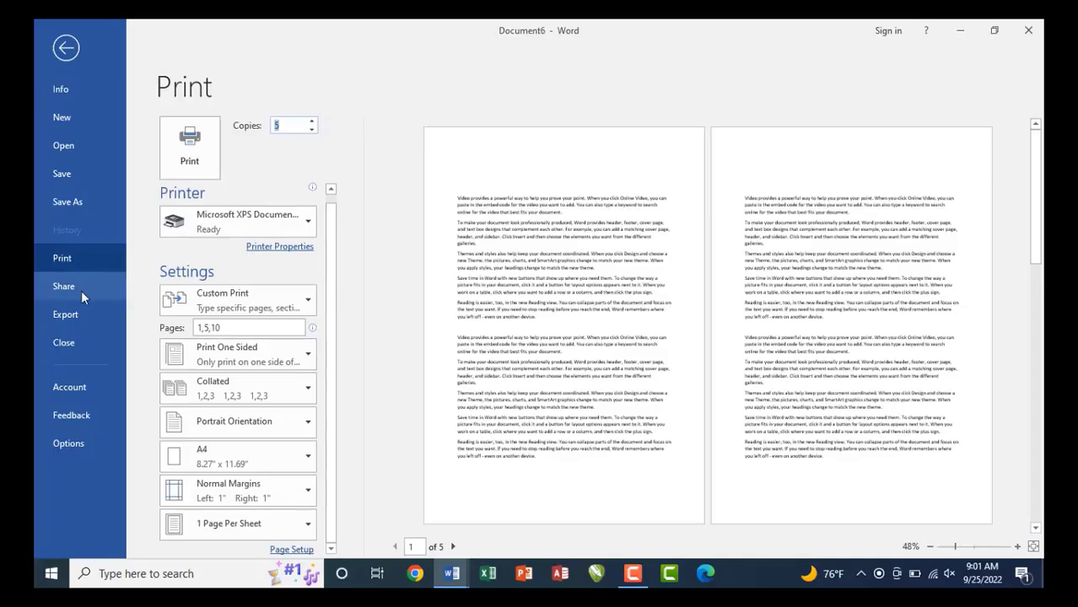
# Show the Share page and highlight each of its sharing options.
pyautogui.click(81, 290)
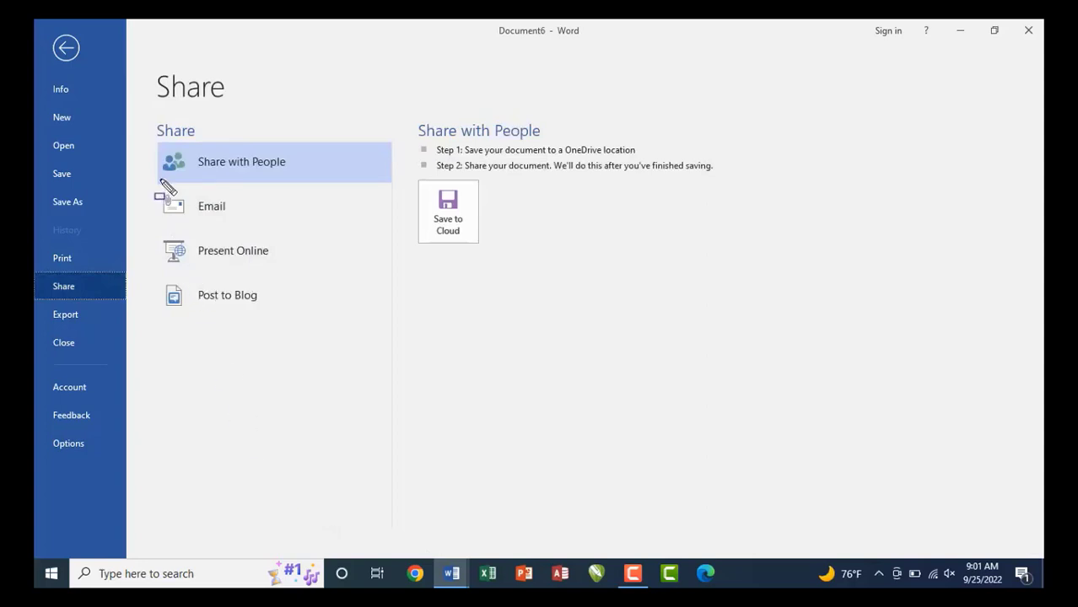
pyautogui.moveTo(146, 137); pyautogui.dragTo(334, 187)
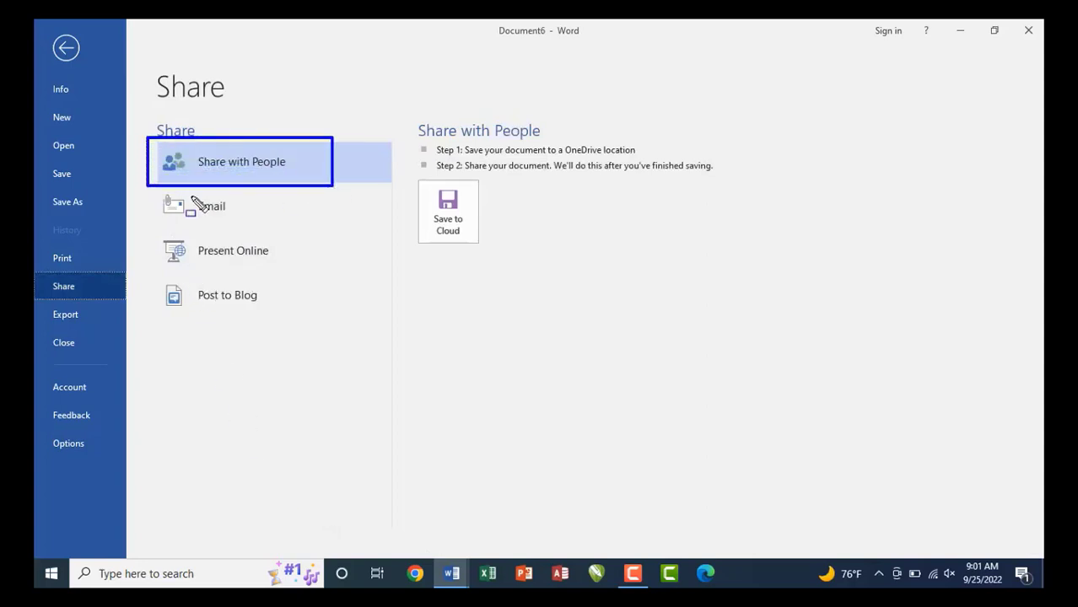
pyautogui.moveTo(139, 190); pyautogui.dragTo(271, 229)
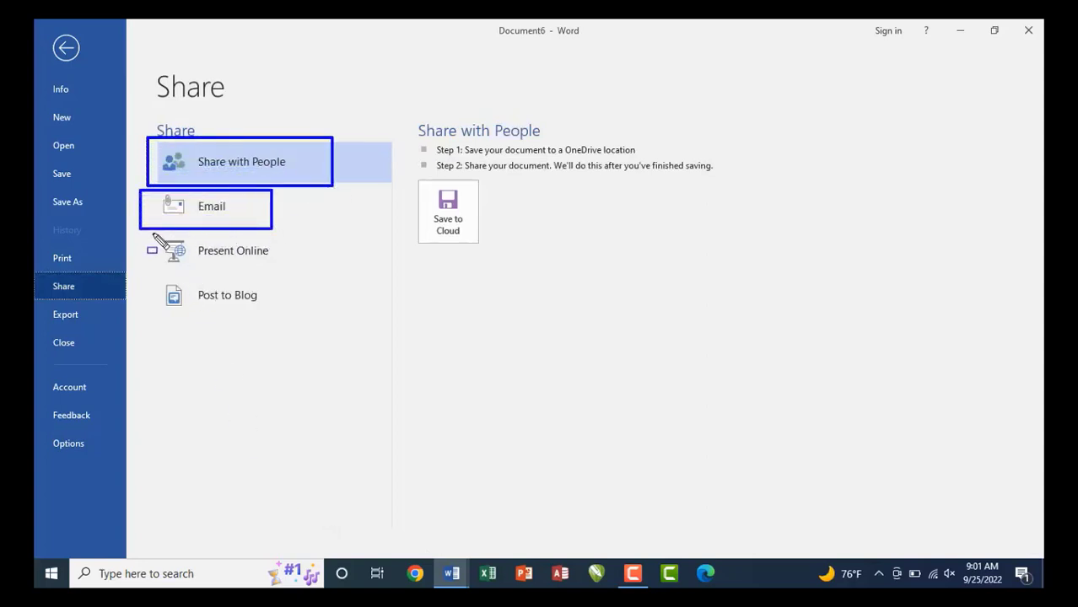
pyautogui.moveTo(153, 233); pyautogui.dragTo(279, 268)
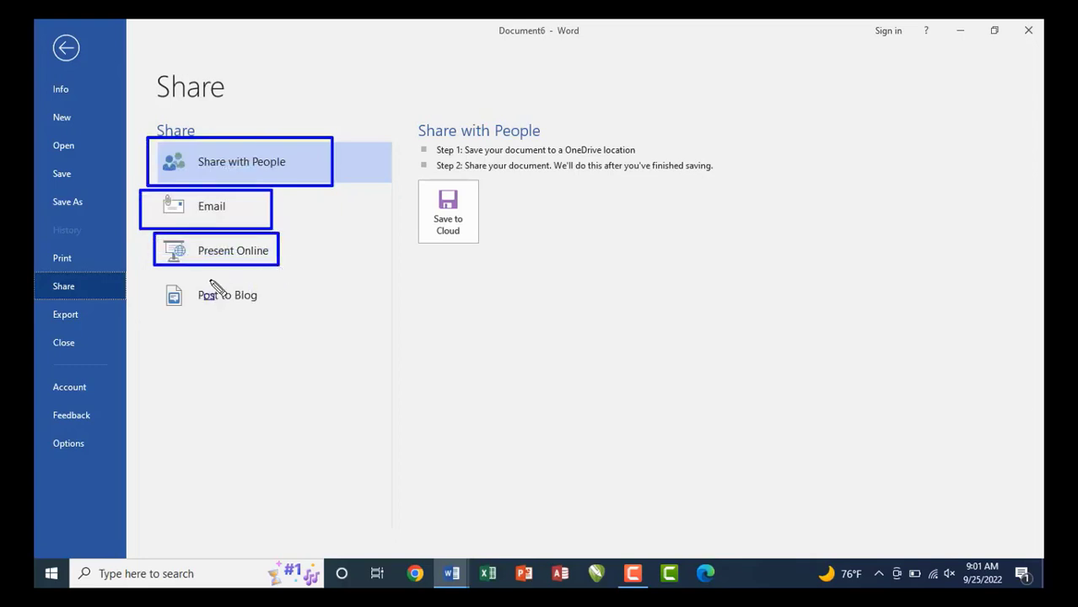
pyautogui.moveTo(160, 279); pyautogui.dragTo(279, 314)
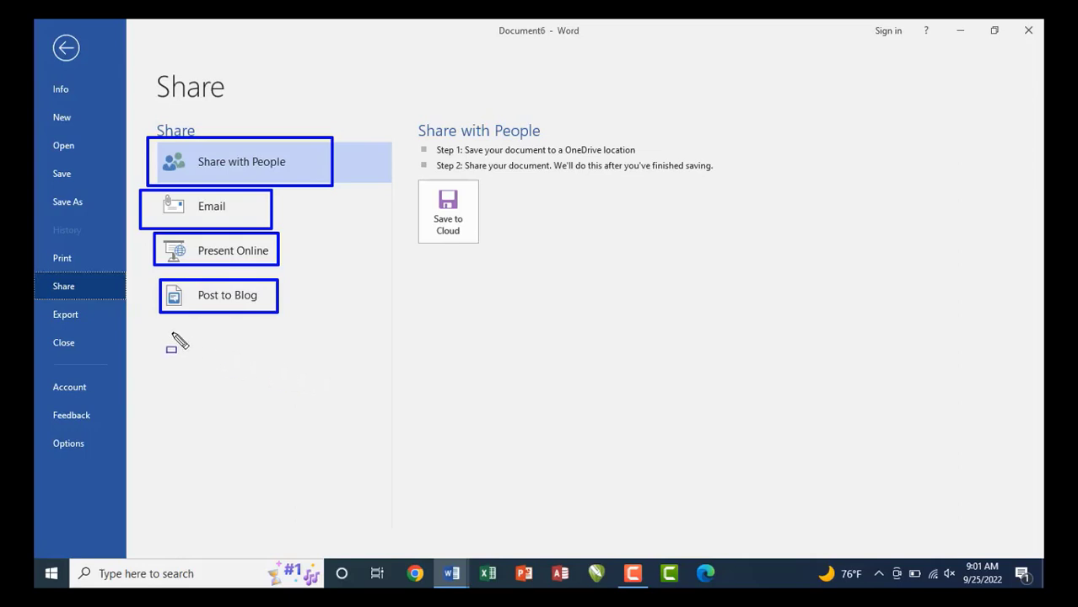
pyautogui.press('Escape')
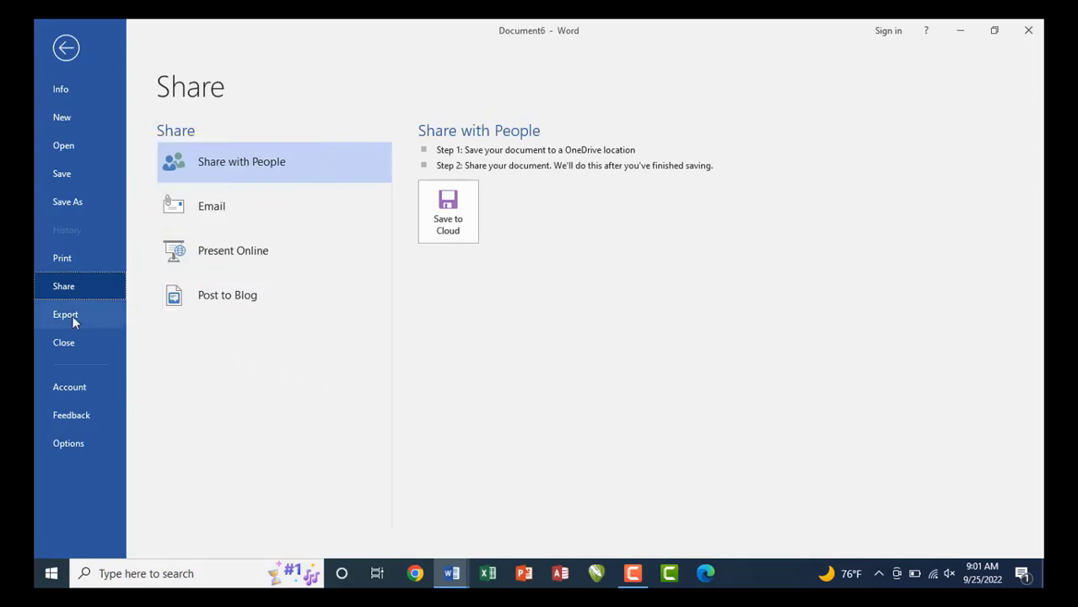
# Go to Export and choose Create PDF/XPS to start publishing.
pyautogui.click(72, 315)
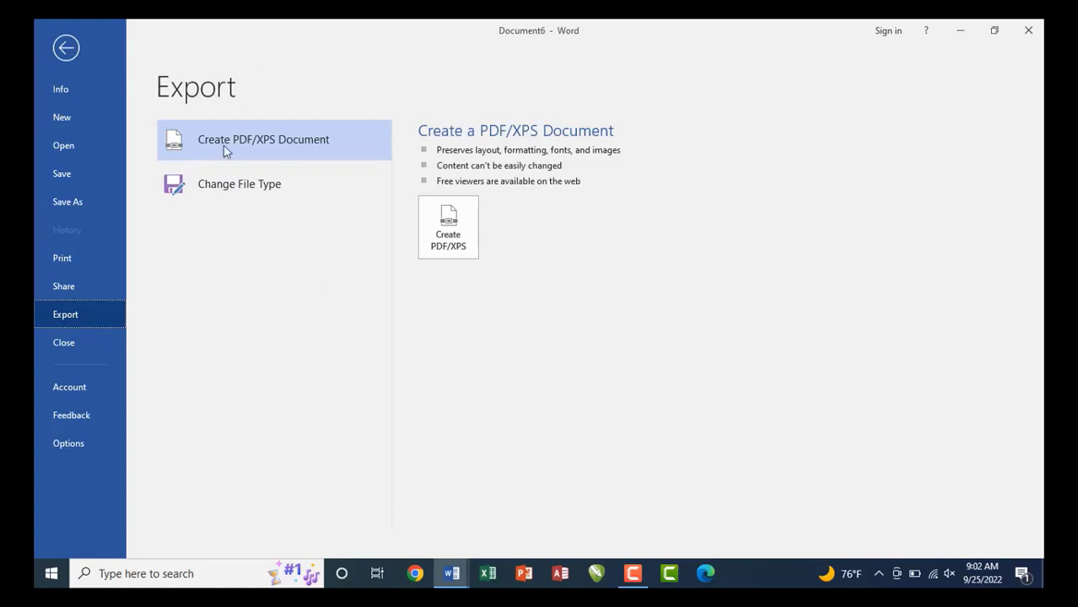
pyautogui.moveTo(175, 120); pyautogui.dragTo(353, 156)
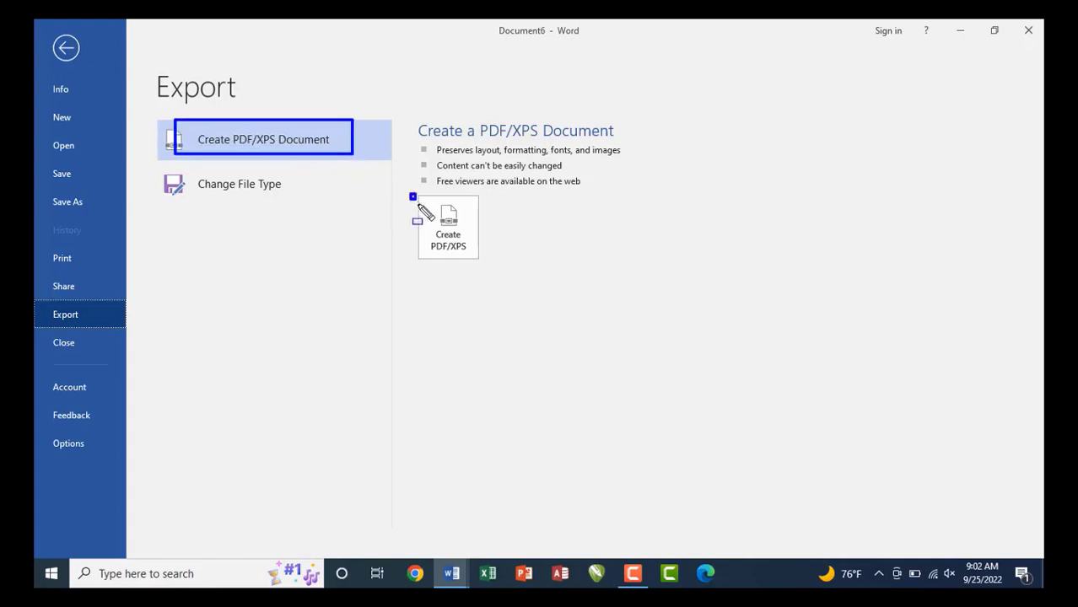
pyautogui.moveTo(410, 194); pyautogui.dragTo(476, 267)
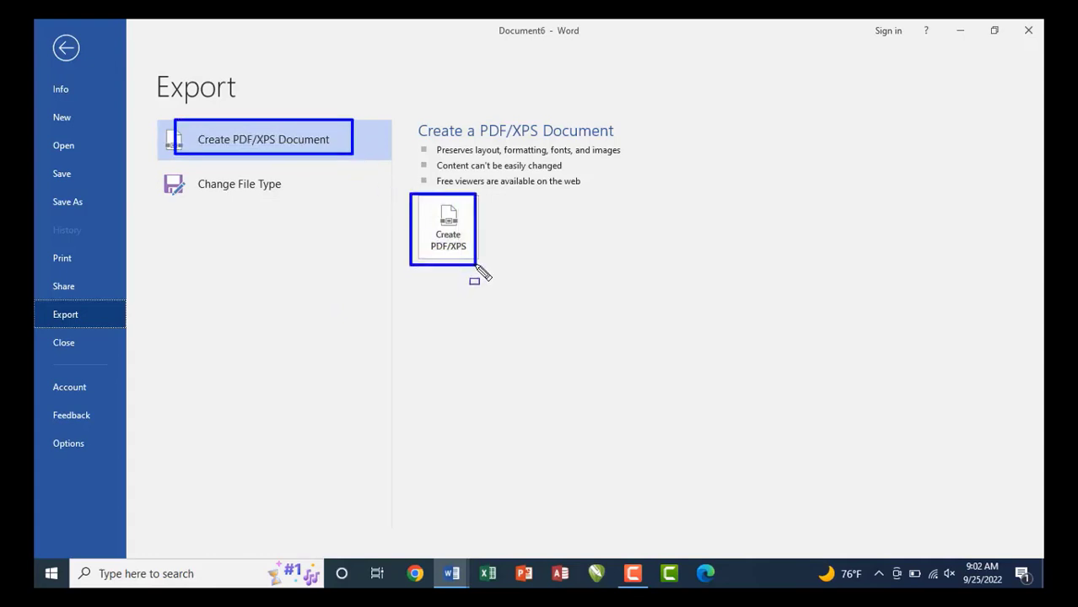
pyautogui.press('Escape')
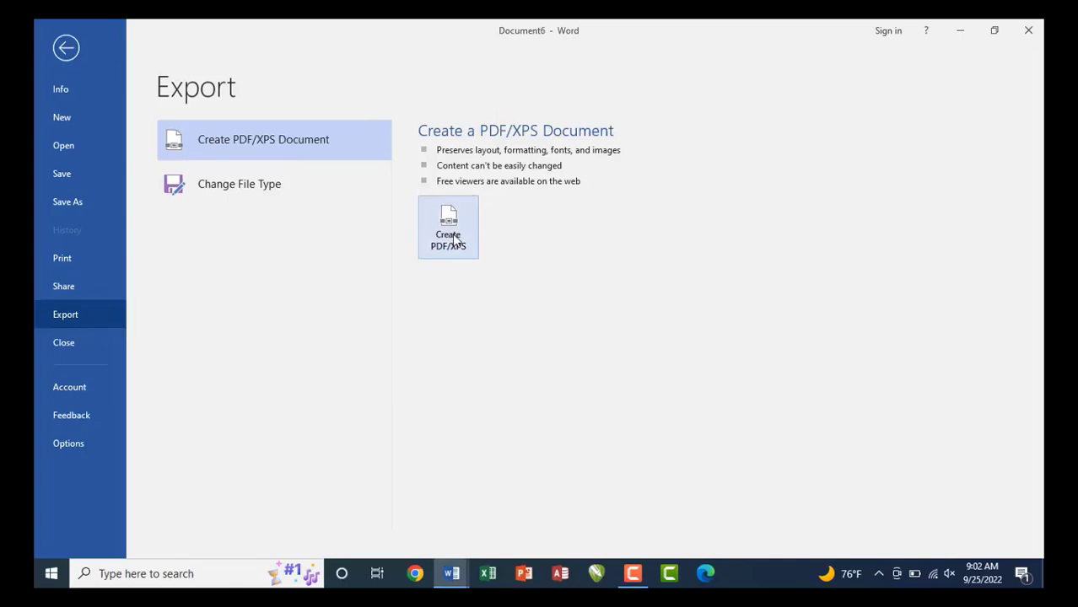
pyautogui.click(454, 240)
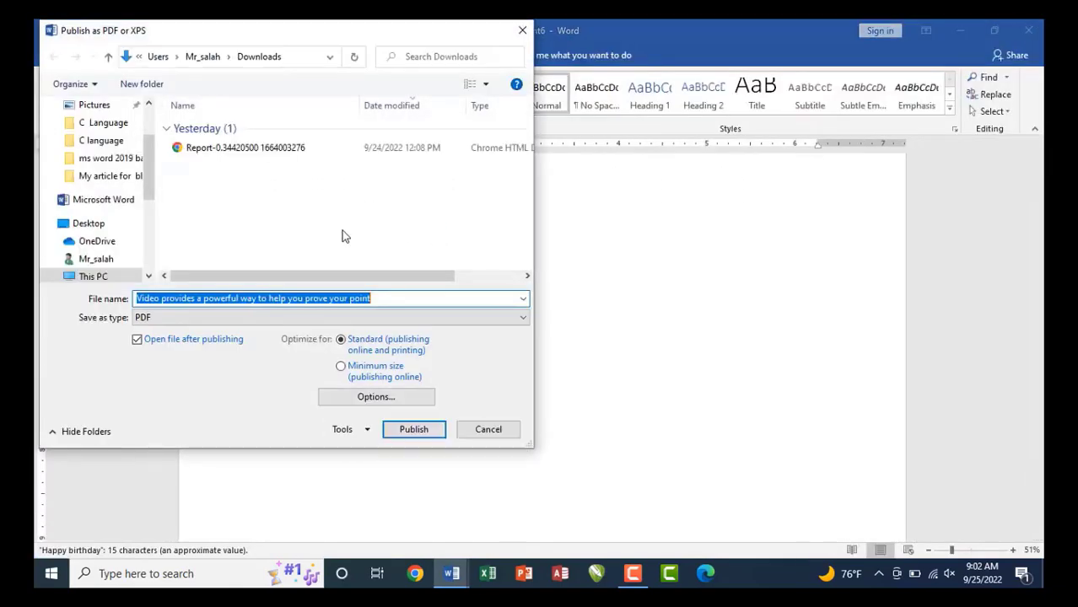
# Publish the document to the Desktop as 'print pdf' and maximize the browser showing it.
pyautogui.moveTo(223, 36); pyautogui.dragTo(388, 98)
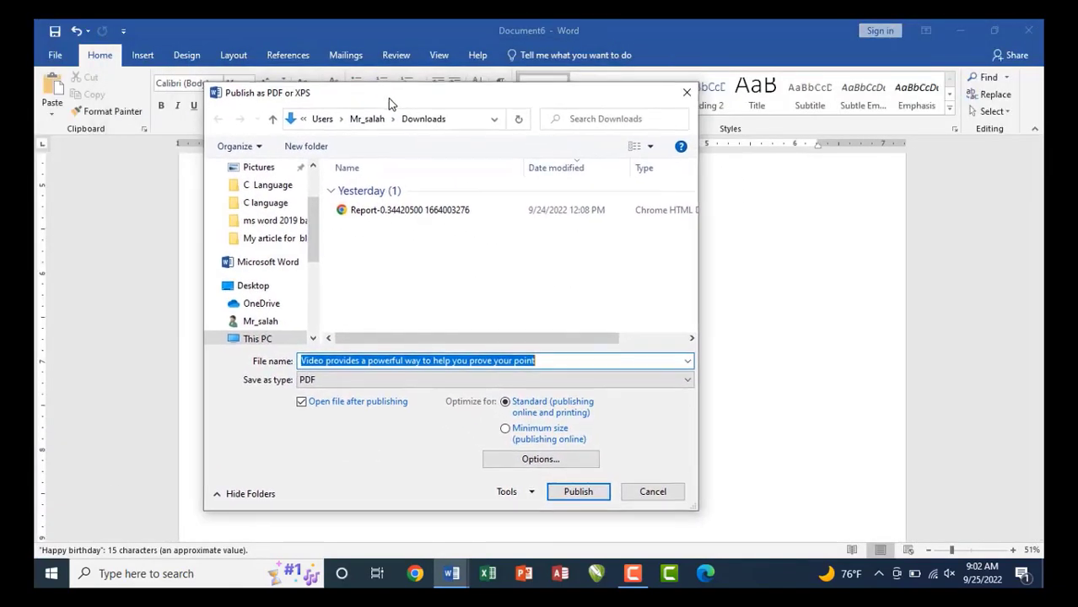
pyautogui.moveTo(313, 221); pyautogui.dragTo(313, 190)
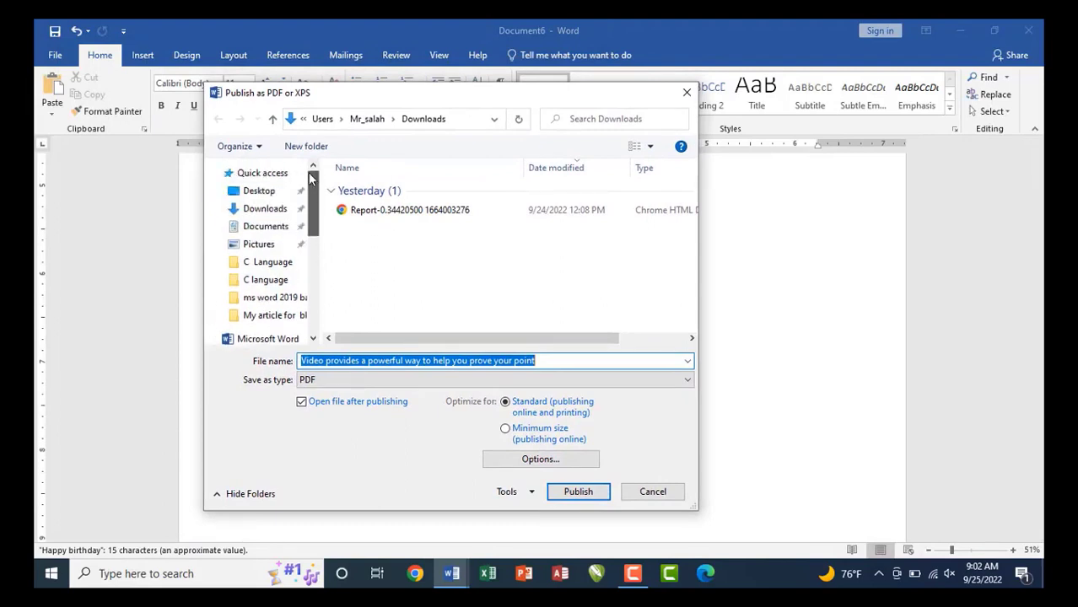
pyautogui.click(257, 191)
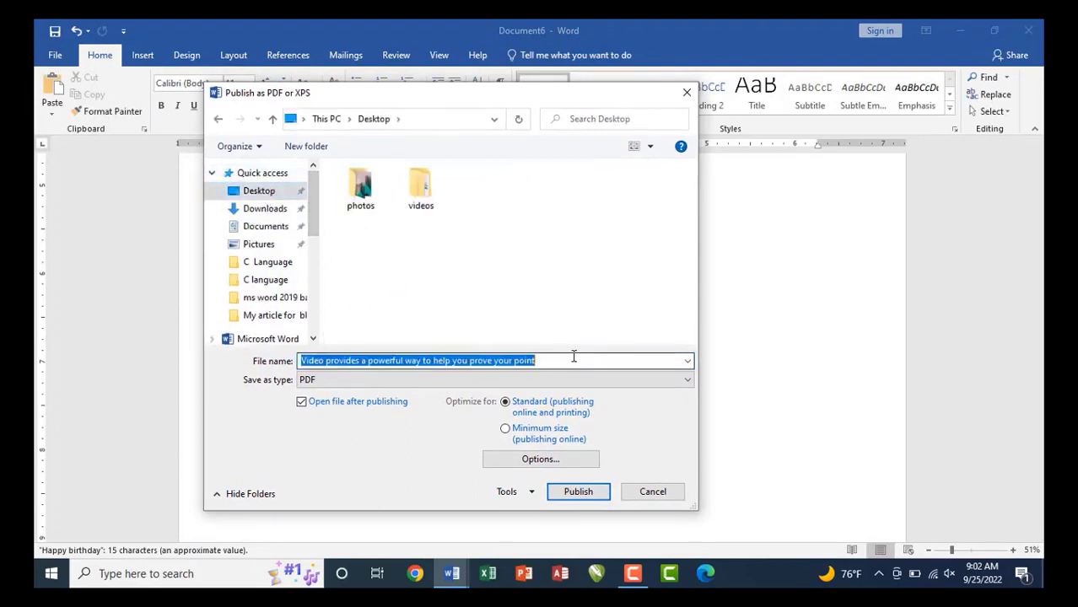
pyautogui.write('print pdf')
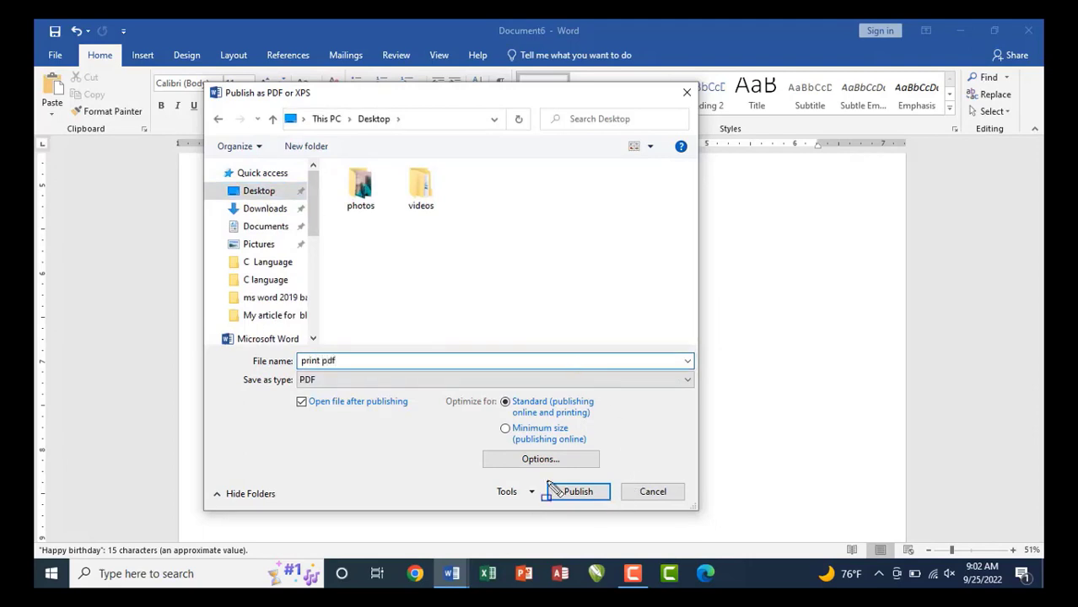
pyautogui.moveTo(540, 478); pyautogui.dragTo(605, 504)
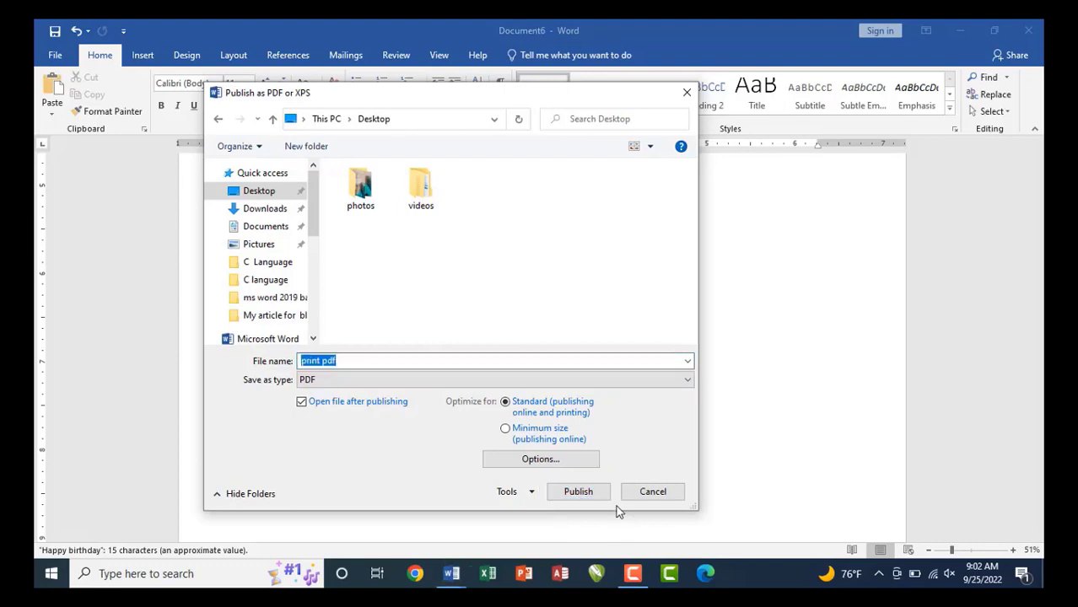
pyautogui.click(584, 496)
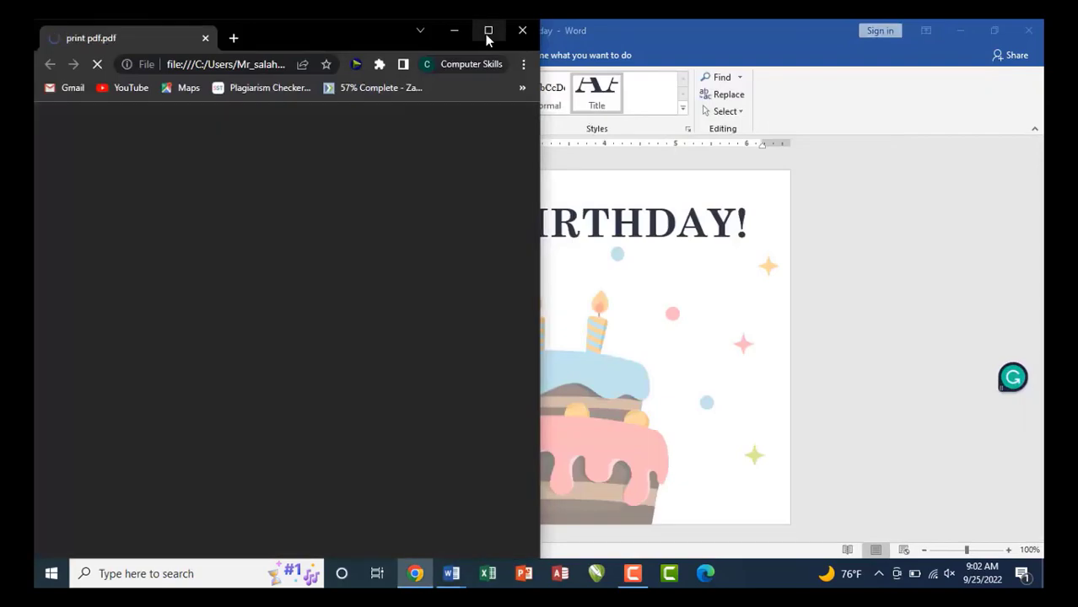
pyautogui.click(485, 34)
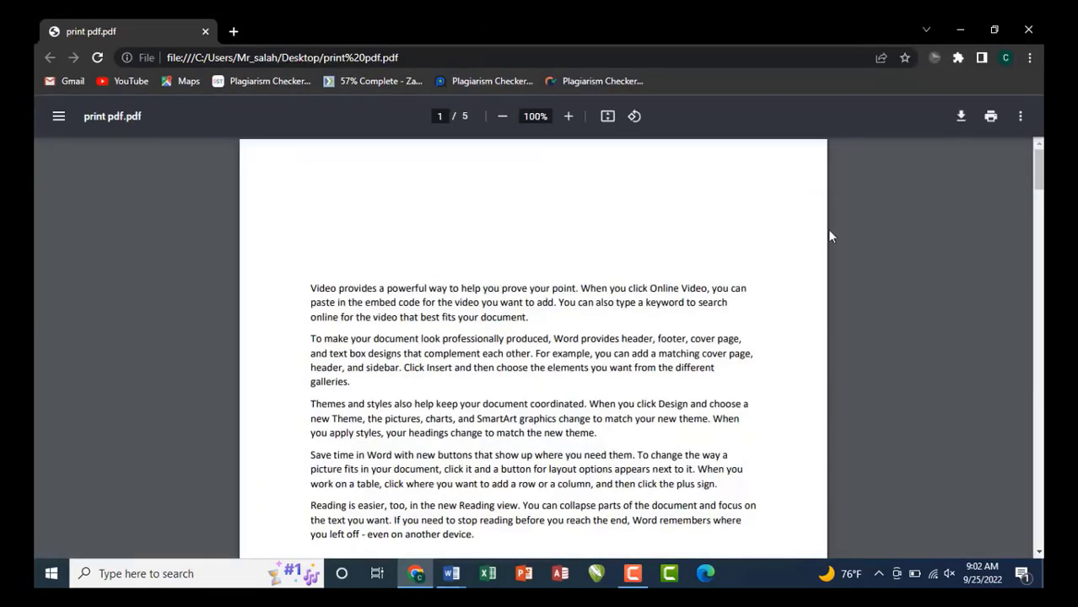
# Scroll through print pdf.pdf in Chrome, then close the browser.
pyautogui.moveTo(1039, 169); pyautogui.dragTo(1039, 409)
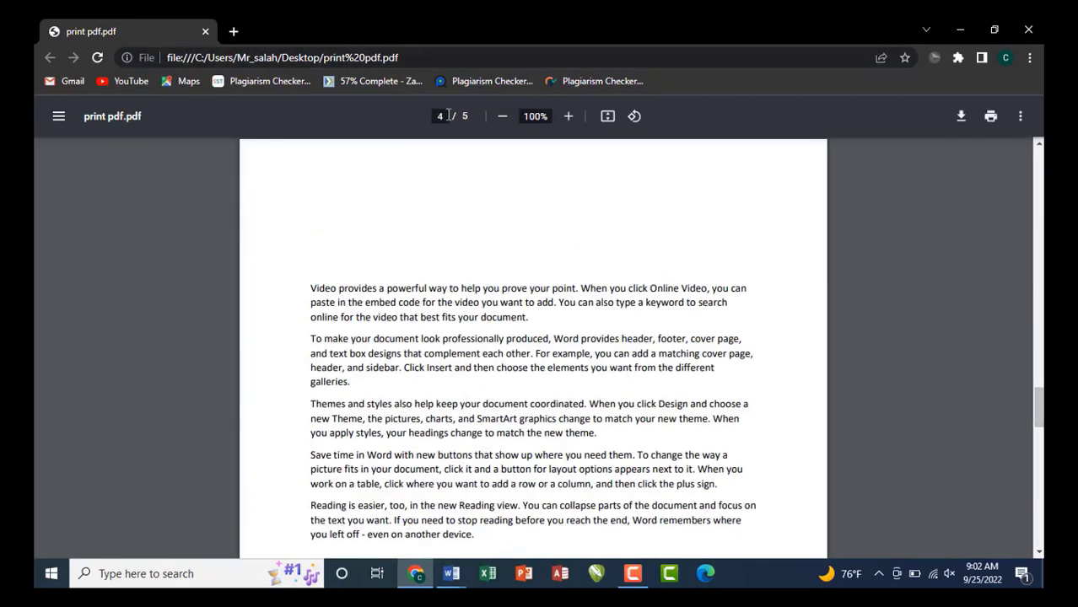
pyautogui.click(1030, 31)
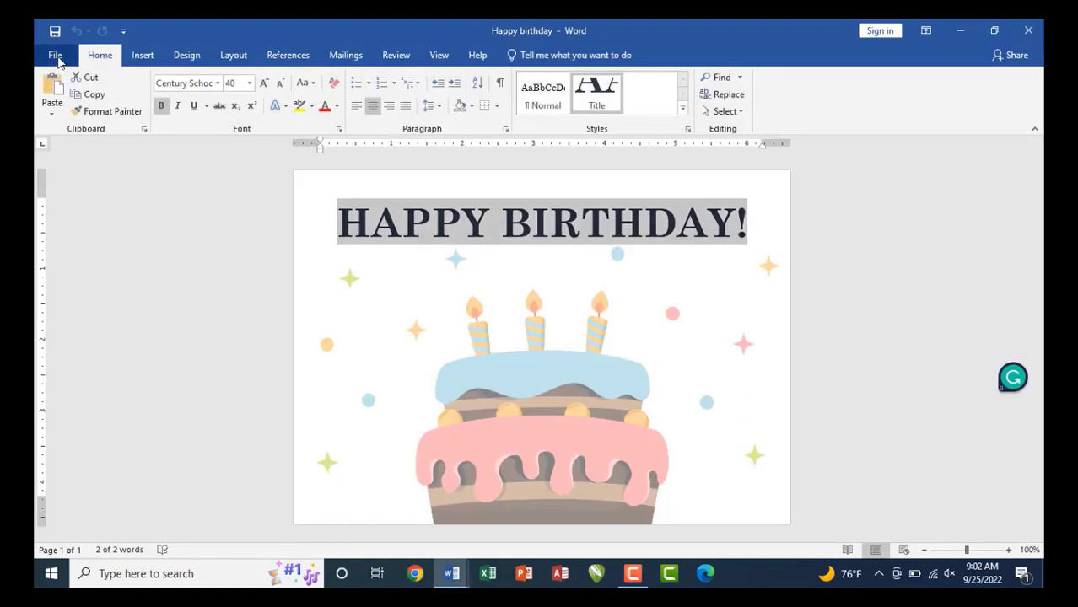
# Close the Happy birthday document and show the Info page for the blank Document3.
pyautogui.click(55, 57)
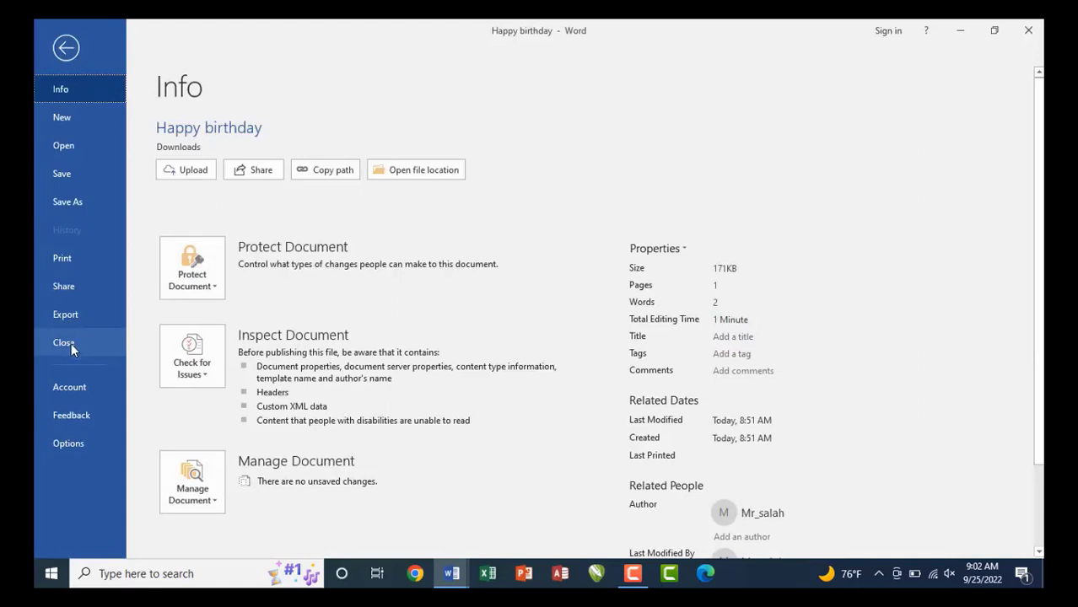
pyautogui.click(63, 342)
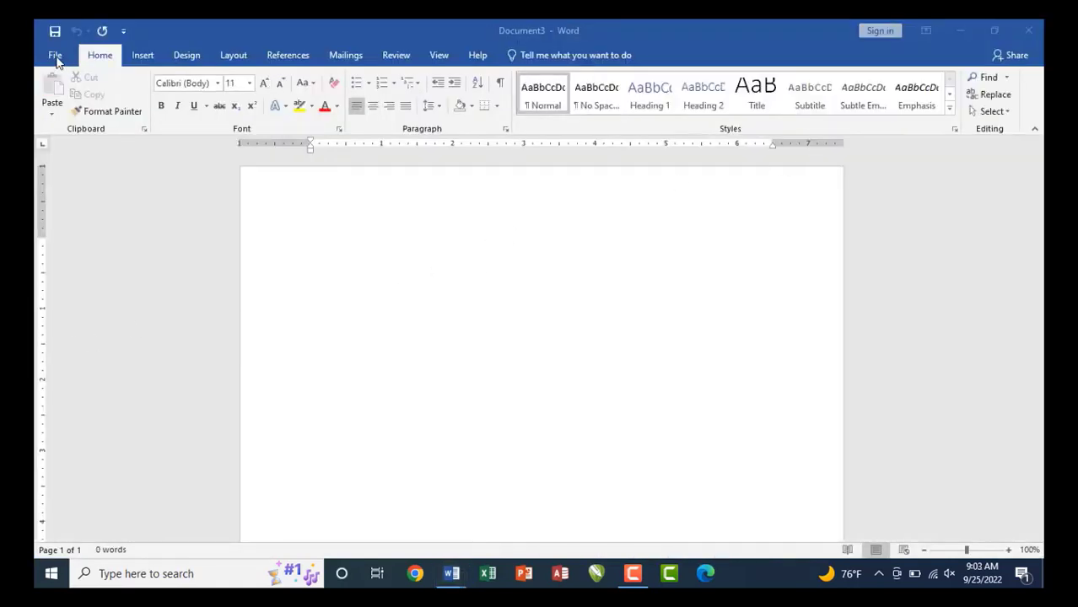
pyautogui.click(56, 56)
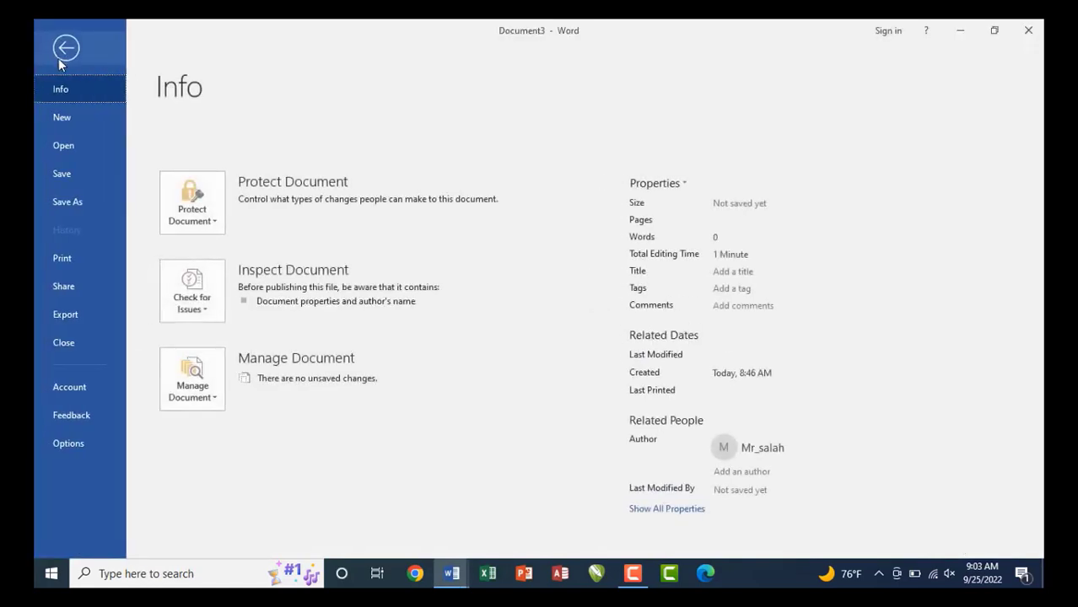
# Show the Account page and look over the product information.
pyautogui.click(75, 383)
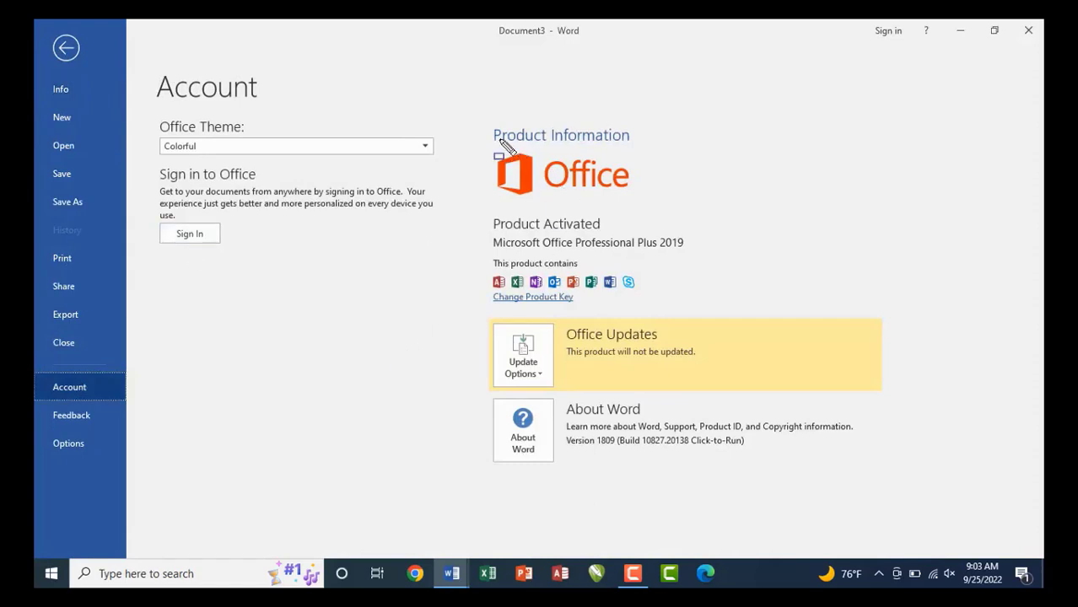
pyautogui.moveTo(482, 121); pyautogui.dragTo(892, 461)
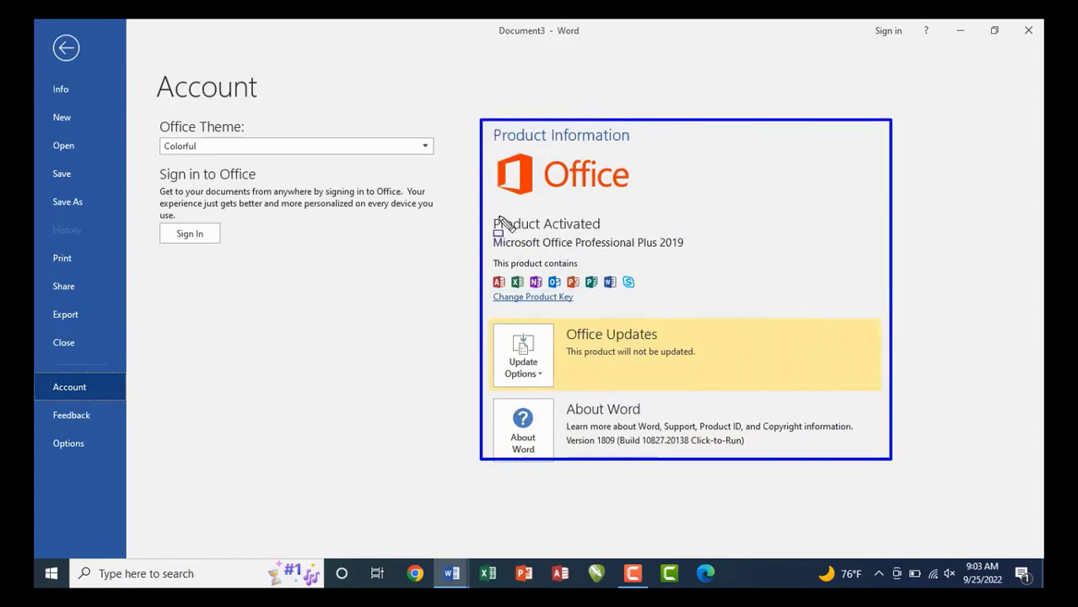
pyautogui.moveTo(485, 207); pyautogui.dragTo(694, 252)
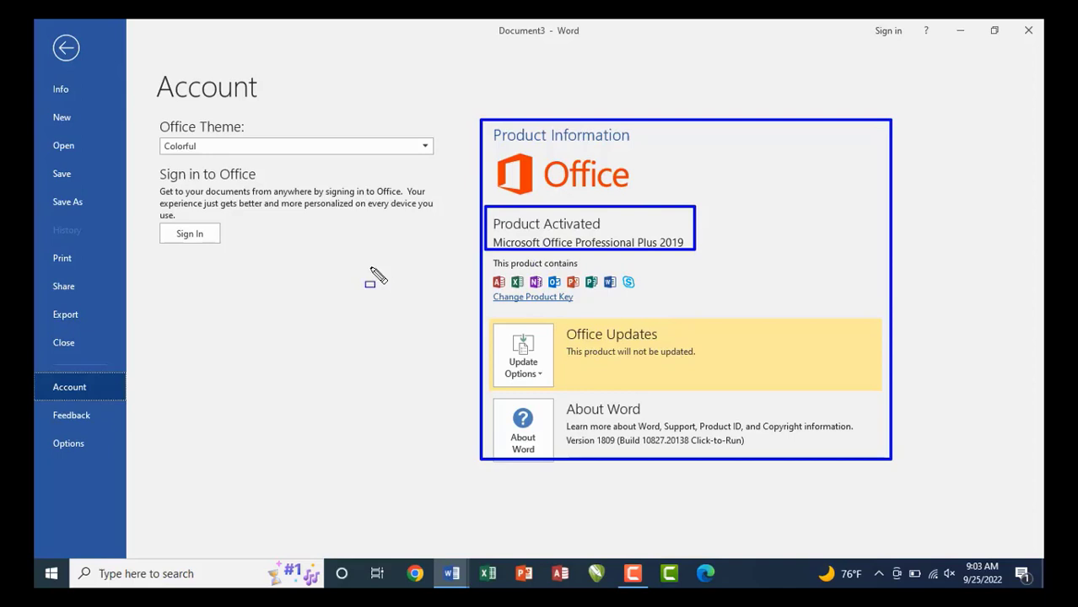
pyautogui.press('Escape')
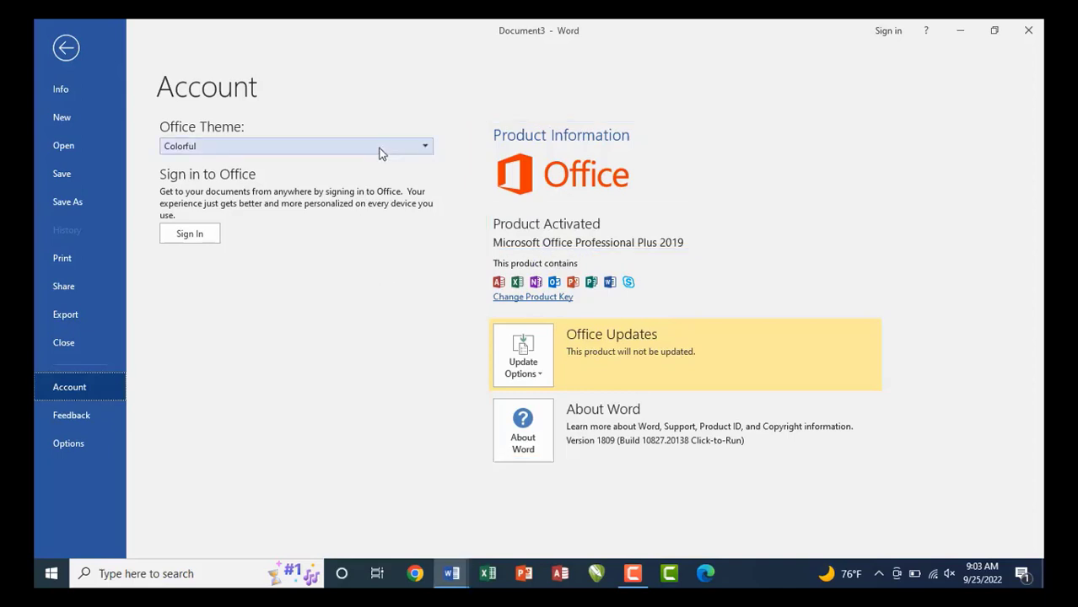
# Try the Dark Gray, Black and White Office themes, restore Colorful, then view Feedback.
pyautogui.click(380, 149)
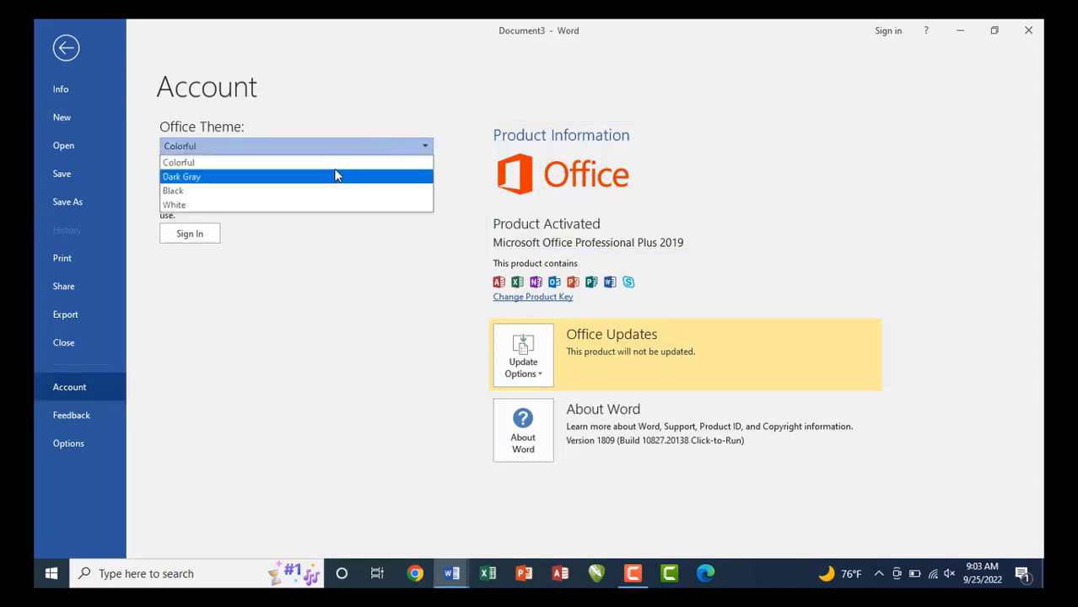
pyautogui.click(224, 177)
pyautogui.click(224, 150)
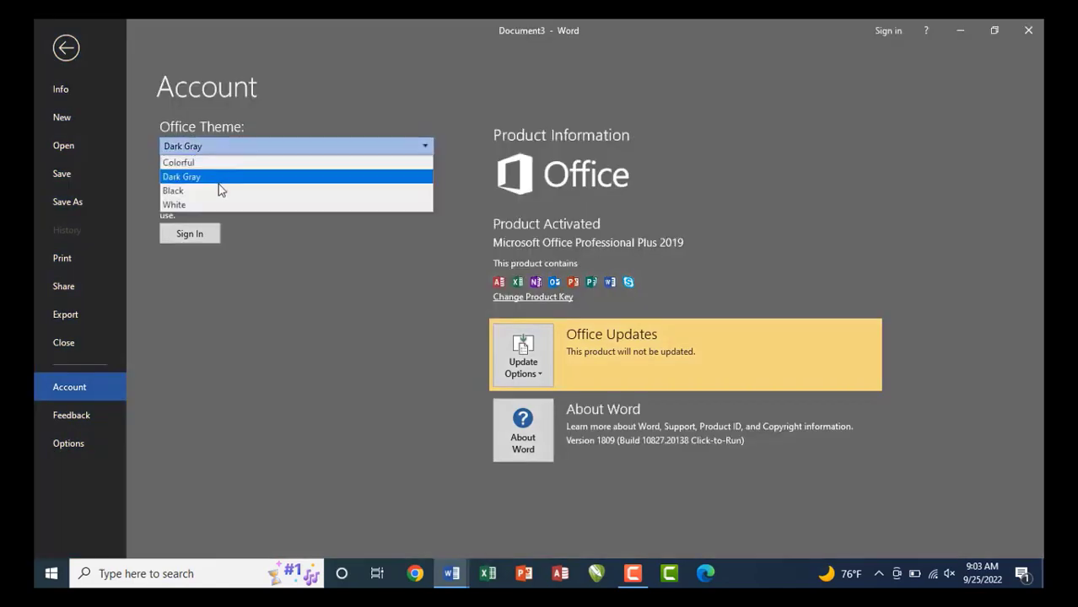
pyautogui.click(218, 189)
pyautogui.click(212, 148)
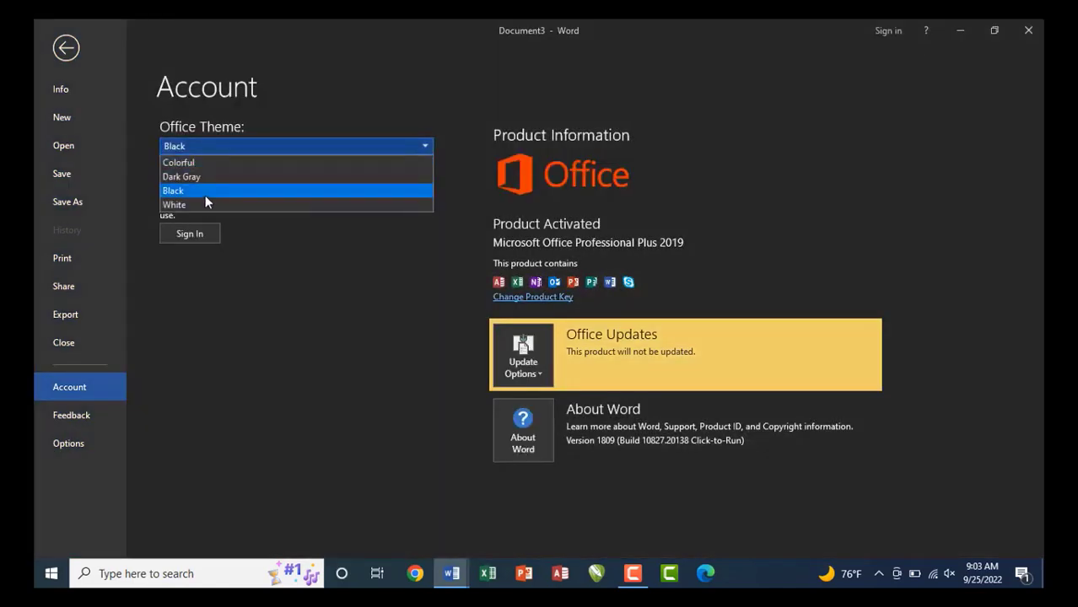
pyautogui.click(203, 204)
pyautogui.click(234, 150)
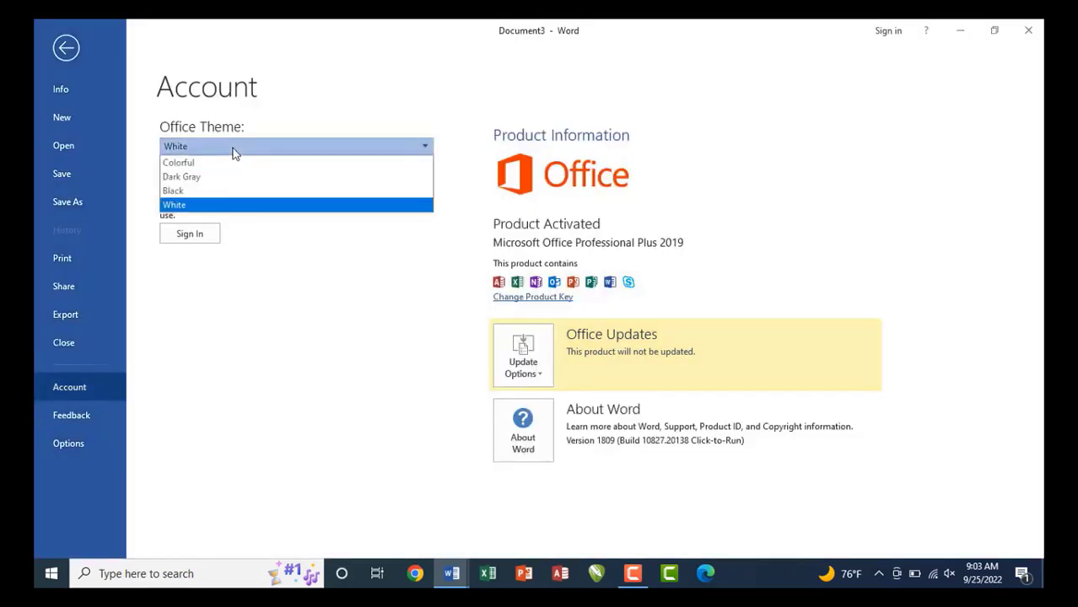
pyautogui.click(220, 161)
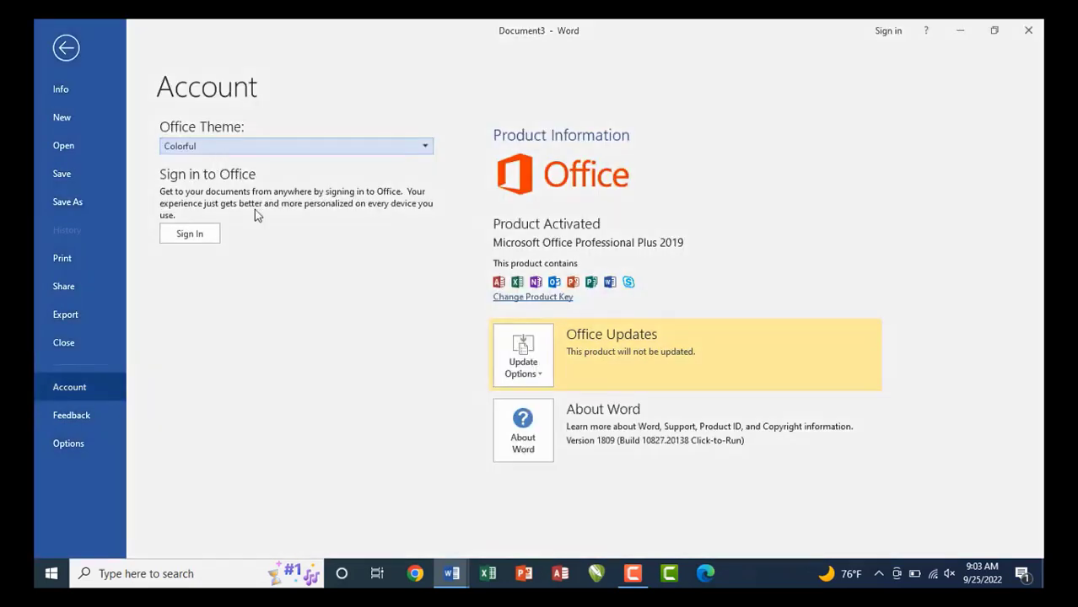
pyautogui.click(80, 415)
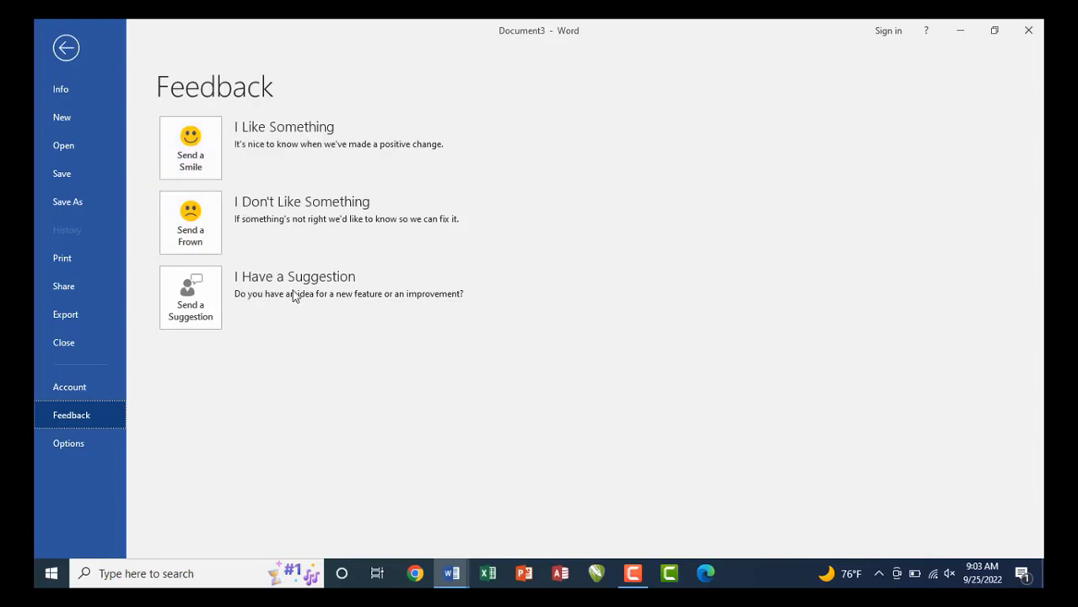
# Open the Send a Suggestion form, toggle Include screenshot on and off, and close it unsent.
pyautogui.click(204, 301)
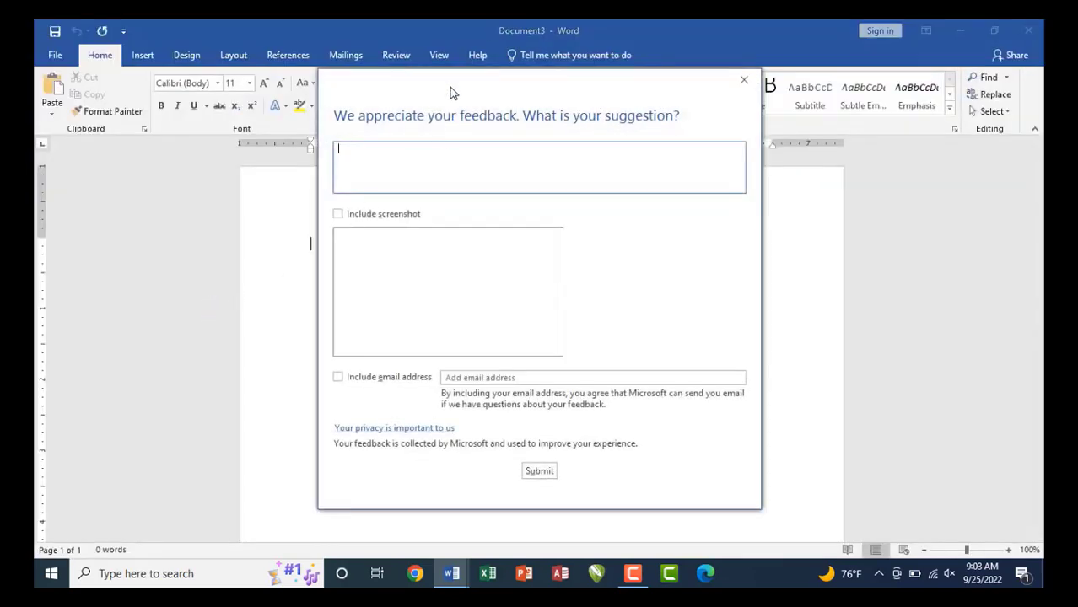
pyautogui.moveTo(451, 88); pyautogui.dragTo(450, 124)
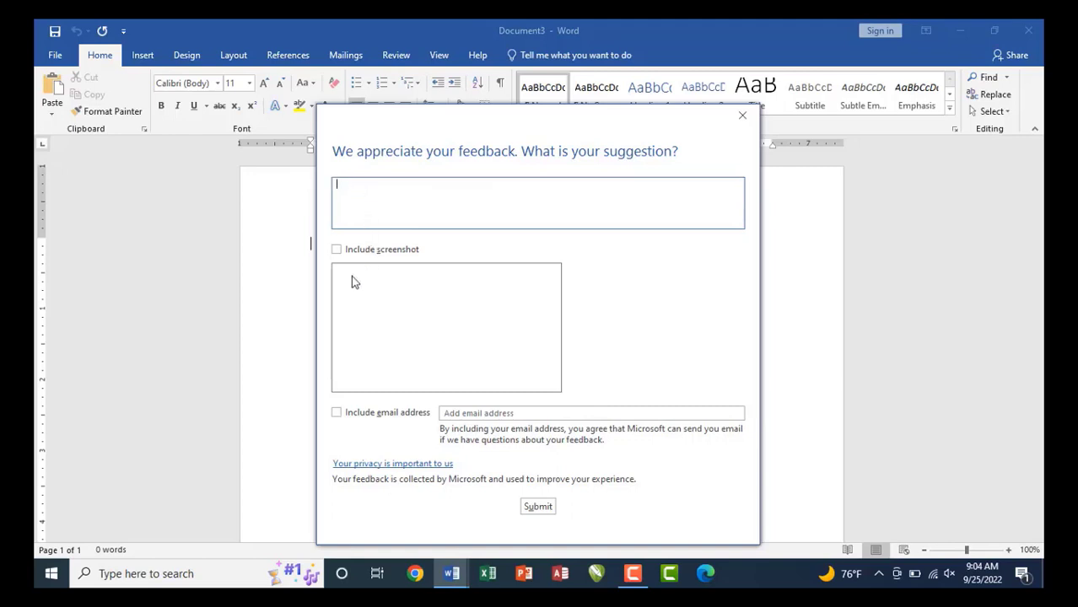
pyautogui.click(336, 250)
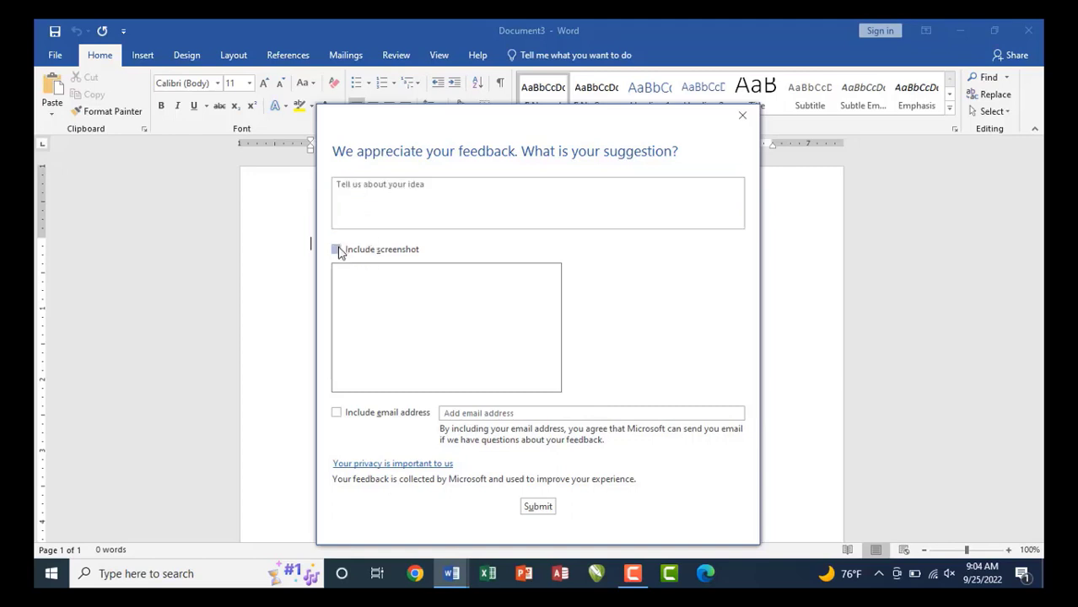
pyautogui.click(338, 250)
pyautogui.click(740, 118)
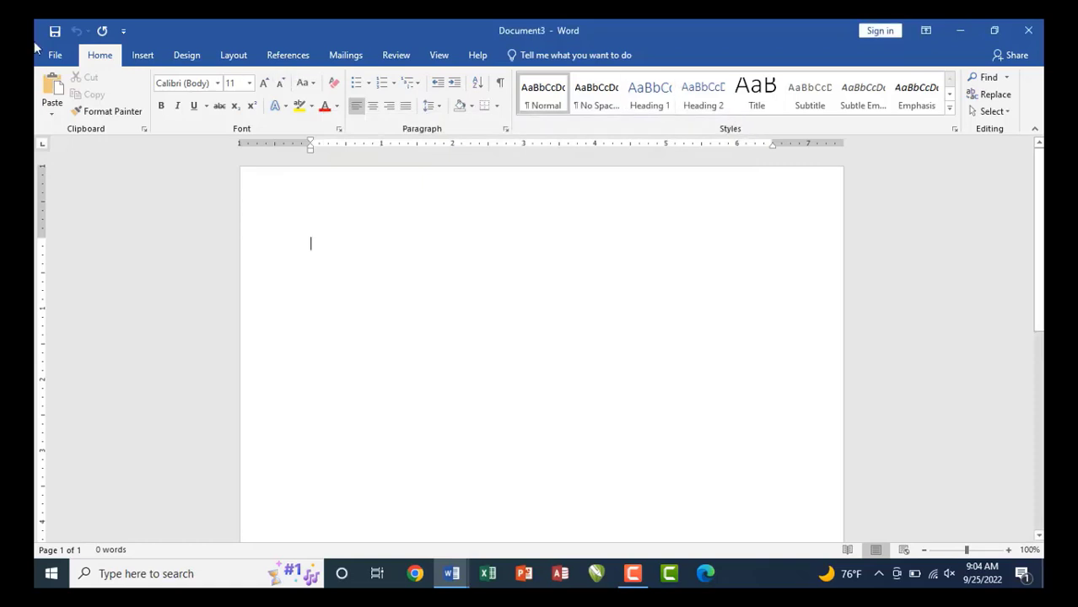
pyautogui.click(53, 55)
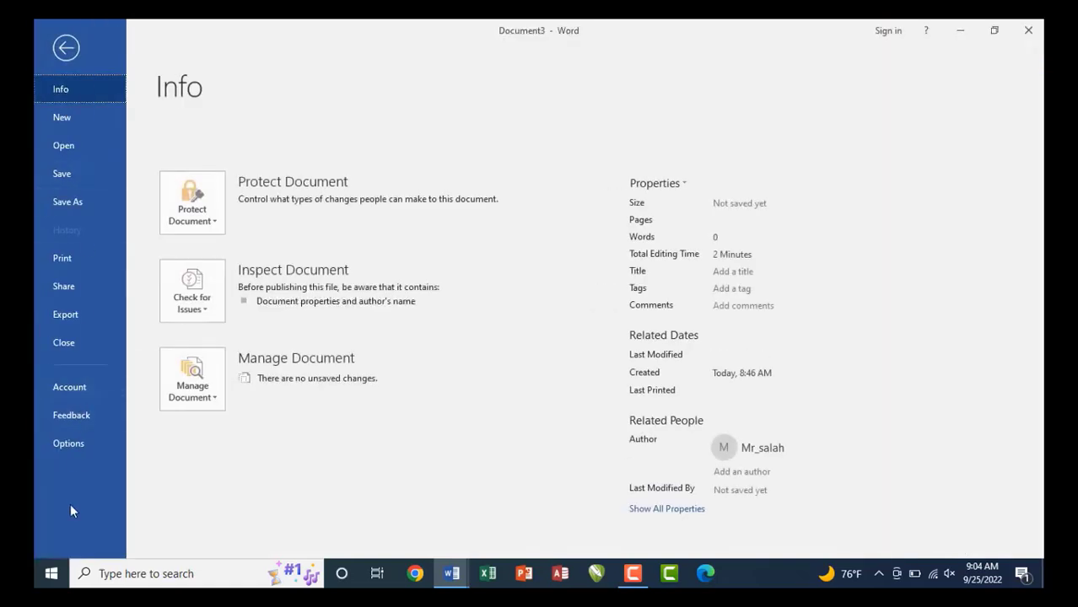
# Browse Word Options' Display, Proofing, Save, Language and Ease of Access pages, then close it.
pyautogui.click(70, 445)
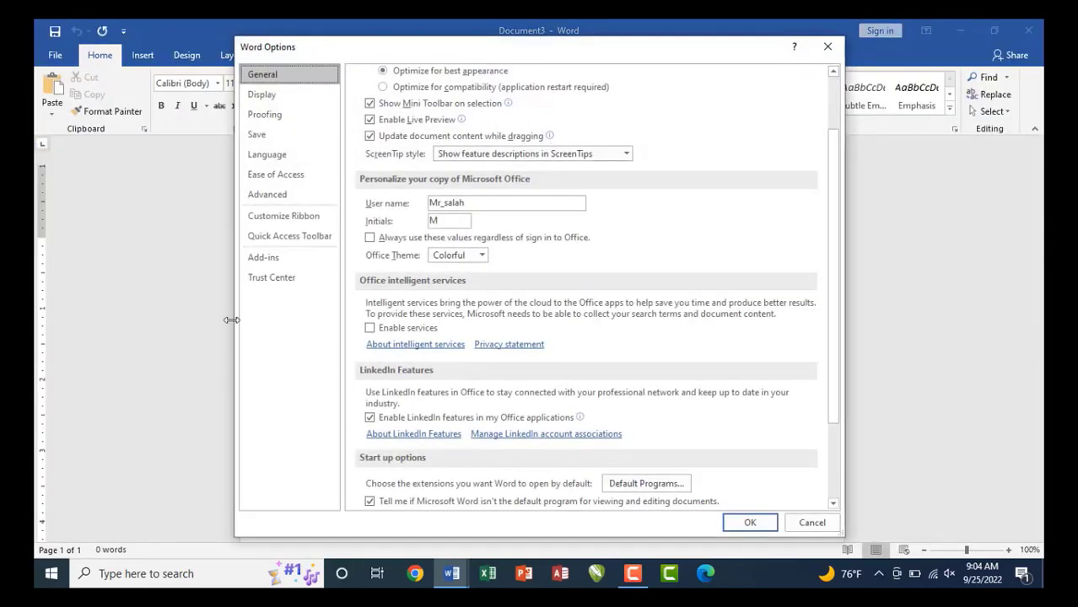
pyautogui.moveTo(517, 55); pyautogui.dragTo(516, 77)
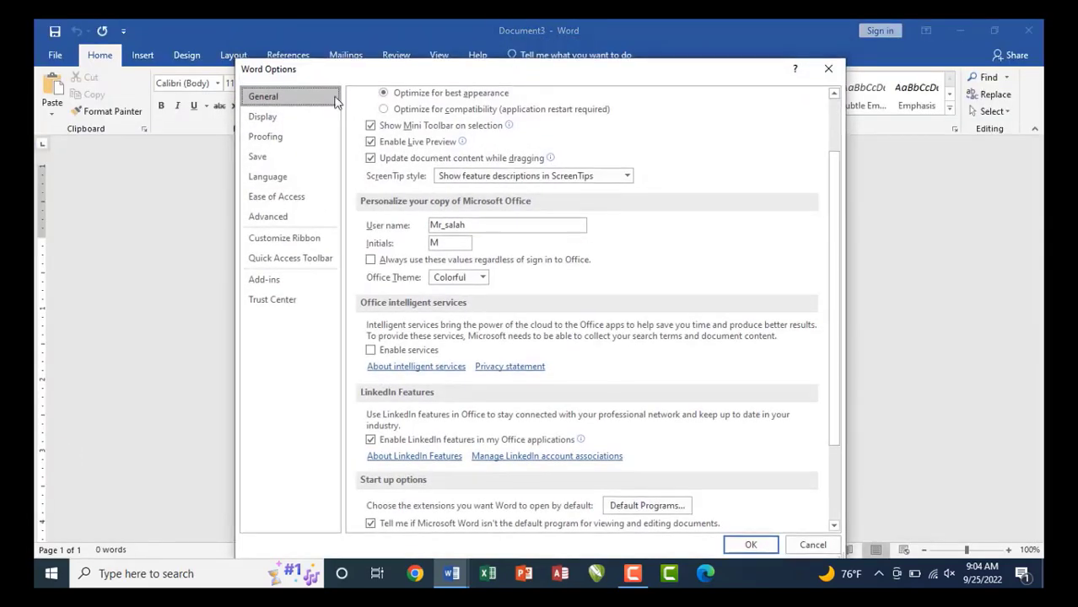
pyautogui.click(264, 117)
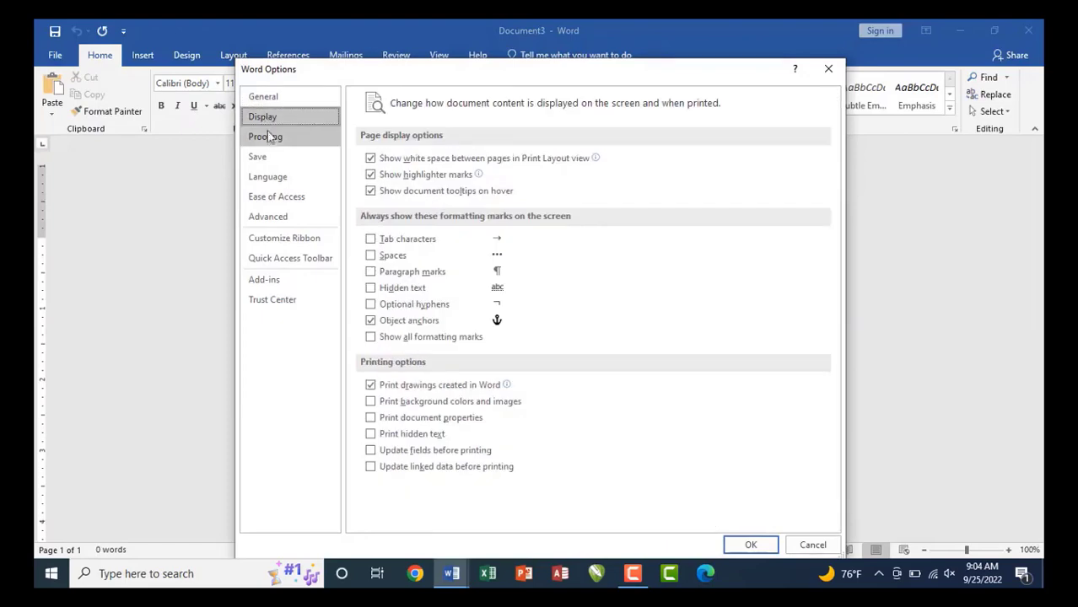
pyautogui.click(269, 137)
pyautogui.click(268, 155)
pyautogui.click(270, 176)
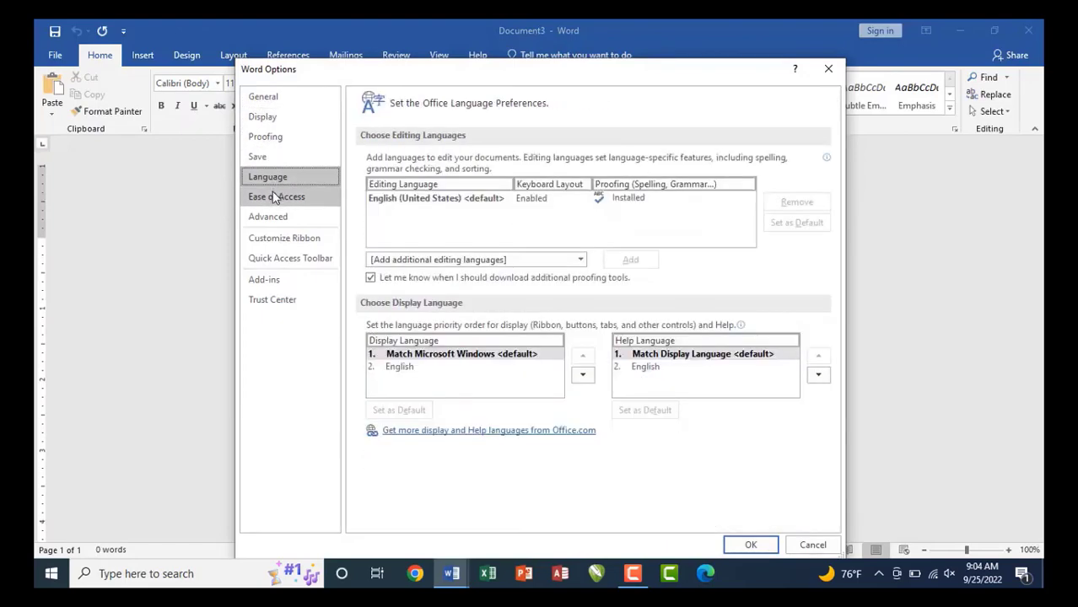
pyautogui.click(272, 196)
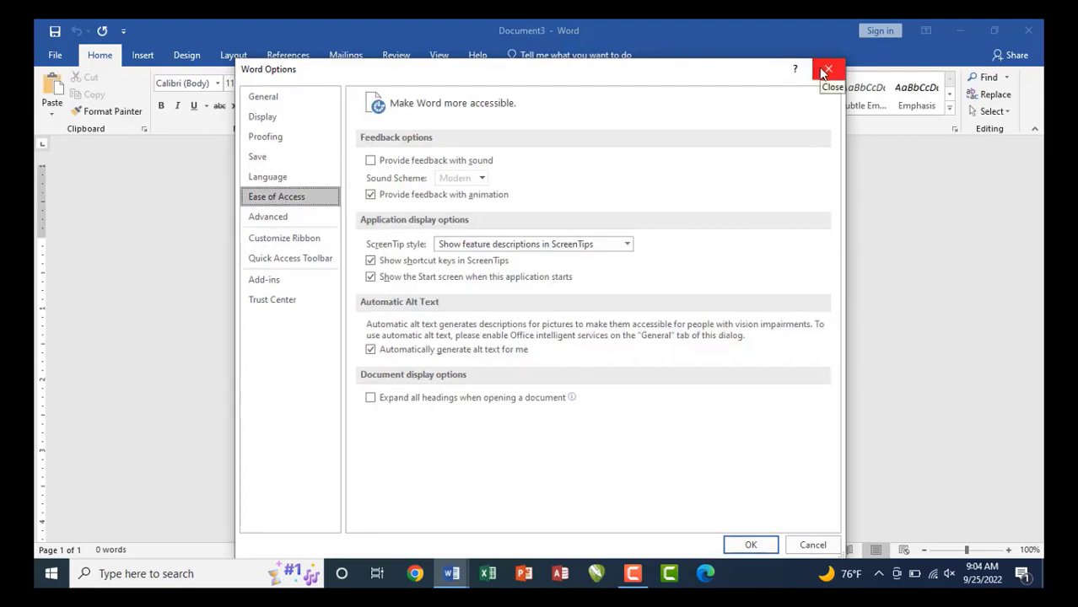
pyautogui.click(824, 70)
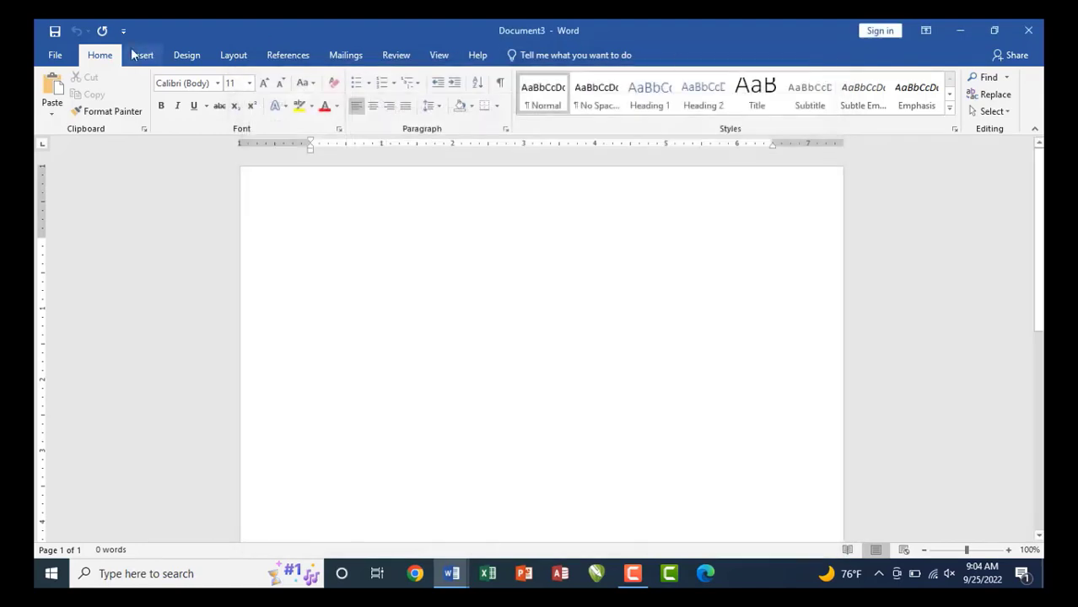
pyautogui.click(52, 58)
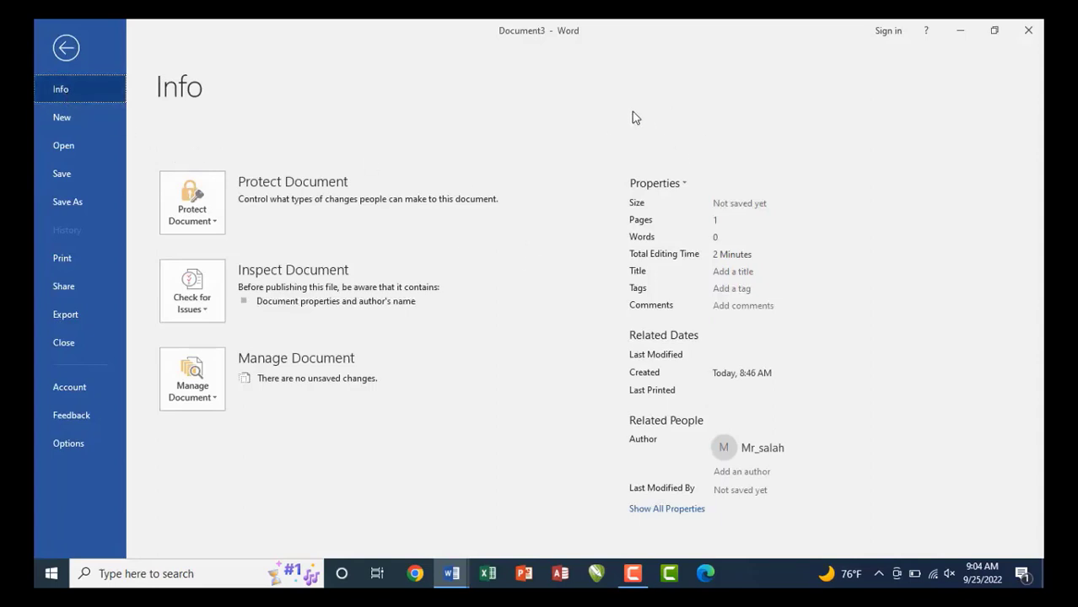
pyautogui.moveTo(148, 140)
pyautogui.mouseDown()
pyautogui.moveTo(307, 317)
pyautogui.moveTo(417, 413)
pyautogui.moveTo(530, 419)
pyautogui.mouseUp()
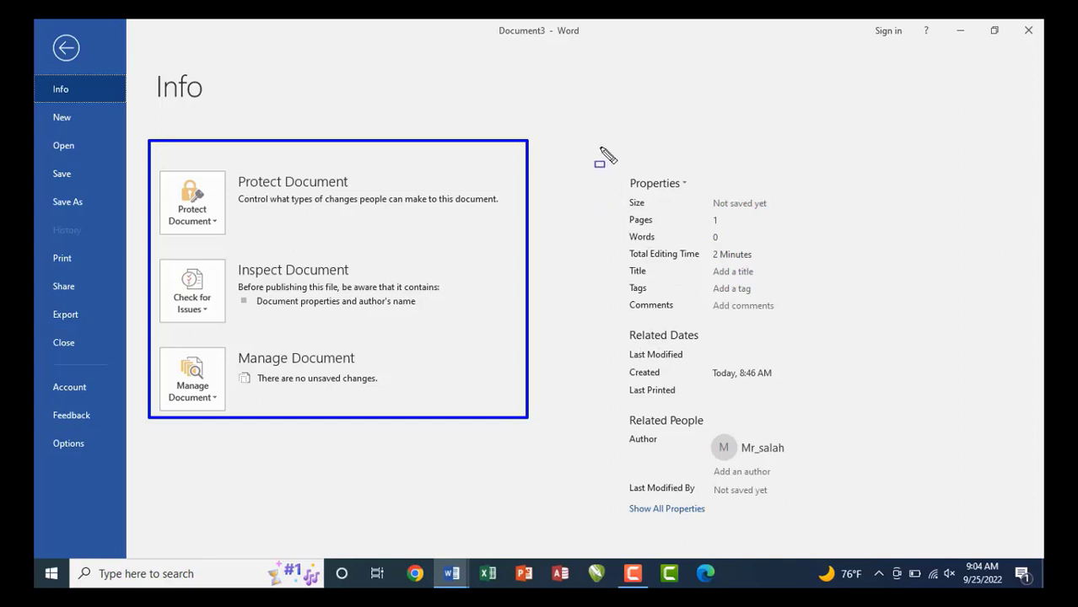
pyautogui.moveTo(596, 142)
pyautogui.mouseDown()
pyautogui.moveTo(775, 443)
pyautogui.moveTo(801, 520)
pyautogui.moveTo(818, 529)
pyautogui.mouseUp()
pyautogui.press('Escape')
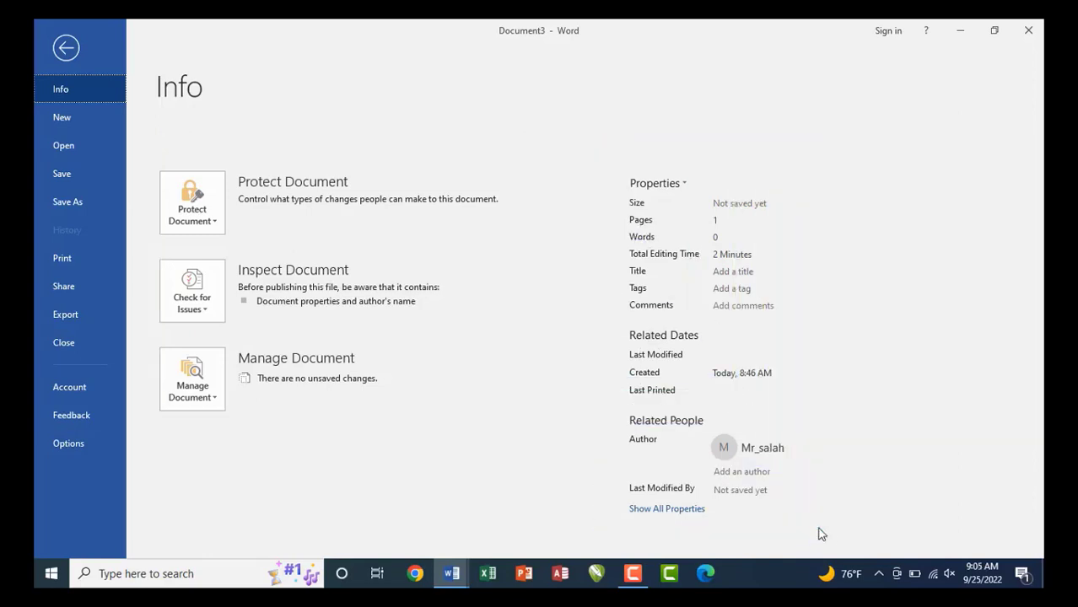
pyautogui.press('Escape')
# Insert sample paragraphs with =rand(12) and confirm the 571-word count on the Info page.
pyautogui.write('=ra')
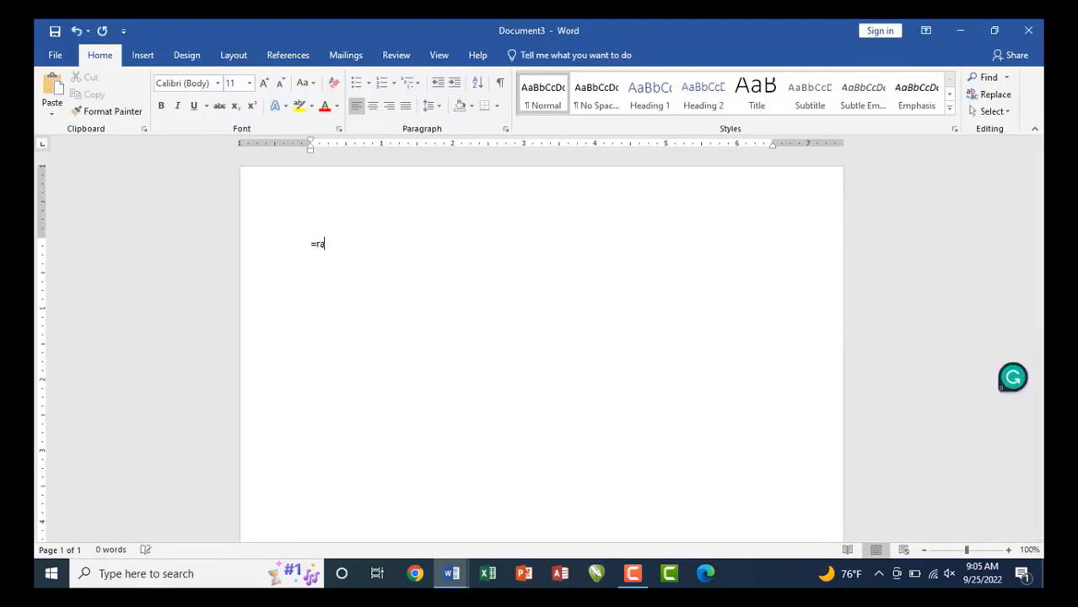
pyautogui.write('nd(12)')
pyautogui.press('Return')
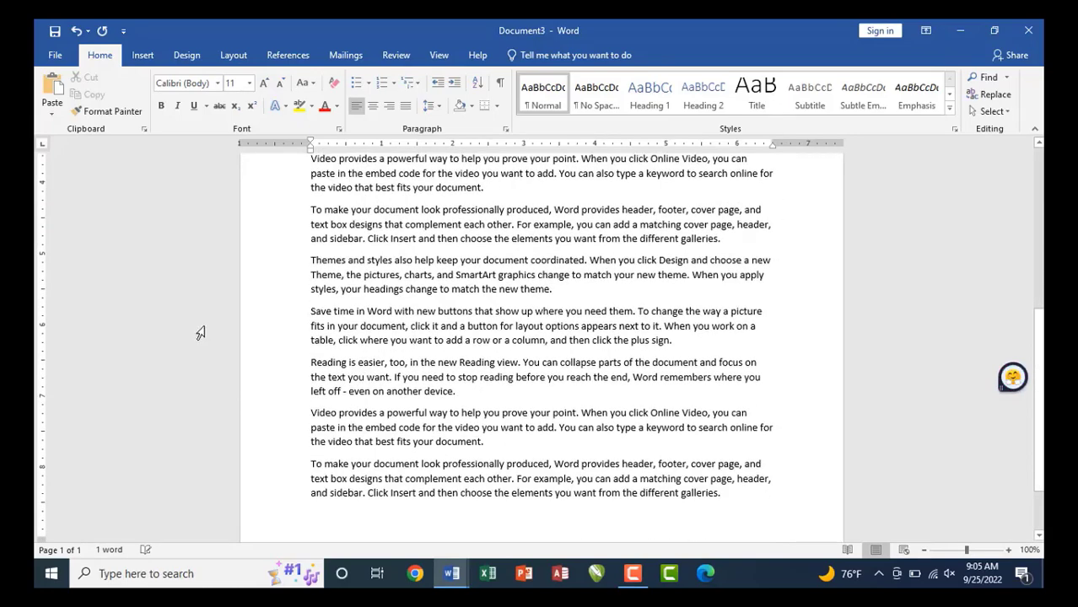
pyautogui.click(56, 56)
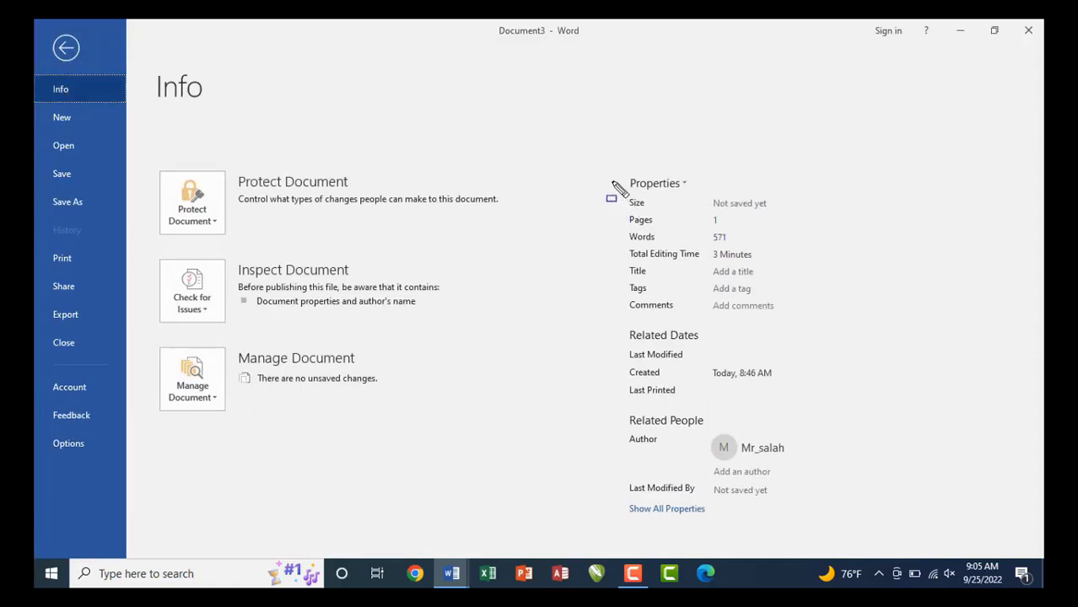
pyautogui.moveTo(594, 150)
pyautogui.mouseDown()
pyautogui.moveTo(666, 222)
pyautogui.moveTo(739, 256)
pyautogui.moveTo(818, 435)
pyautogui.moveTo(825, 497)
pyautogui.mouseUp()
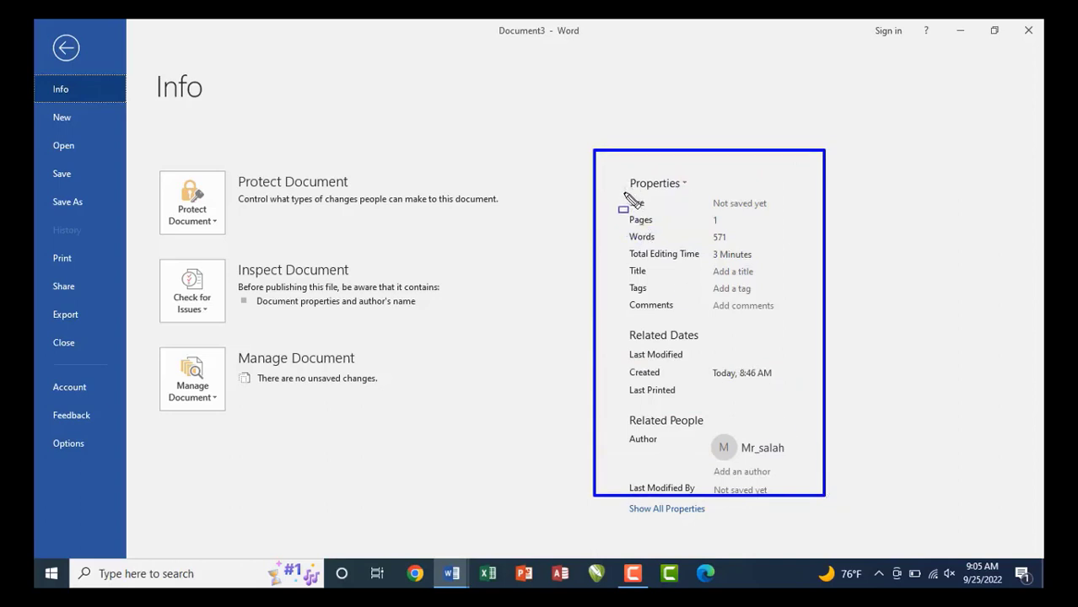
pyautogui.moveTo(623, 191)
pyautogui.mouseDown()
pyautogui.moveTo(710, 213)
pyautogui.moveTo(776, 213)
pyautogui.mouseUp()
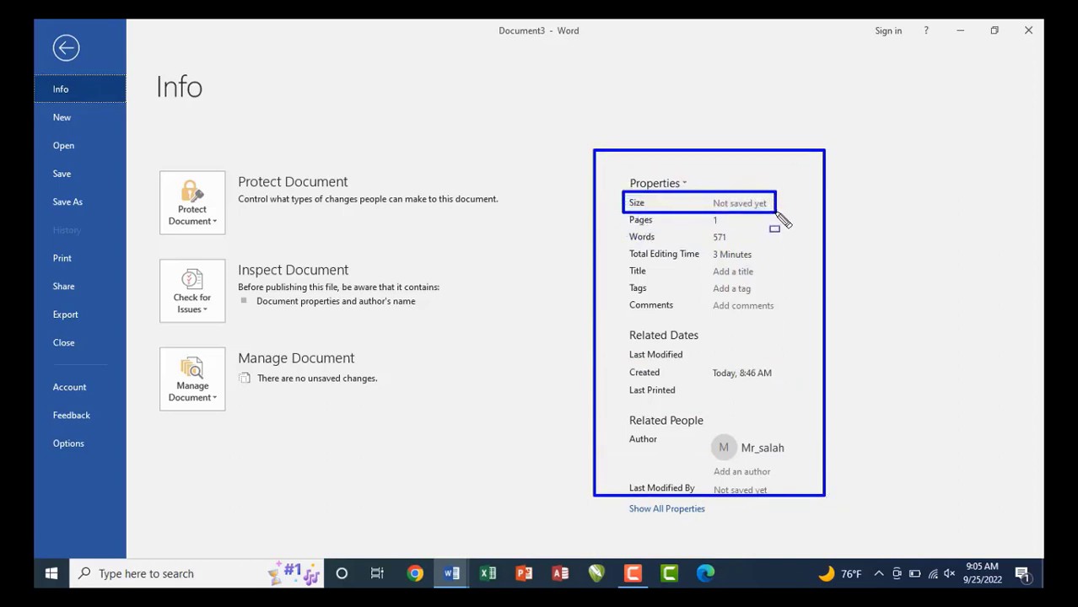
pyautogui.press('Escape')
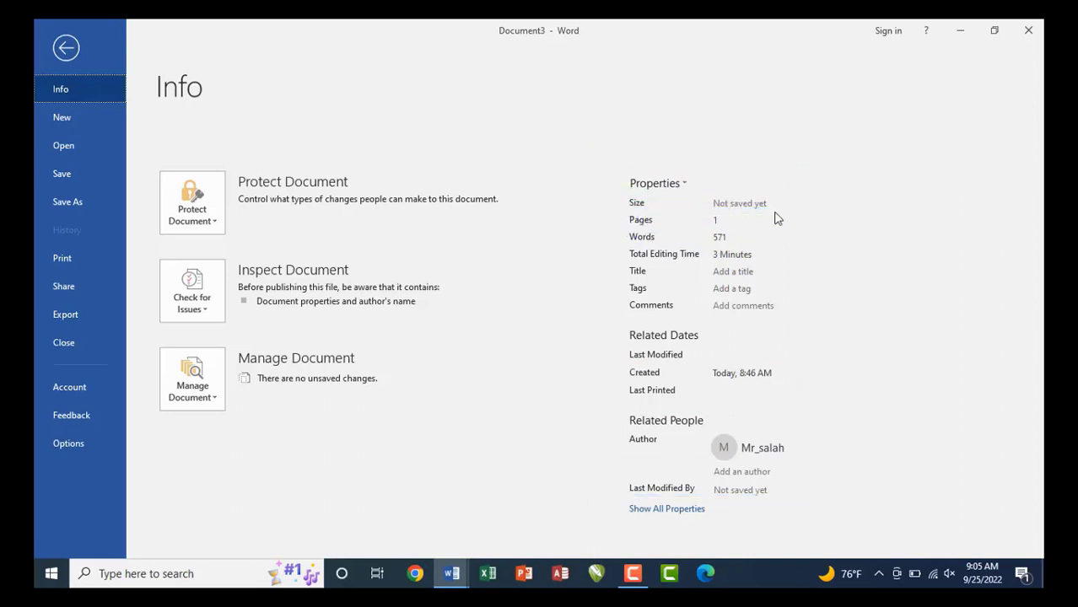
pyautogui.press('Escape')
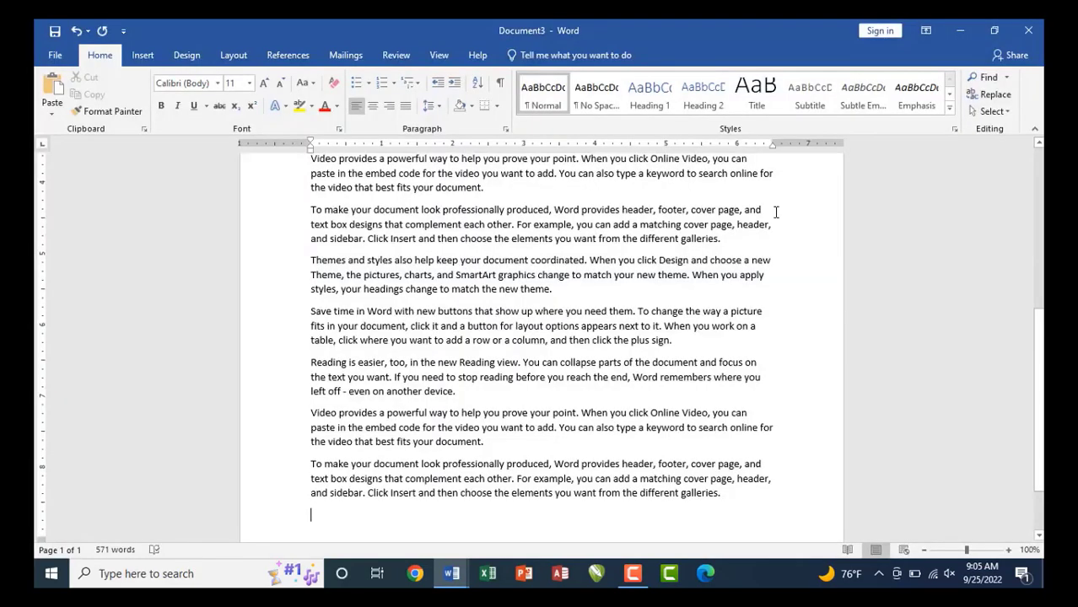
pyautogui.hotkey('ctrl', 's')
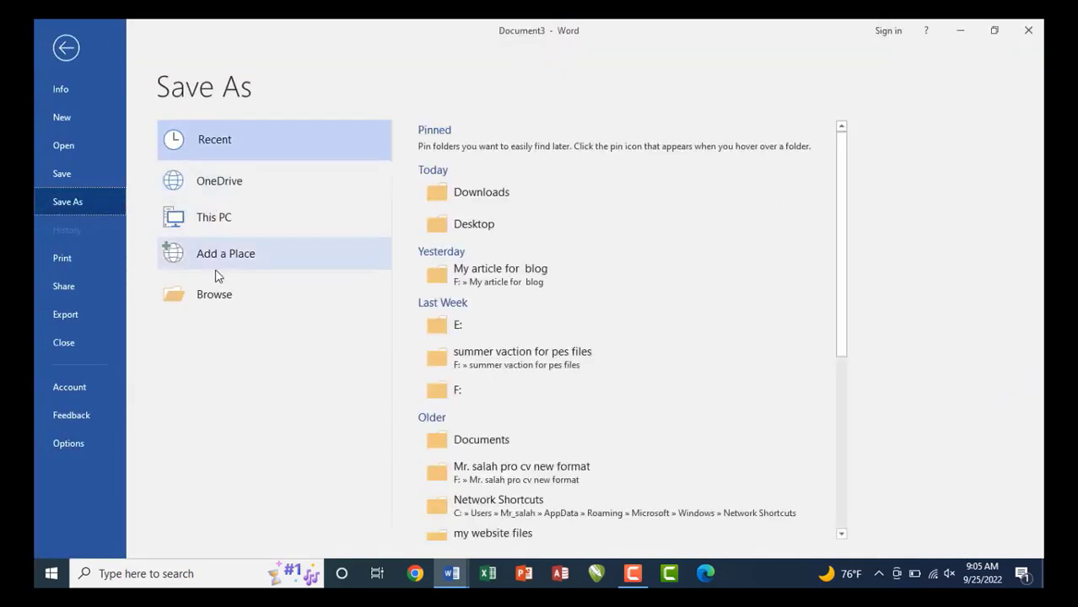
# Save the document to the Desktop as 'Video provides a powerful way to help you prove your point'.
pyautogui.click(216, 294)
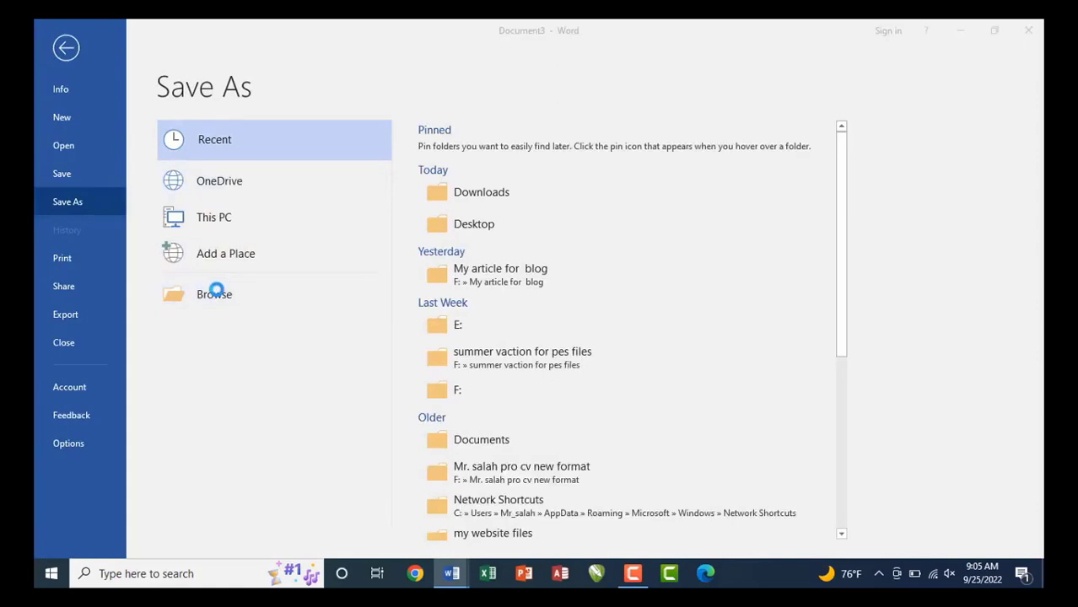
pyautogui.click(263, 178)
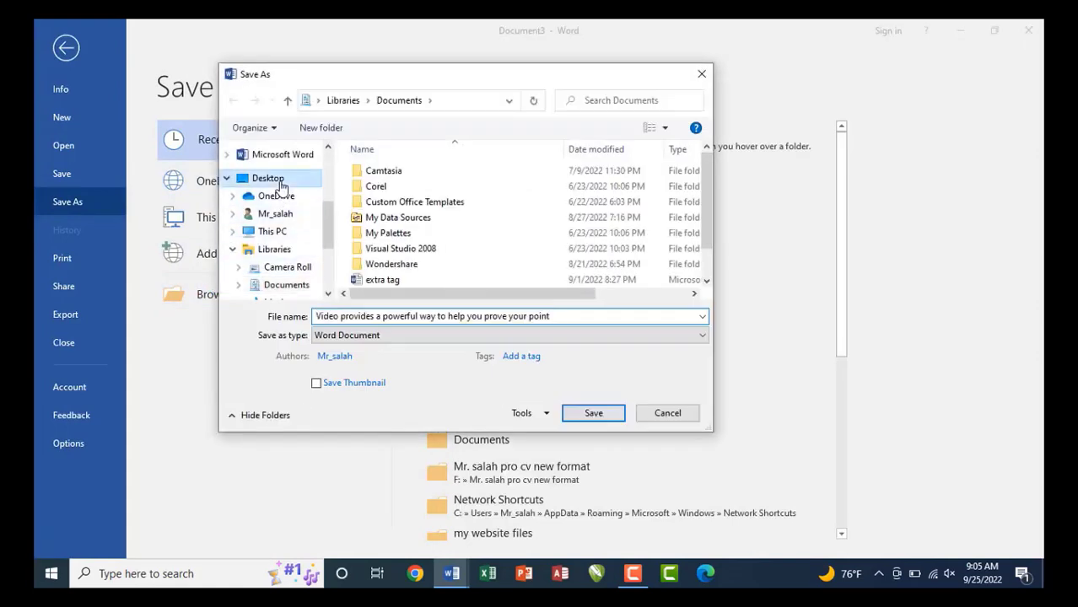
pyautogui.click(593, 413)
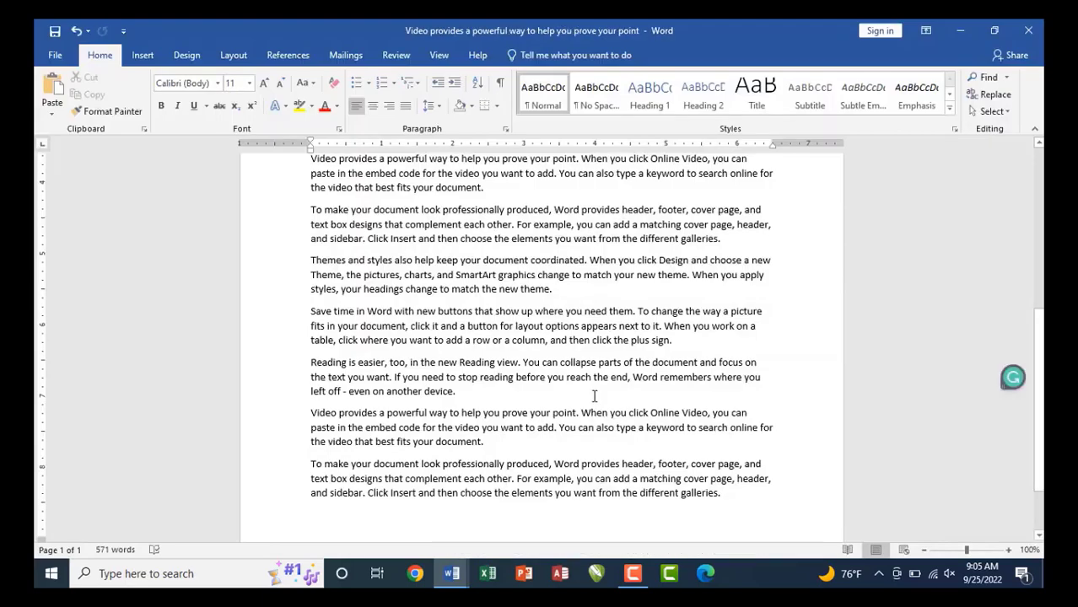
# Review the saved document's properties on its Info page.
pyautogui.click(50, 56)
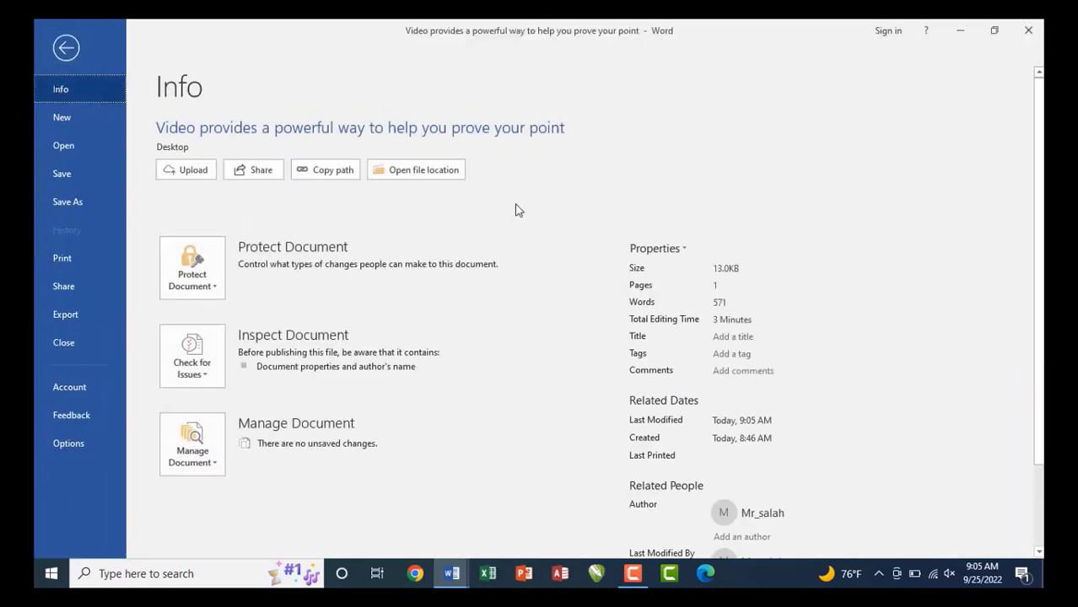
pyautogui.moveTo(624, 257); pyautogui.dragTo(747, 276)
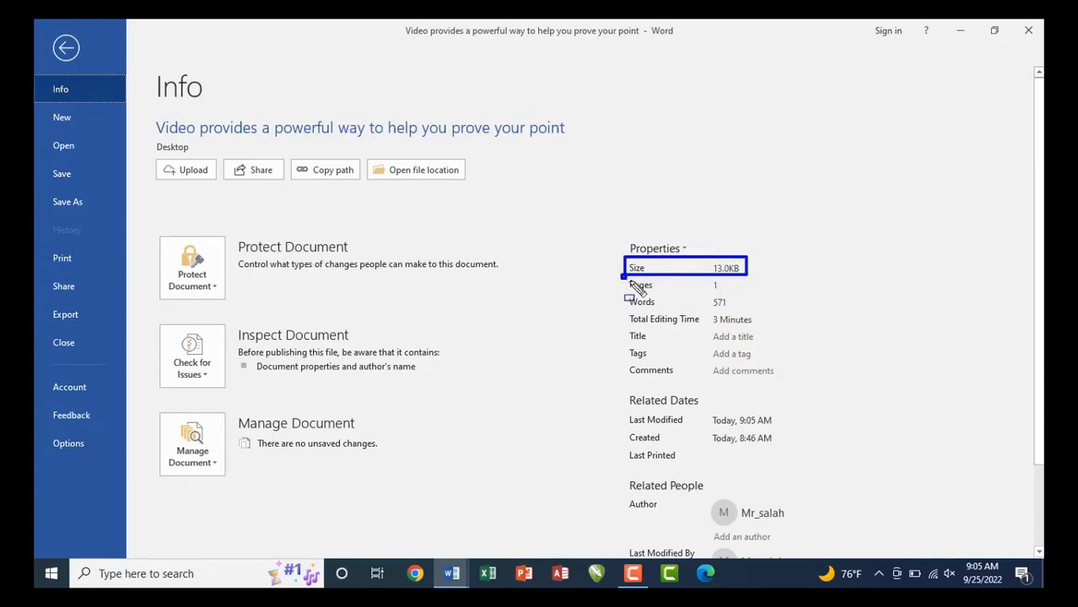
pyautogui.moveTo(624, 278)
pyautogui.mouseDown()
pyautogui.moveTo(738, 292)
pyautogui.moveTo(666, 303)
pyautogui.moveTo(735, 300)
pyautogui.mouseUp()
pyautogui.moveTo(623, 310); pyautogui.dragTo(758, 328)
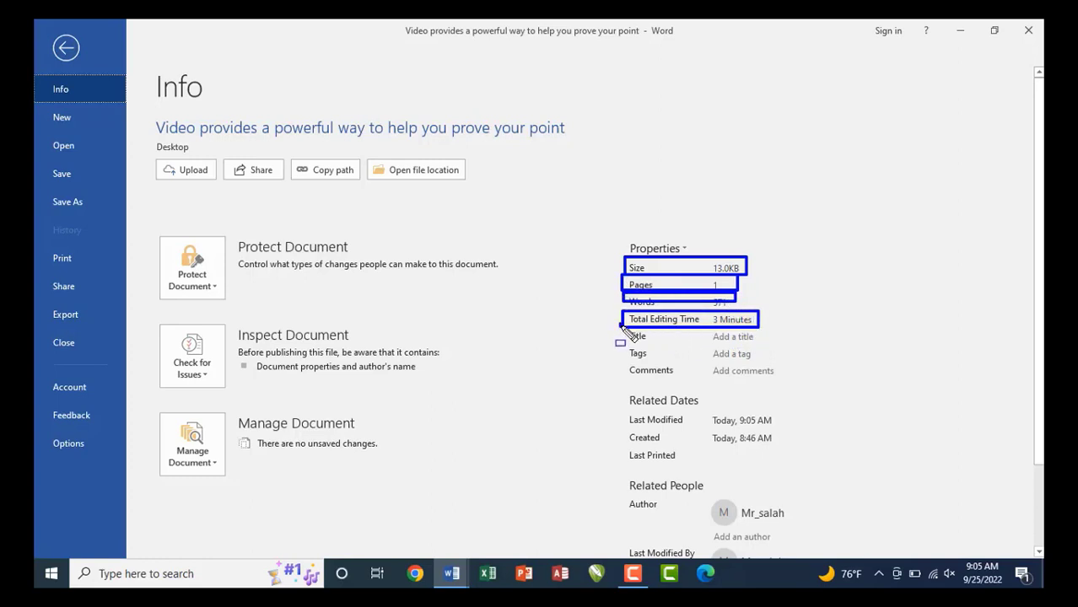
pyautogui.moveTo(621, 328)
pyautogui.mouseDown()
pyautogui.moveTo(631, 339)
pyautogui.moveTo(770, 347)
pyautogui.mouseUp()
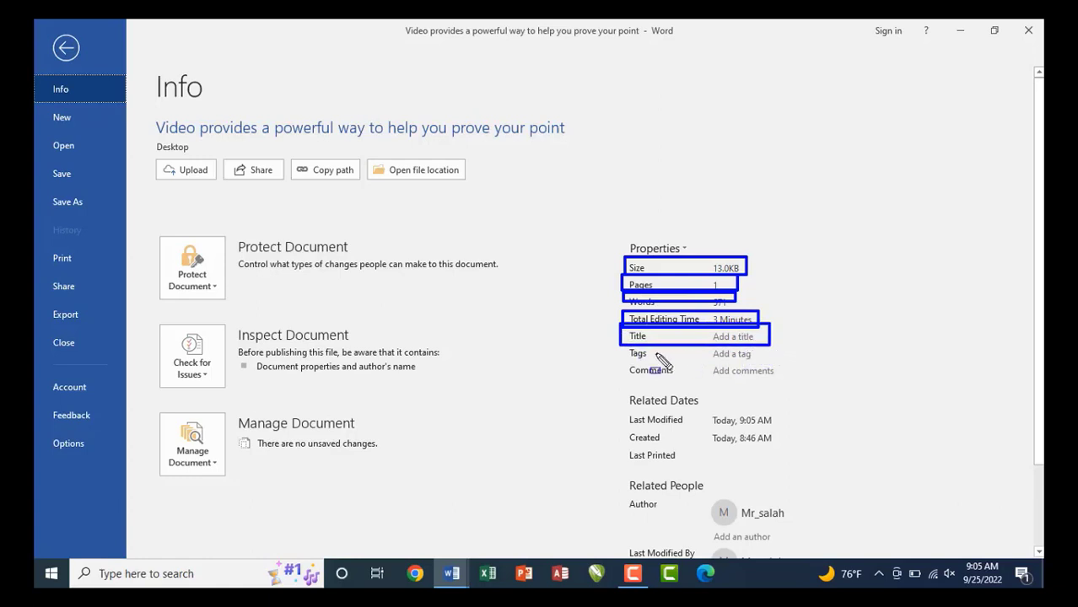
pyautogui.moveTo(623, 346); pyautogui.dragTo(757, 362)
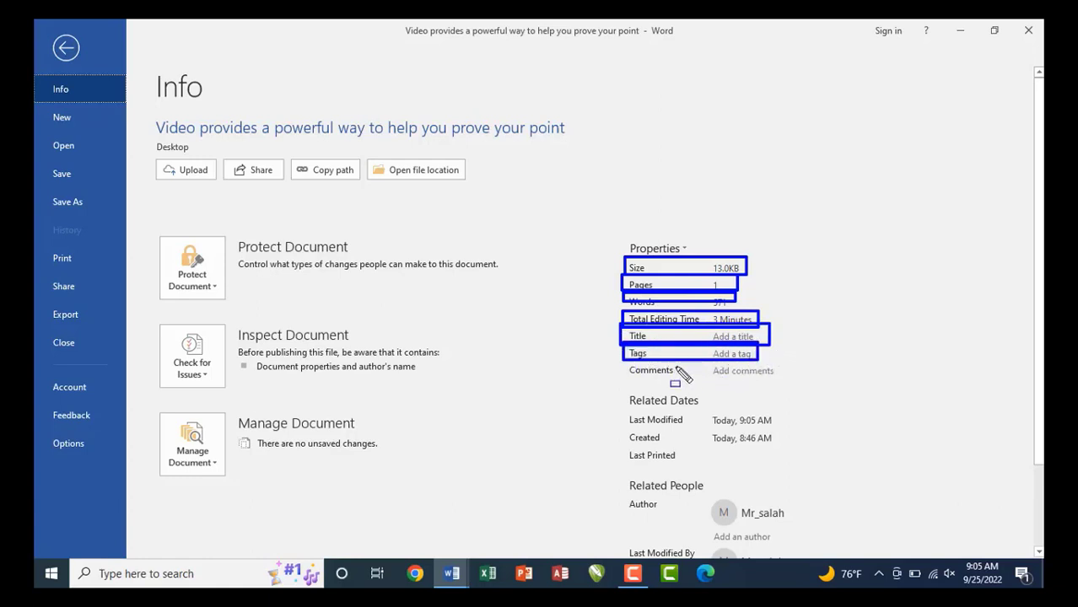
pyautogui.moveTo(623, 362); pyautogui.dragTo(790, 379)
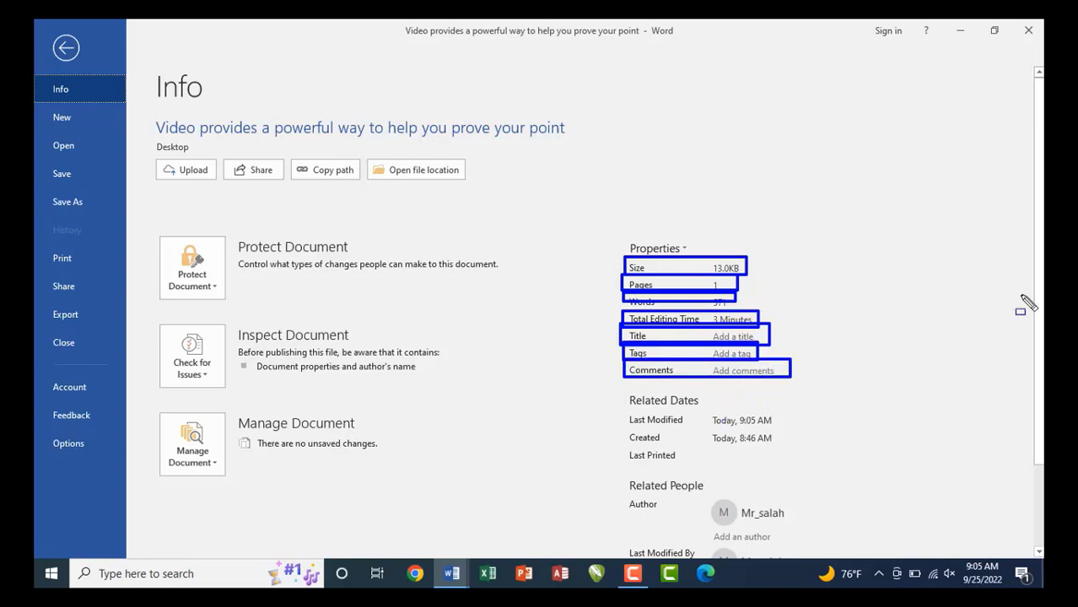
pyautogui.press('Escape')
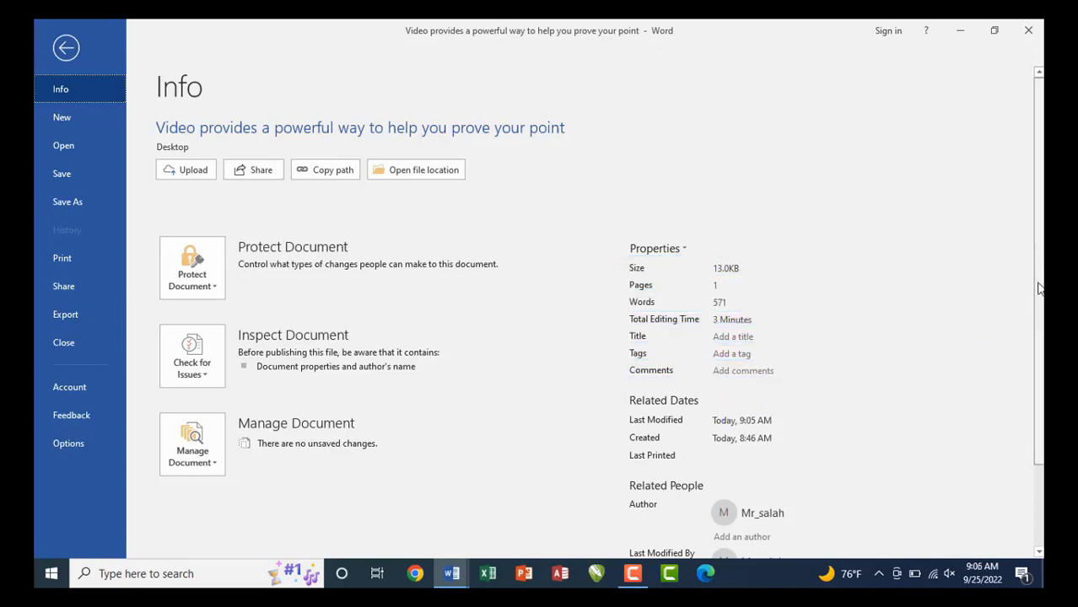
pyautogui.moveTo(1039, 289); pyautogui.dragTo(1039, 371)
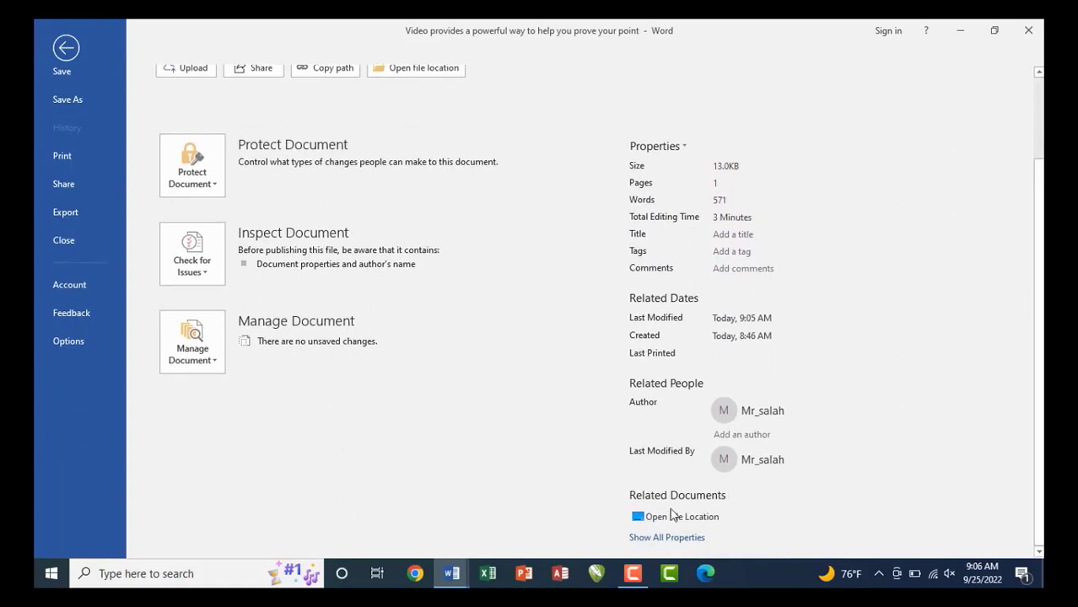
# Expand all properties: 571 words, created 8:46 AM, last modified 9:05 AM.
pyautogui.click(666, 538)
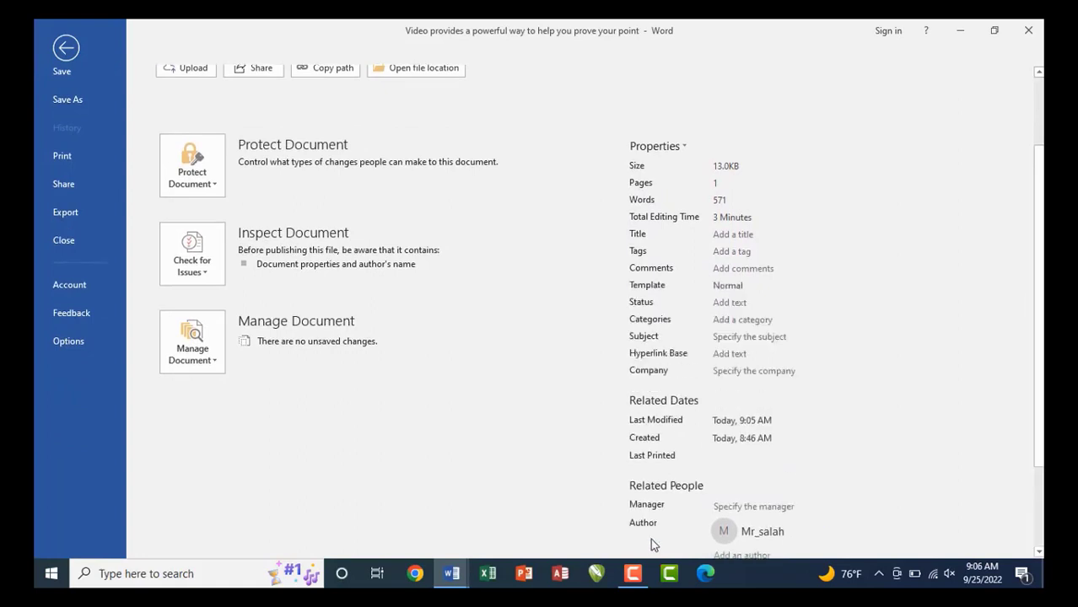
pyautogui.scroll(-3, 650, 540)
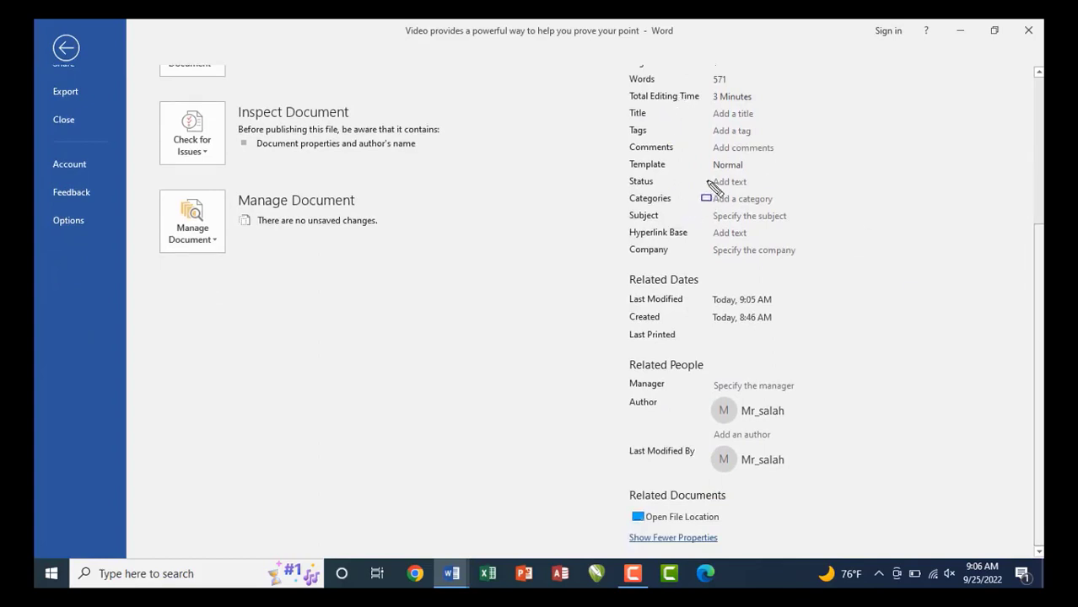
pyautogui.moveTo(705, 173)
pyautogui.mouseDown()
pyautogui.moveTo(762, 198)
pyautogui.moveTo(733, 221)
pyautogui.moveTo(798, 224)
pyautogui.mouseUp()
pyautogui.moveTo(703, 225); pyautogui.dragTo(768, 241)
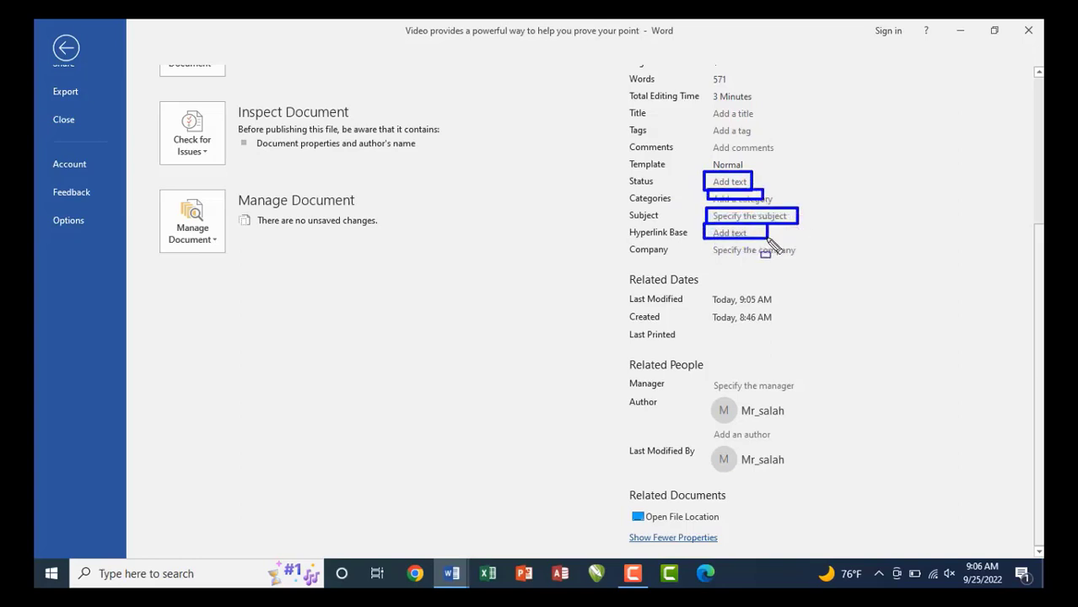
pyautogui.moveTo(703, 243); pyautogui.dragTo(810, 263)
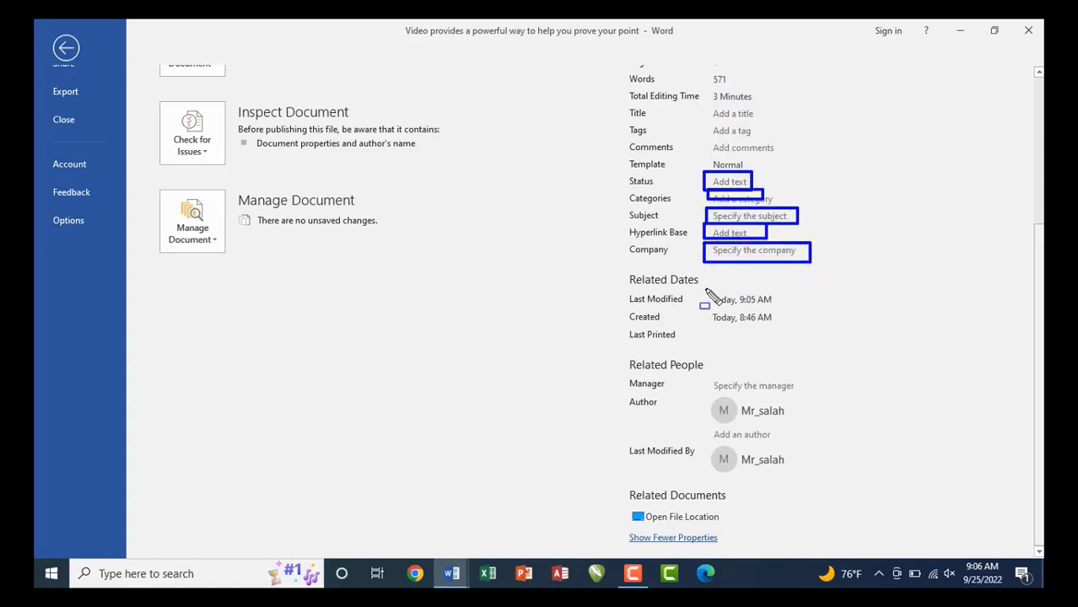
pyautogui.moveTo(699, 288); pyautogui.dragTo(779, 307)
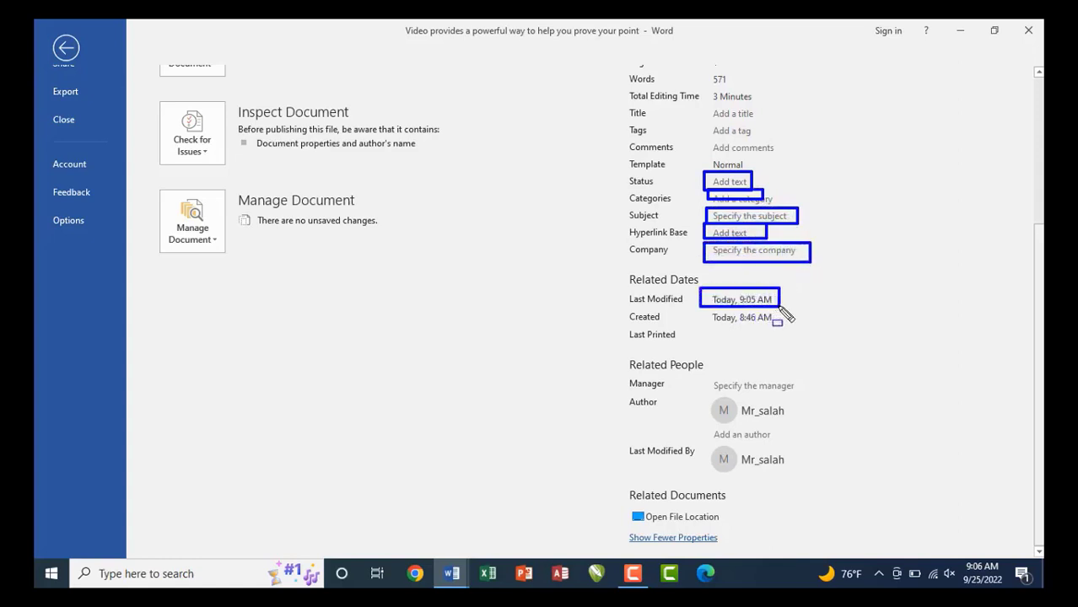
pyautogui.moveTo(707, 310); pyautogui.dragTo(778, 327)
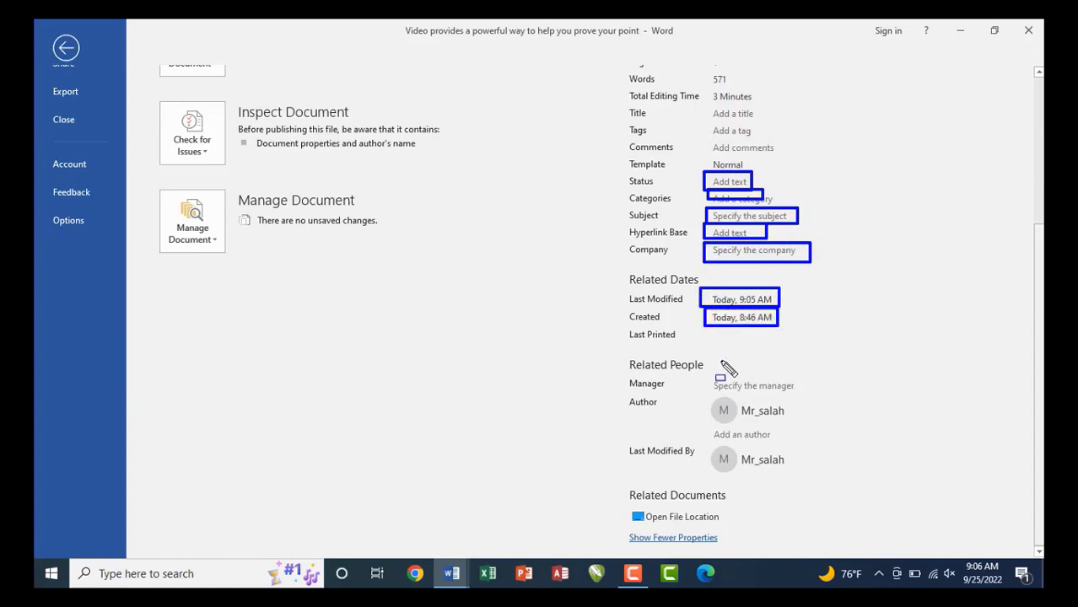
pyautogui.moveTo(607, 346)
pyautogui.mouseDown()
pyautogui.moveTo(744, 462)
pyautogui.moveTo(819, 482)
pyautogui.mouseUp()
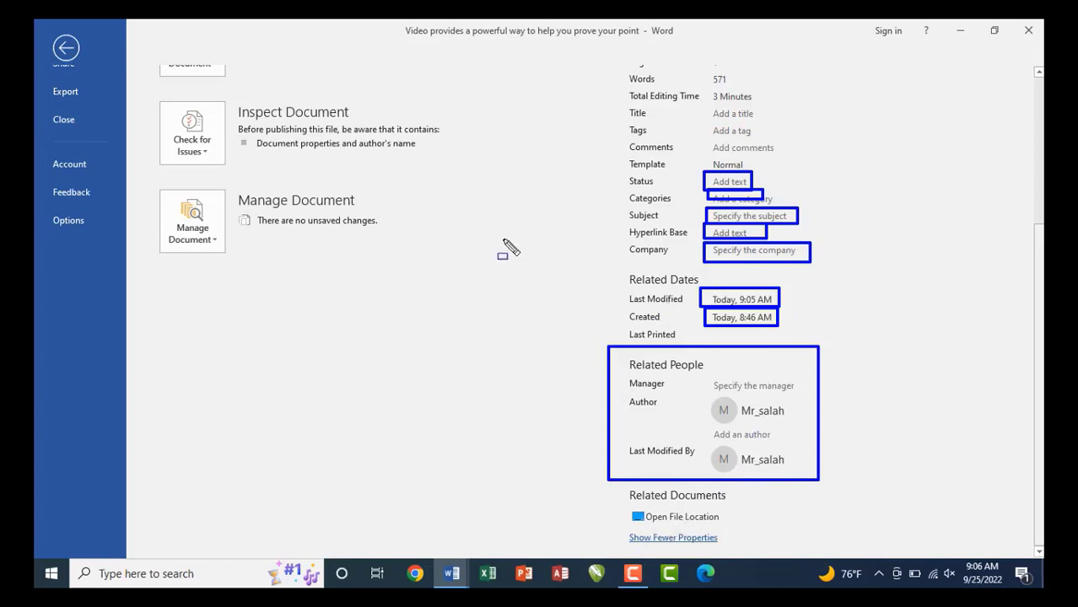
pyautogui.press('Escape')
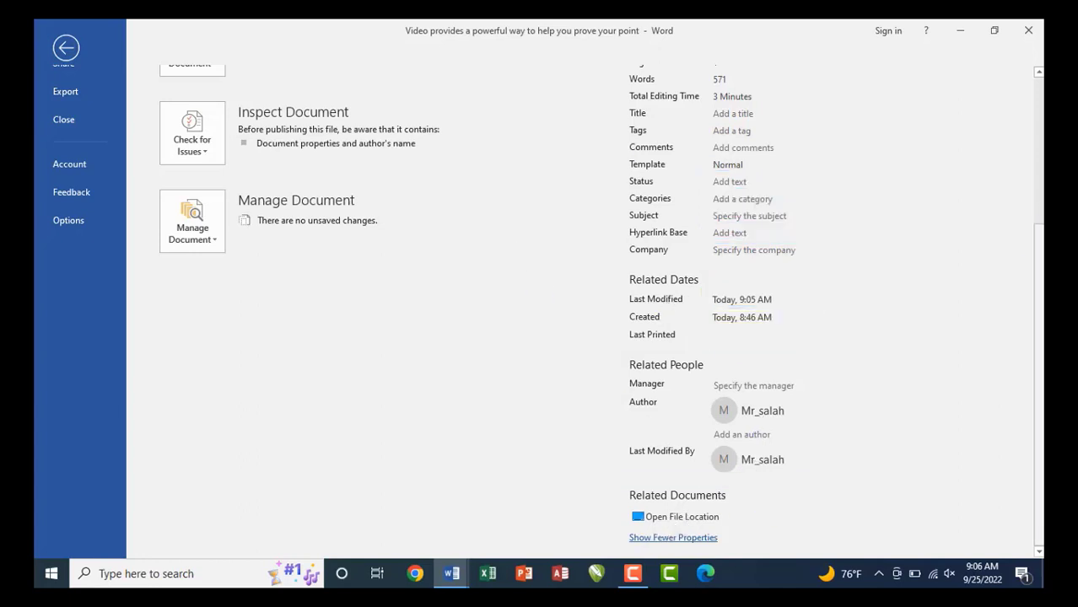
pyautogui.scroll(3, 1029, 150)
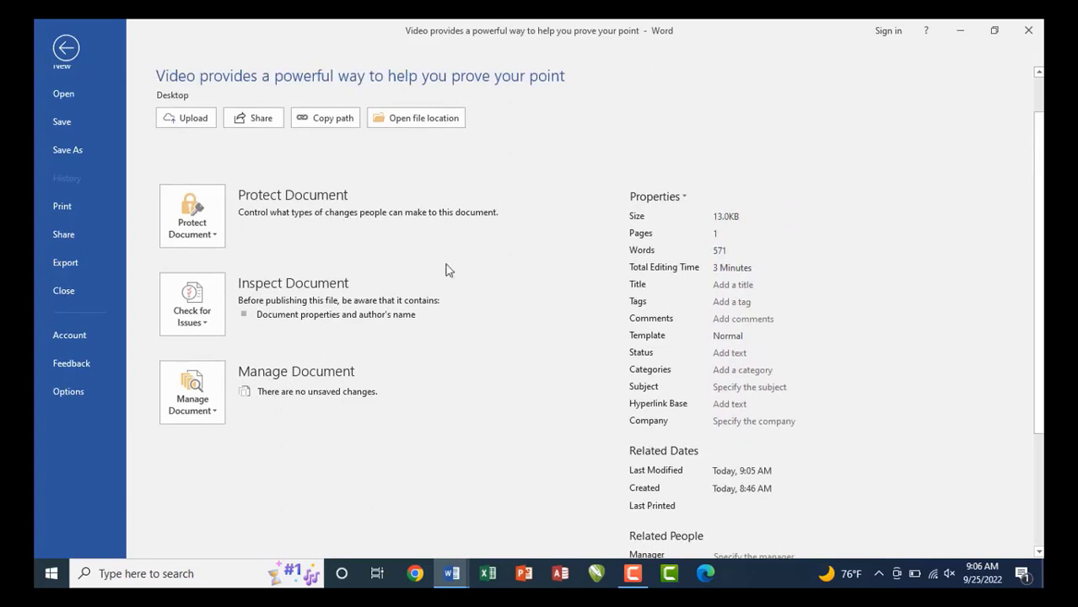
# Open the Architecture of compiler draft from Manage Document's Recover Unsaved Documents.
pyautogui.click(193, 415)
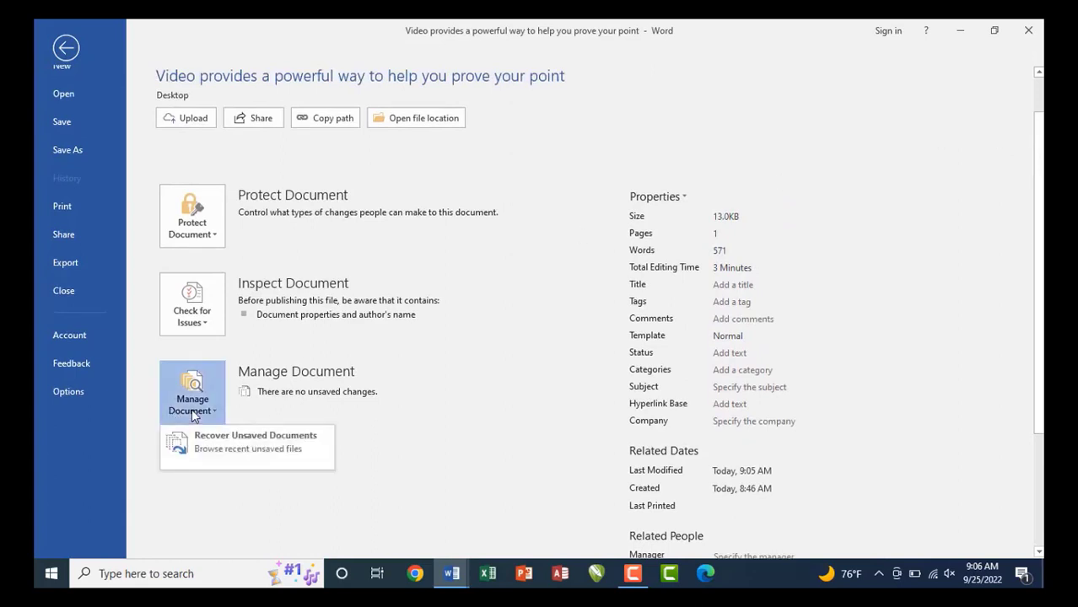
pyautogui.click(227, 437)
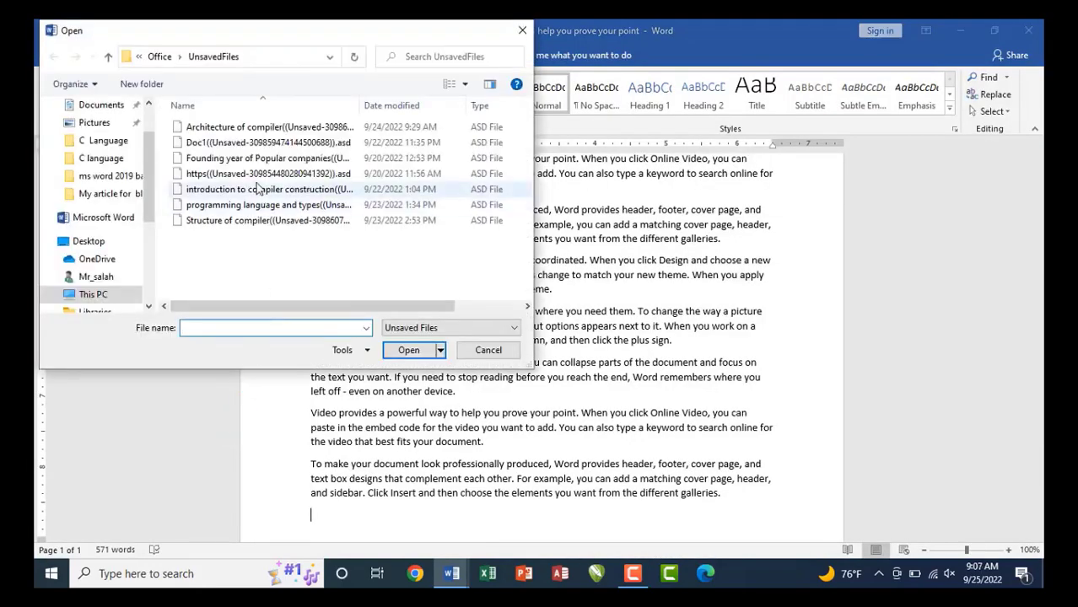
pyautogui.click(249, 128)
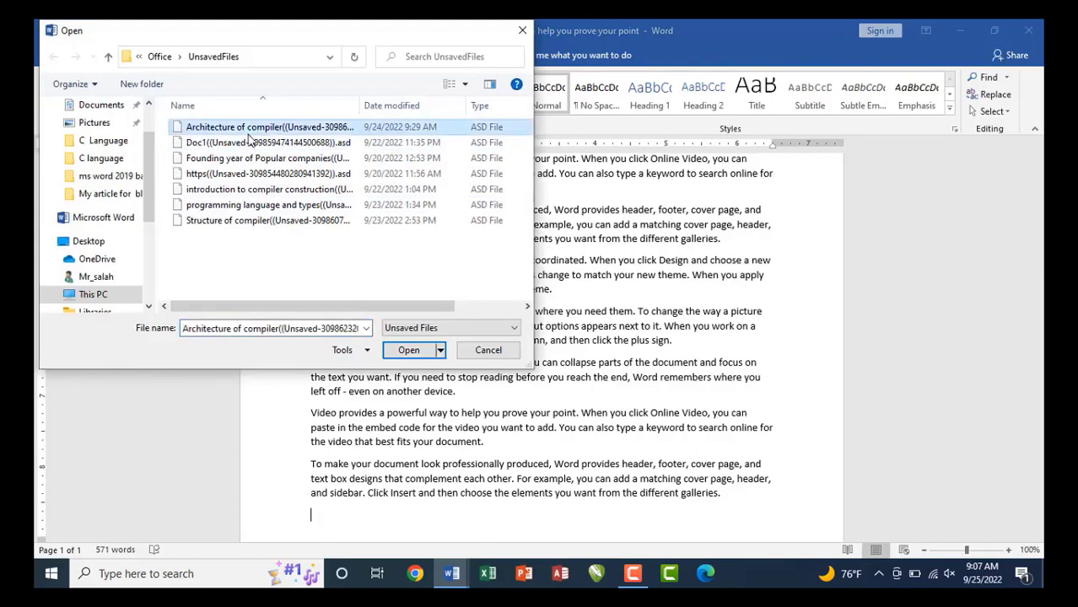
pyautogui.press('Down')
pyautogui.press('Down')
pyautogui.press('Down')
pyautogui.press('Down')
pyautogui.press('Down')
pyautogui.press('Down')
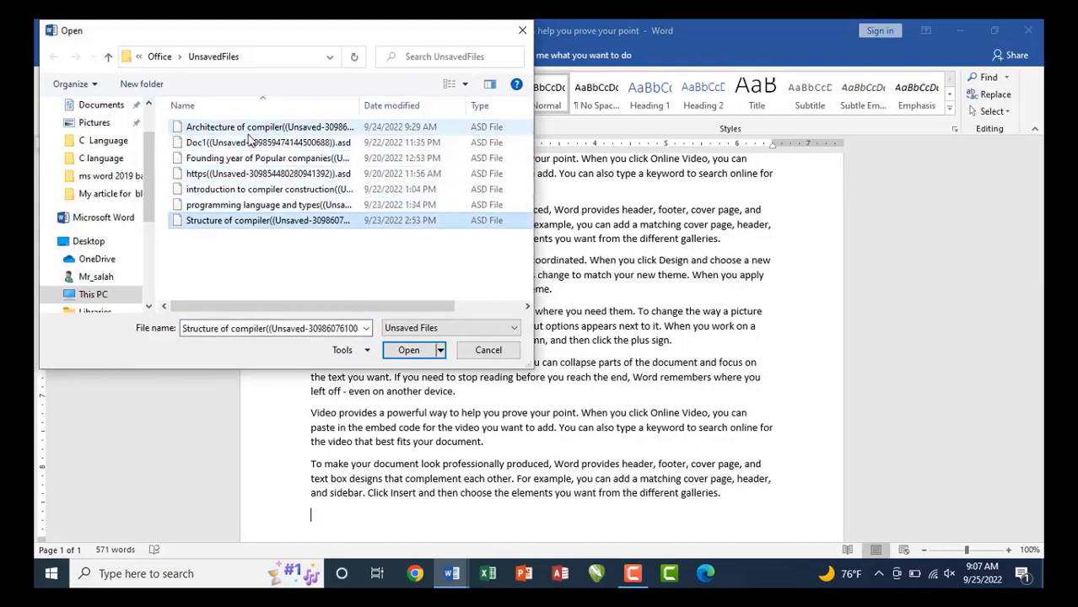
pyautogui.press('Up')
pyautogui.press('Up')
pyautogui.press('Up')
pyautogui.press('Up')
pyautogui.press('Up')
pyautogui.press('Up')
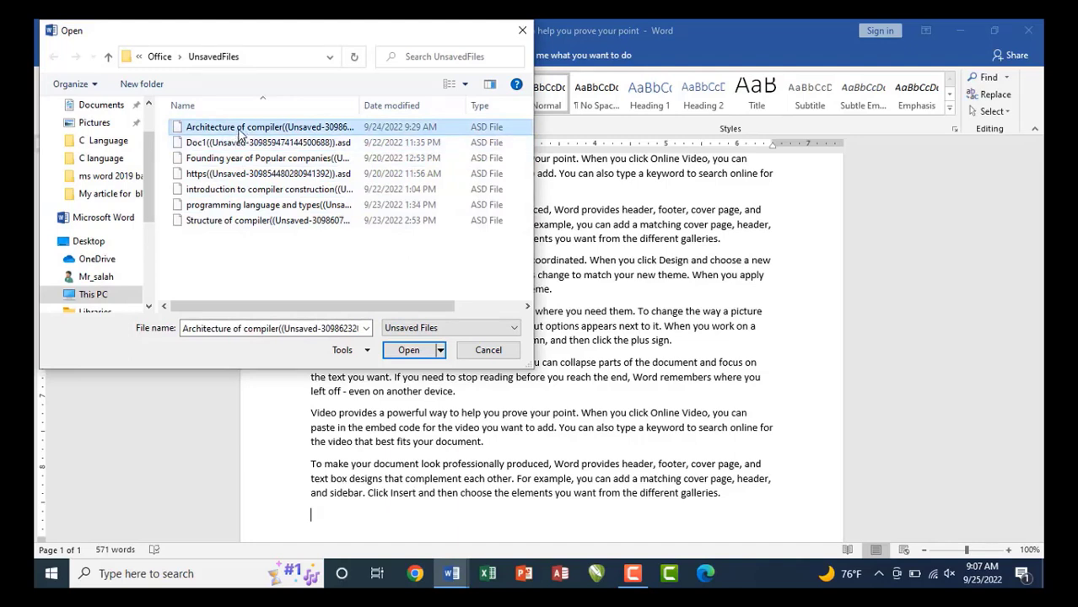
pyautogui.click(409, 351)
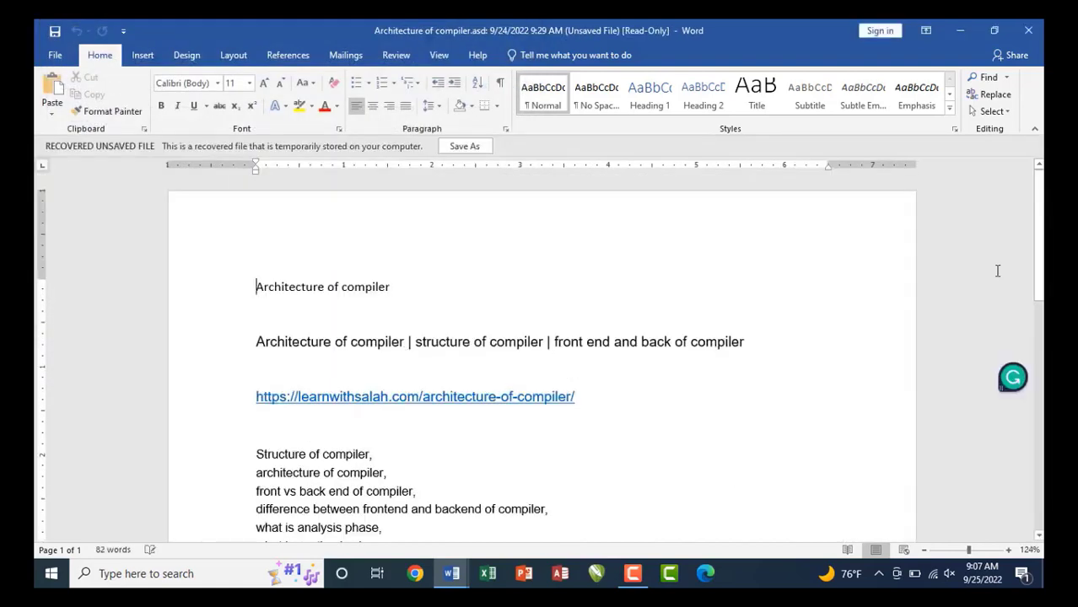
# Scroll through the recovered compiler notes and show the draft's Info page (82 words).
pyautogui.scroll(-5, 405, 353)
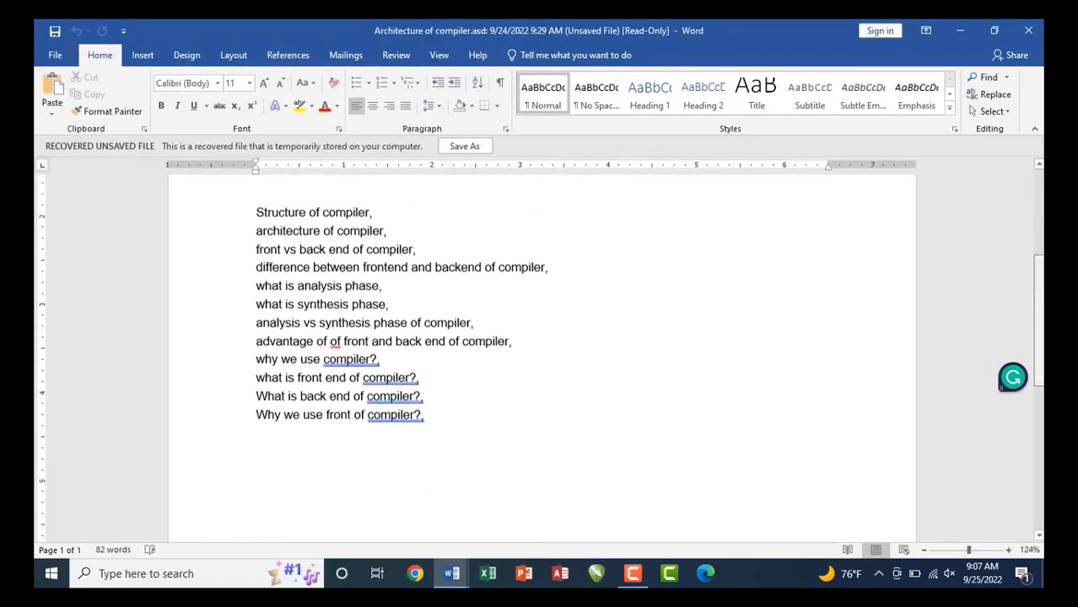
pyautogui.scroll(3, 1036, 272)
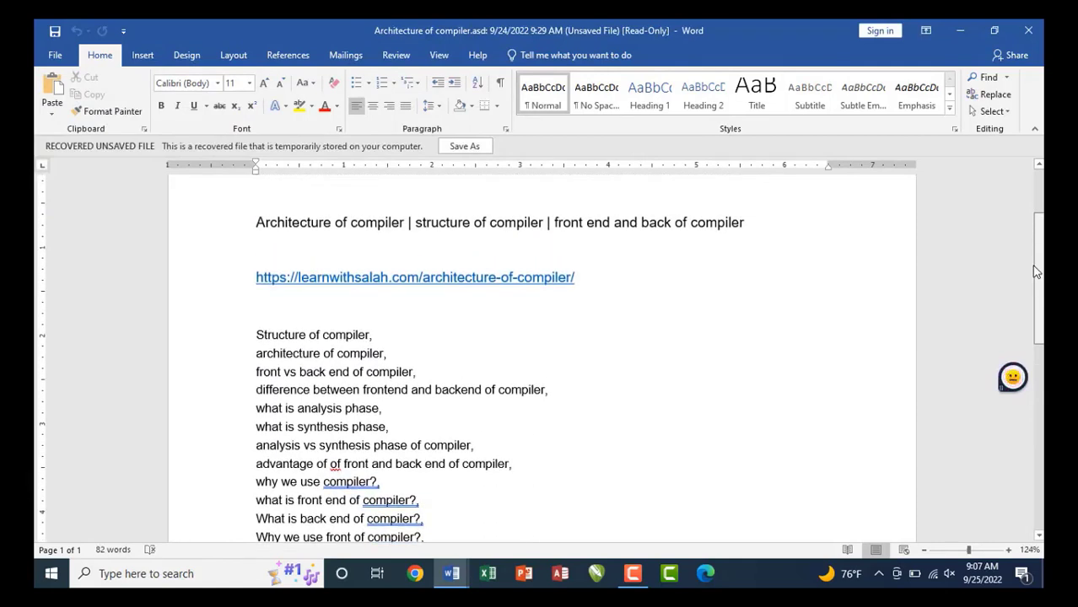
pyautogui.click(50, 55)
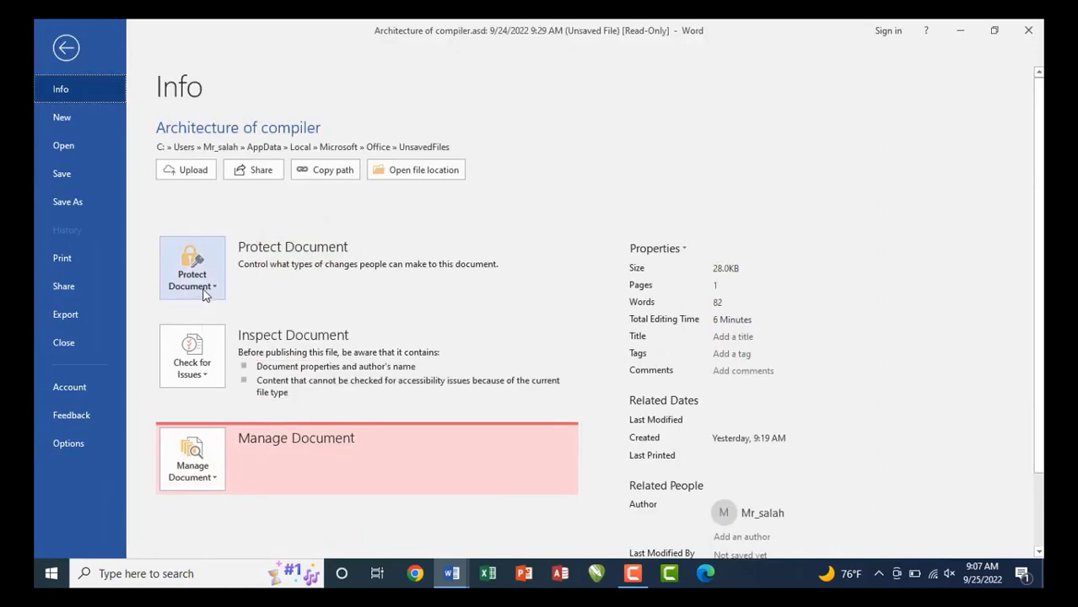
# Encrypt Architecture of compiler with a password, entering and confirming the password.
pyautogui.click(203, 289)
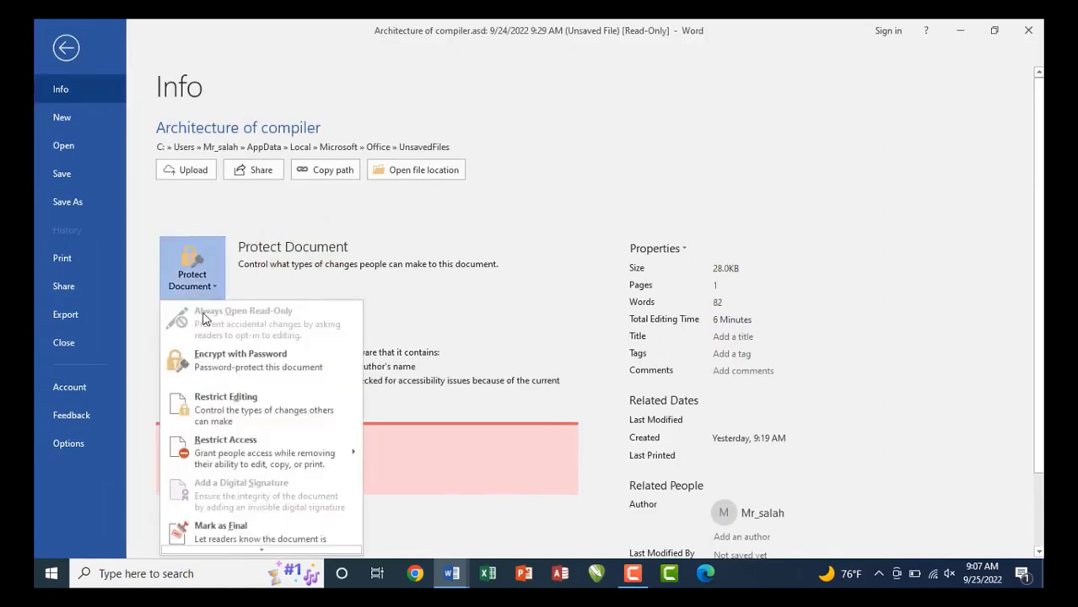
pyautogui.click(251, 367)
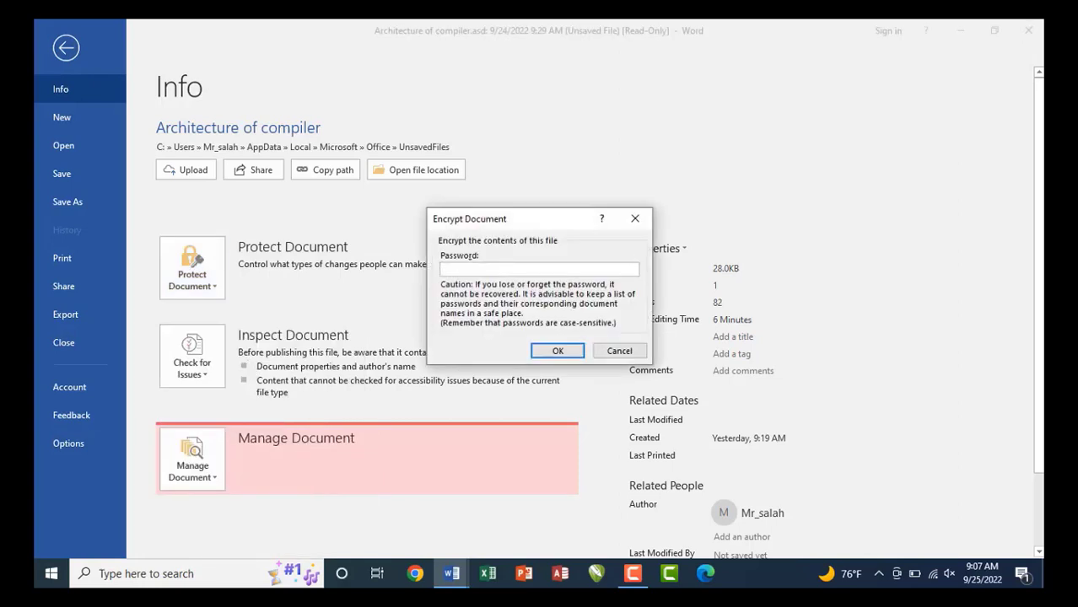
pyautogui.click(557, 350)
pyautogui.write('12')
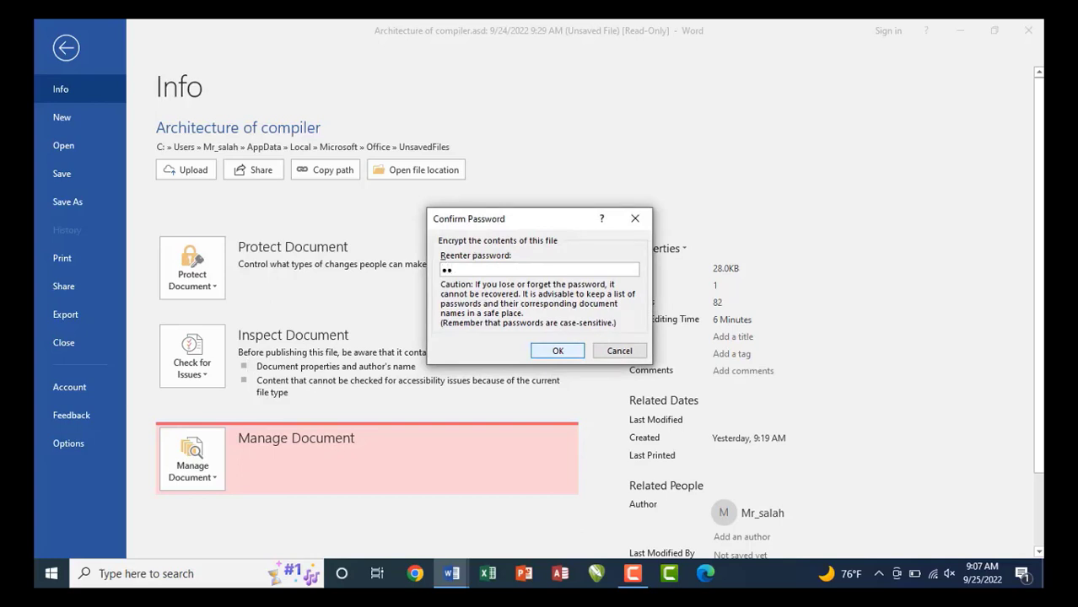
pyautogui.write('3')
pyautogui.click(559, 352)
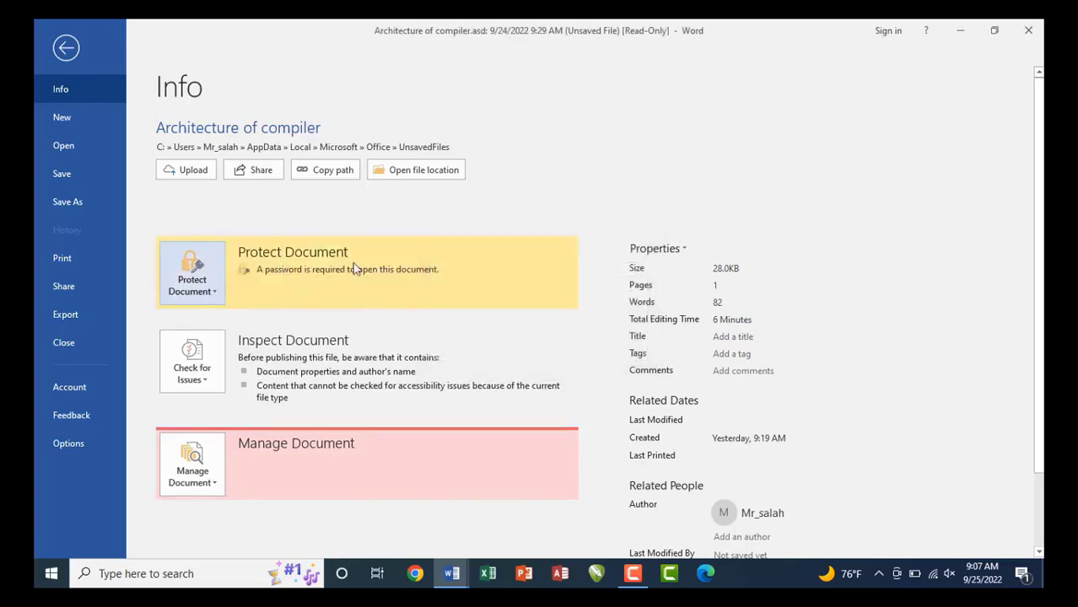
# Save the encrypted Architecture of compiler to the Desktop and close its window.
pyautogui.click(1034, 30)
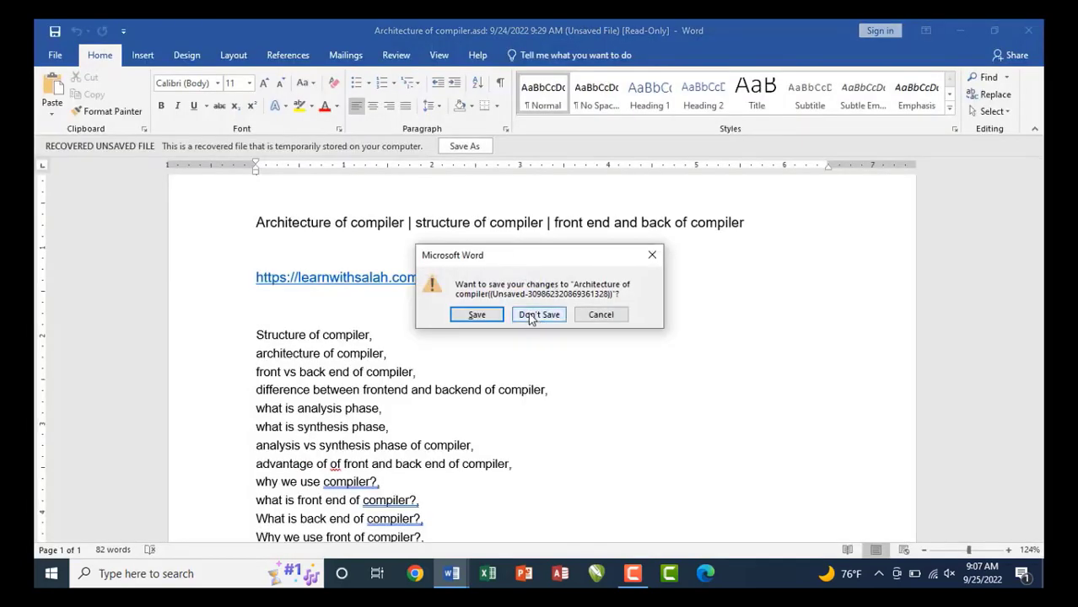
pyautogui.click(477, 315)
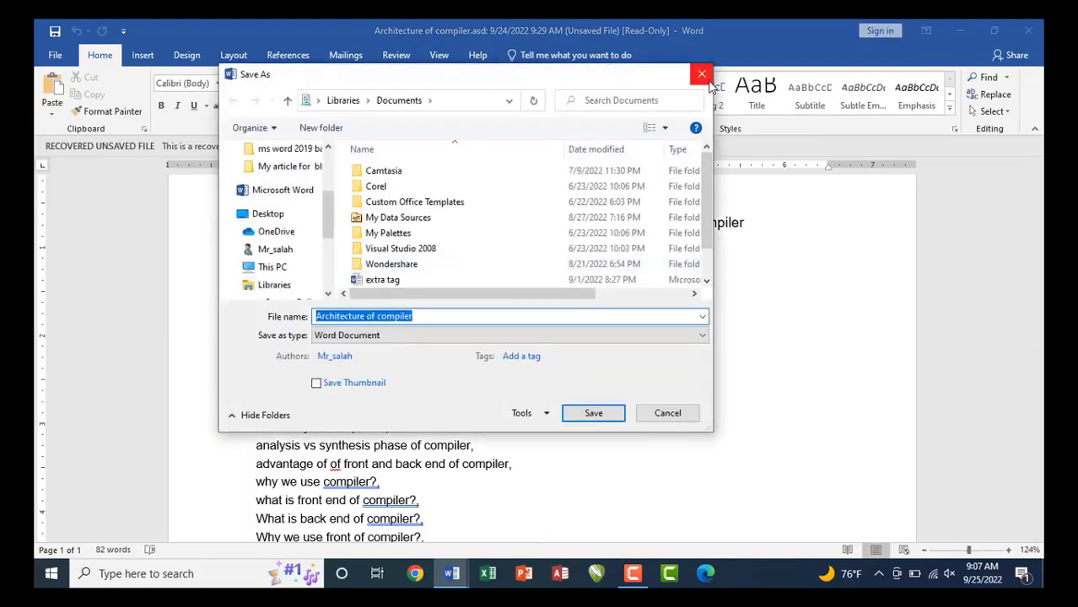
pyautogui.click(699, 75)
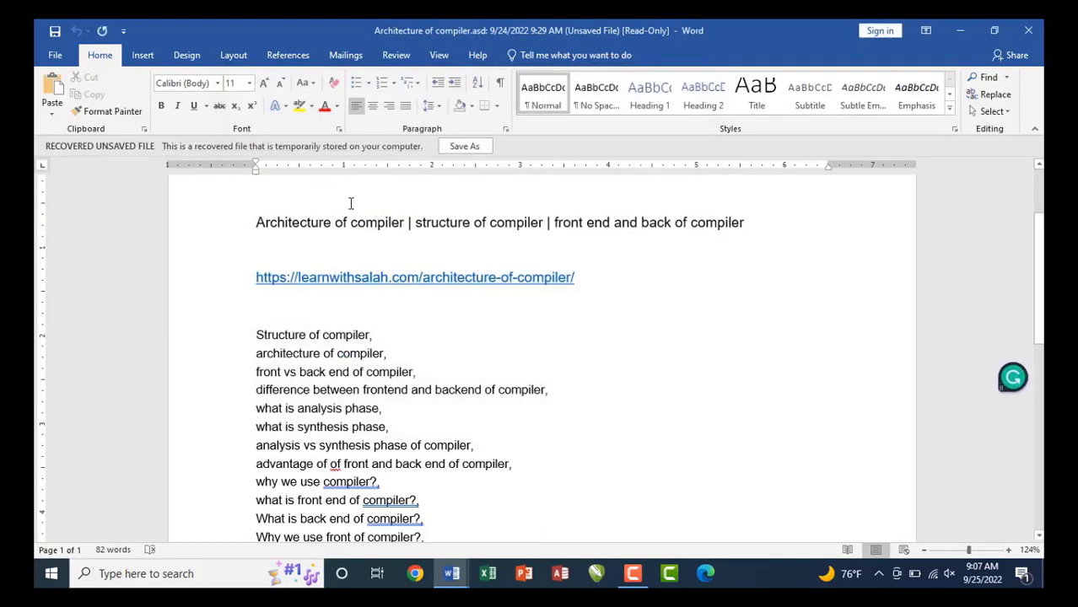
pyautogui.hotkey('ctrl', 's')
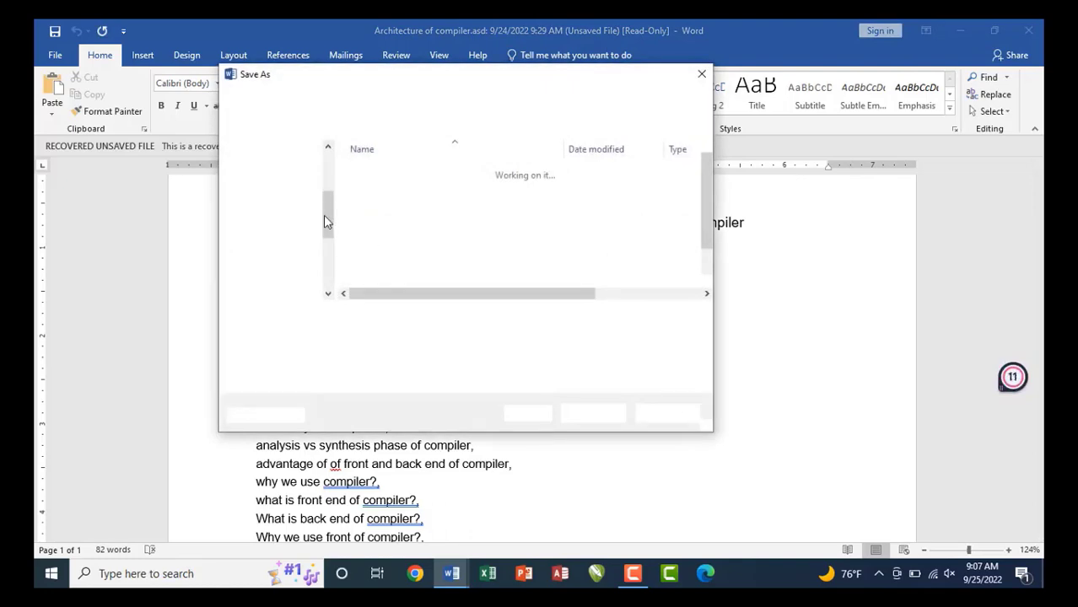
pyautogui.moveTo(331, 221); pyautogui.dragTo(329, 180)
pyautogui.click(273, 172)
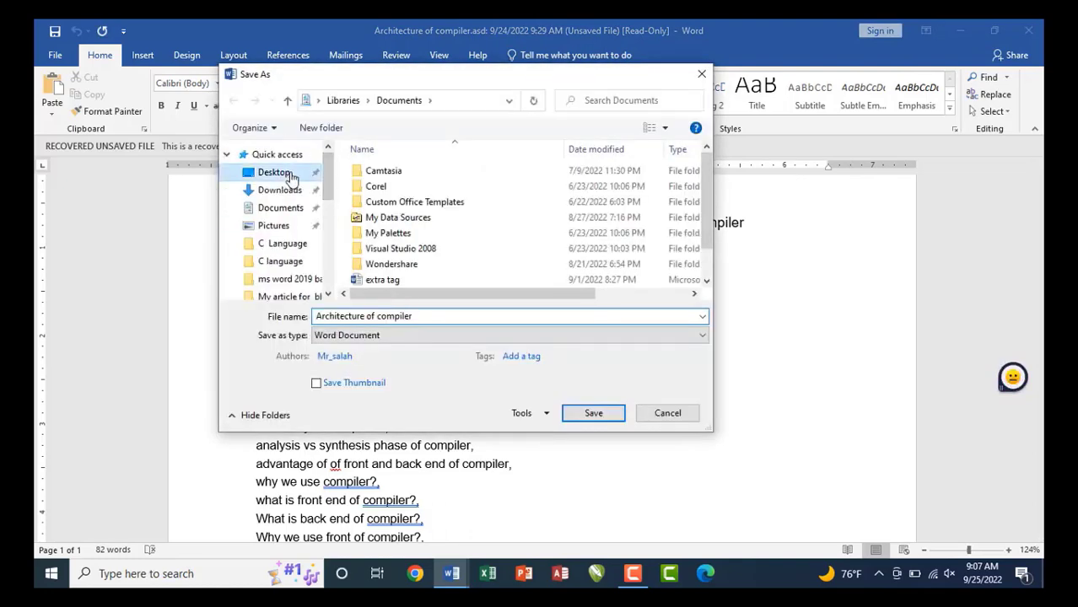
pyautogui.click(593, 413)
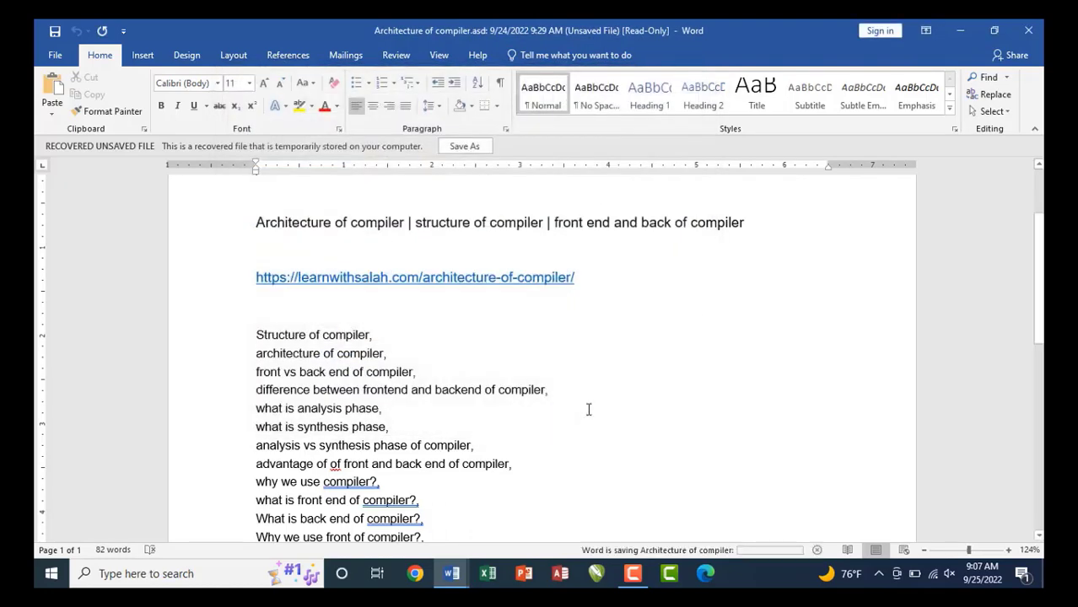
pyautogui.click(1034, 33)
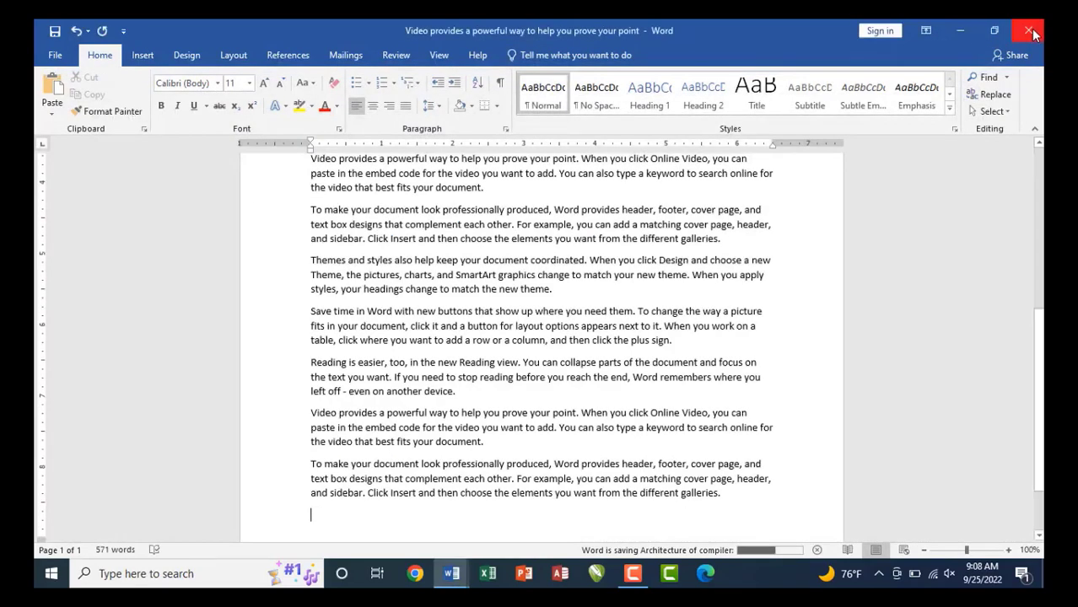
# Close the leftover Word windows and try opening Architecture of compiler; the entered password is rejected.
pyautogui.click(1034, 32)
pyautogui.click(1034, 32)
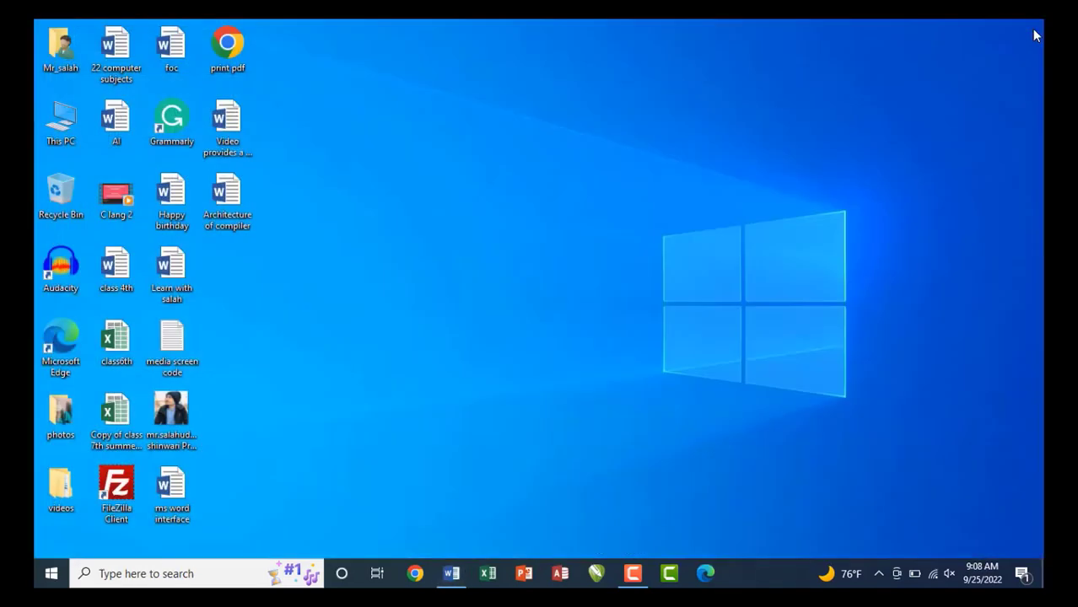
pyautogui.doubleClick(228, 207)
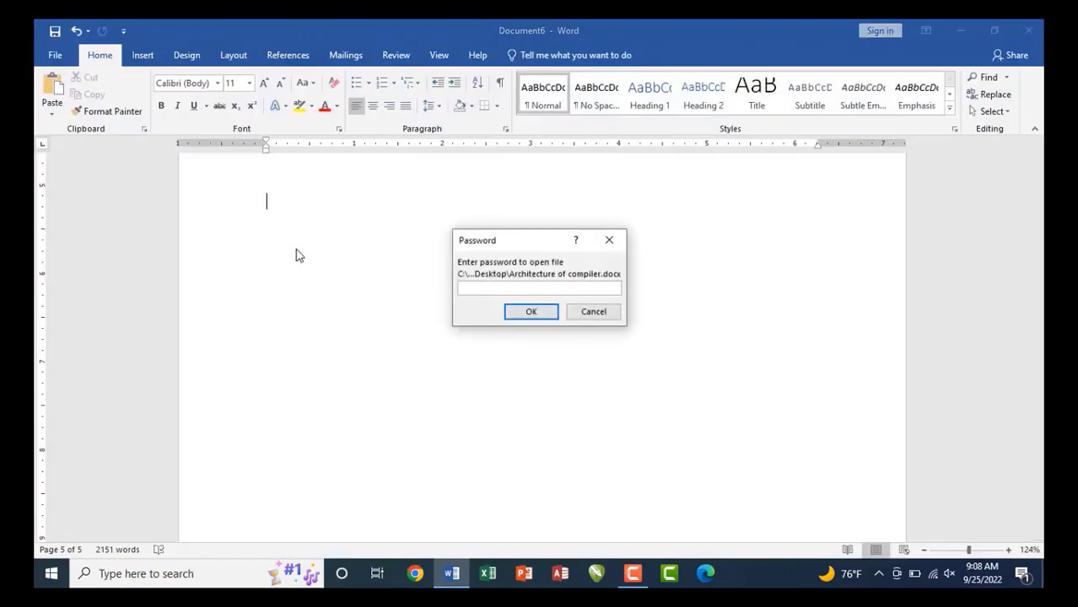
pyautogui.moveTo(469, 239); pyautogui.dragTo(393, 256)
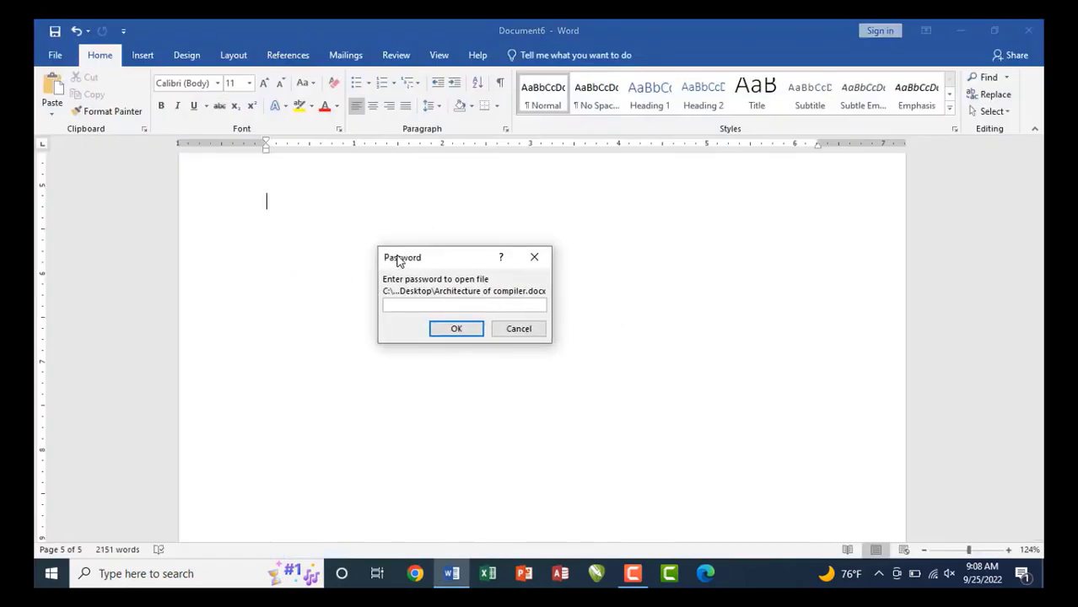
pyautogui.write('1')
pyautogui.write('•••')
pyautogui.press('Return')
pyautogui.click(545, 354)
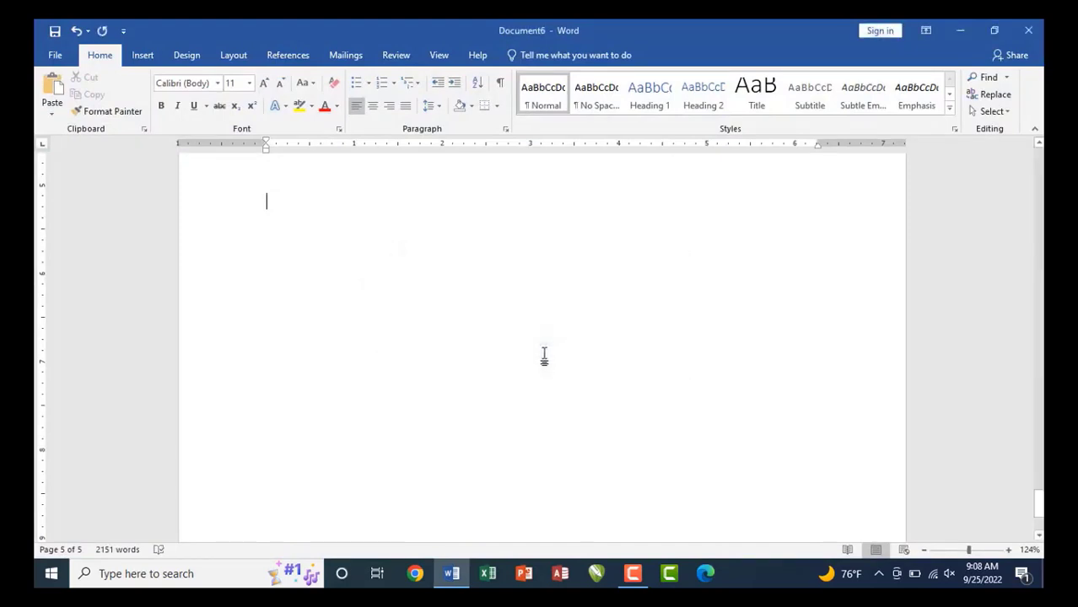
# Discard blank Document6, reopen Architecture of compiler with the correct password, and scroll its notes.
pyautogui.click(1031, 32)
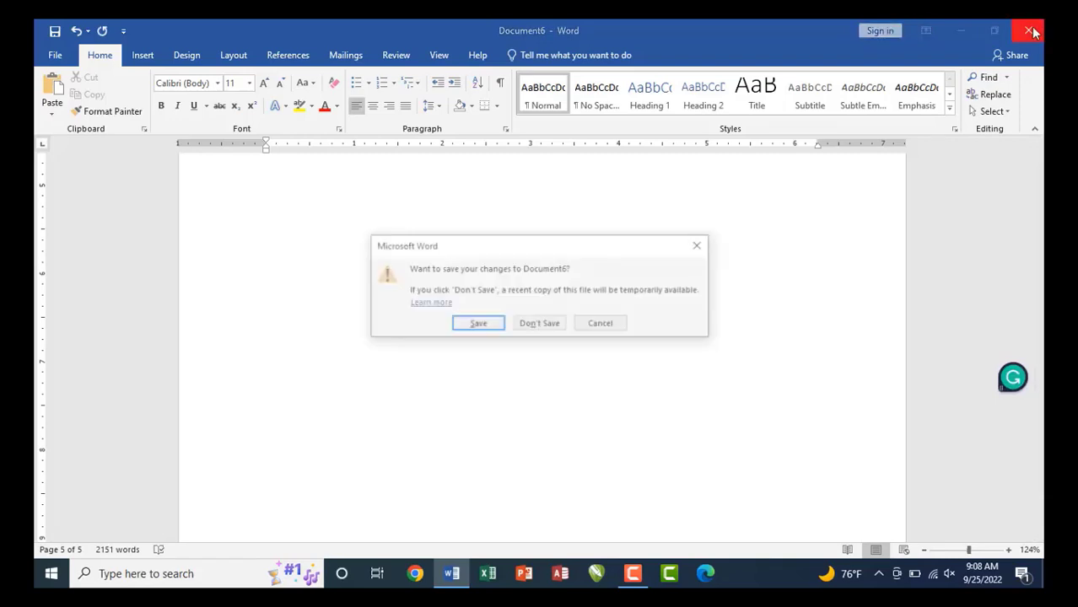
pyautogui.click(528, 323)
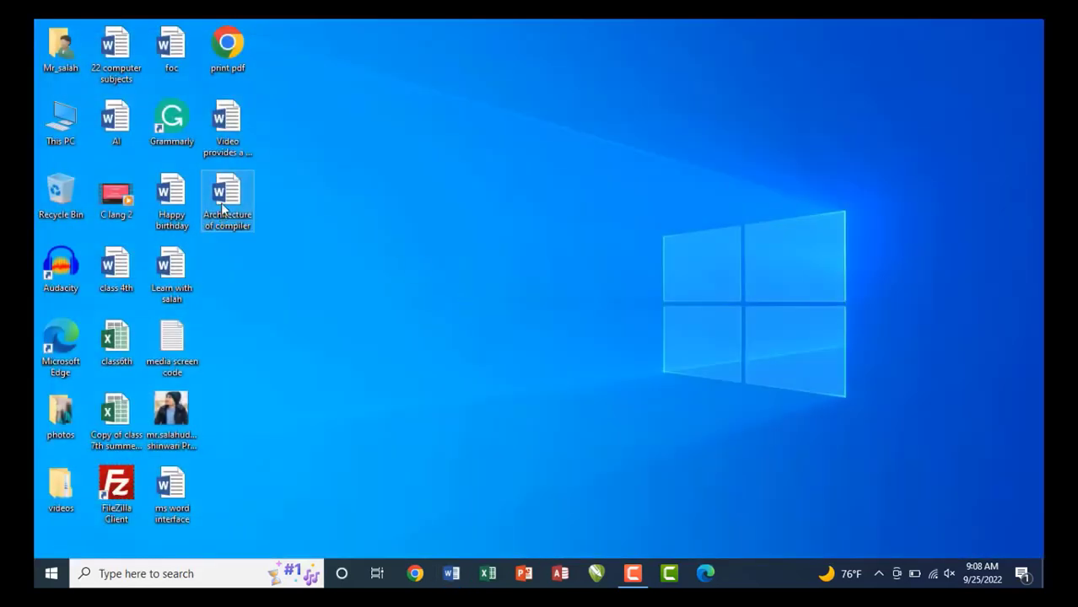
pyautogui.doubleClick(223, 209)
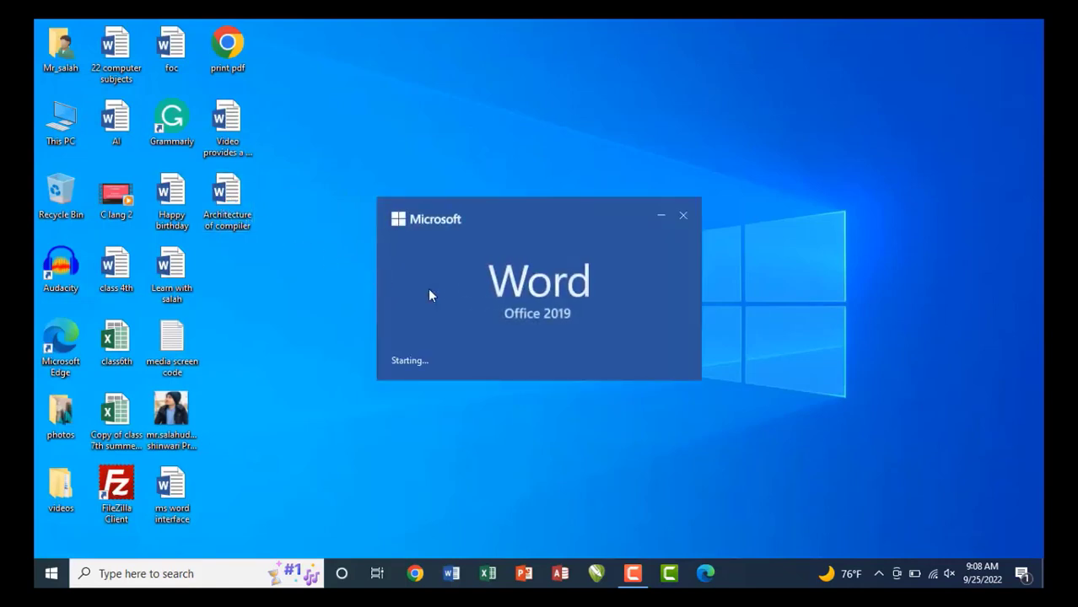
pyautogui.write('•')
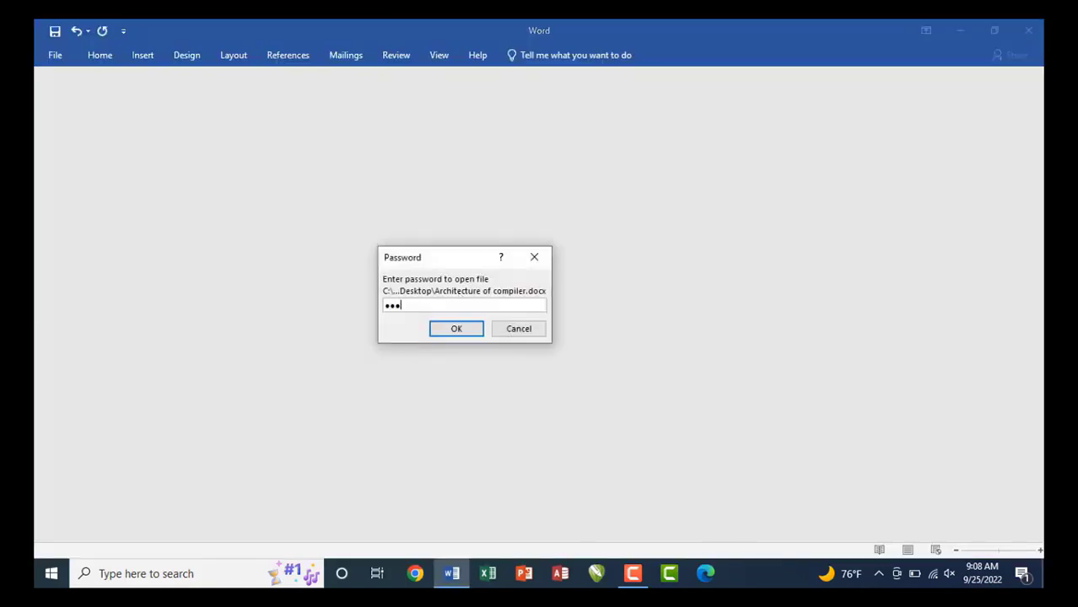
pyautogui.write('••')
pyautogui.press('Return')
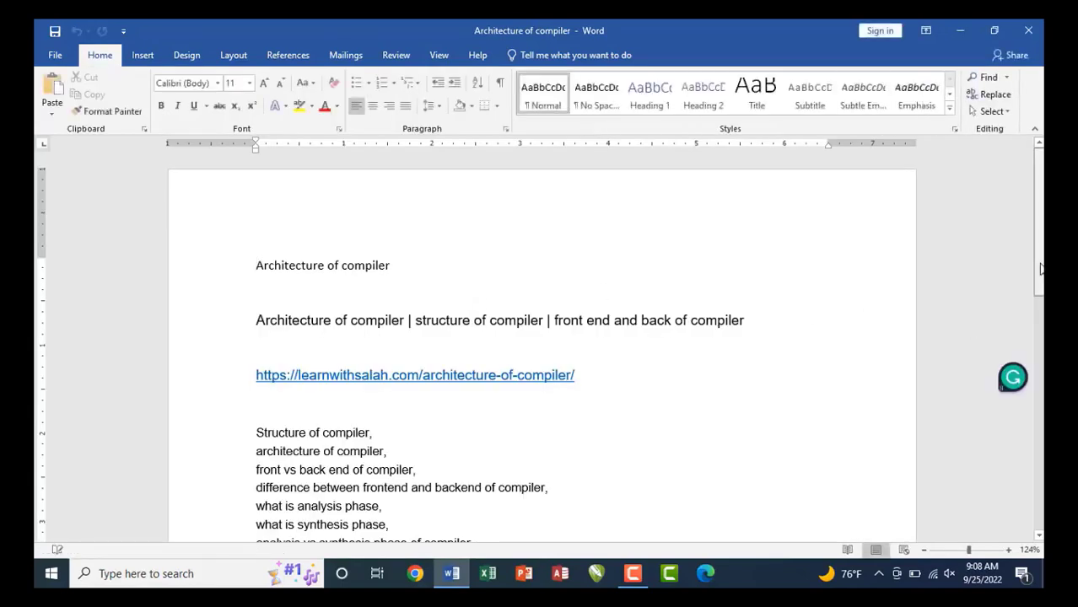
pyautogui.scroll(-4, 1041, 268)
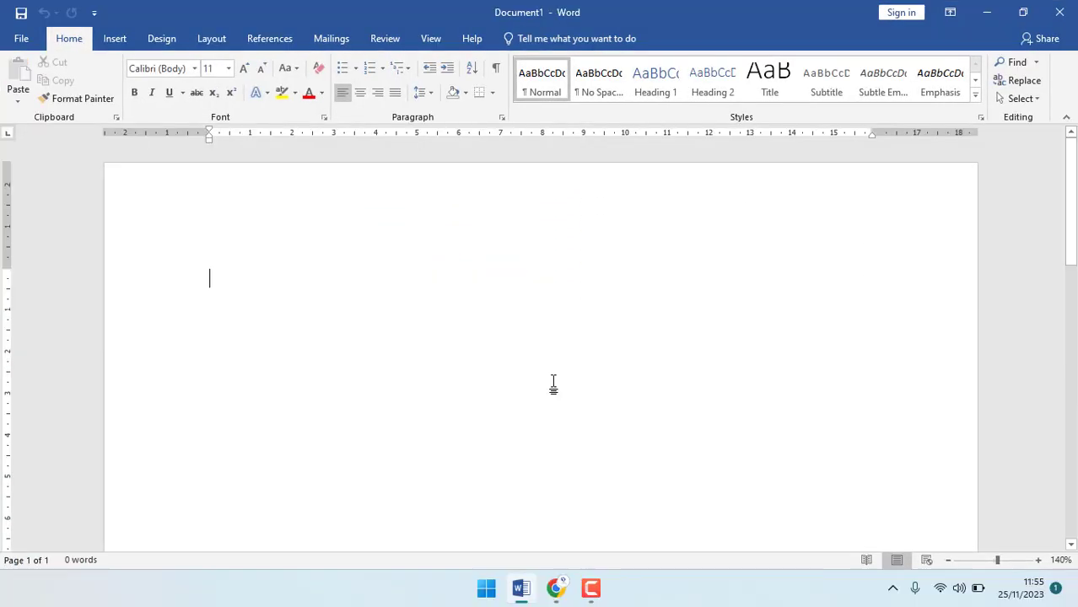